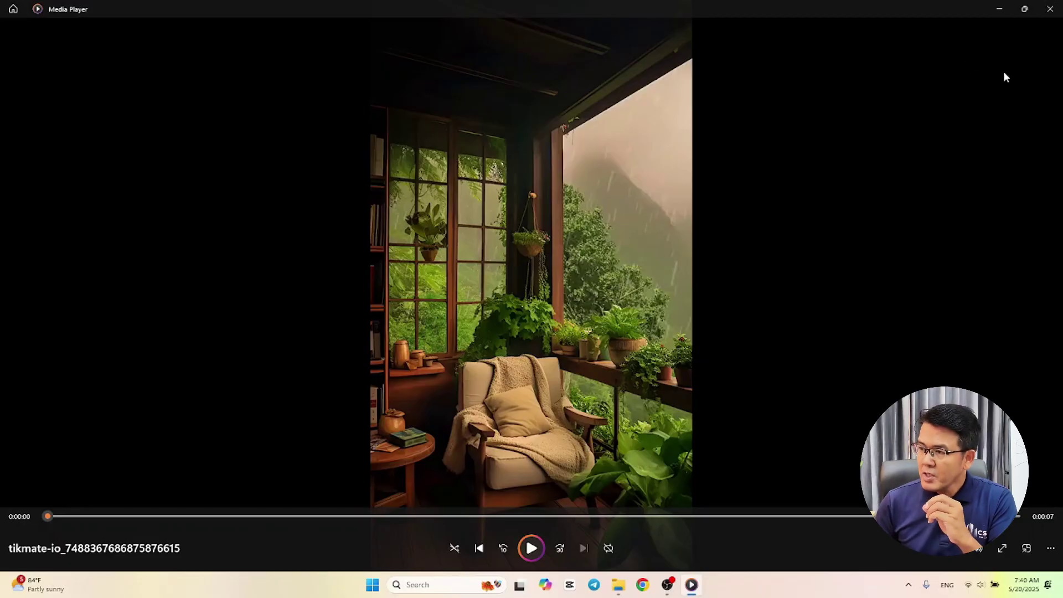
Close the video and view the room screenshot image enlarged, then close the image viewer.
{"action": "left_click", "coordinate": [1051, 9]}
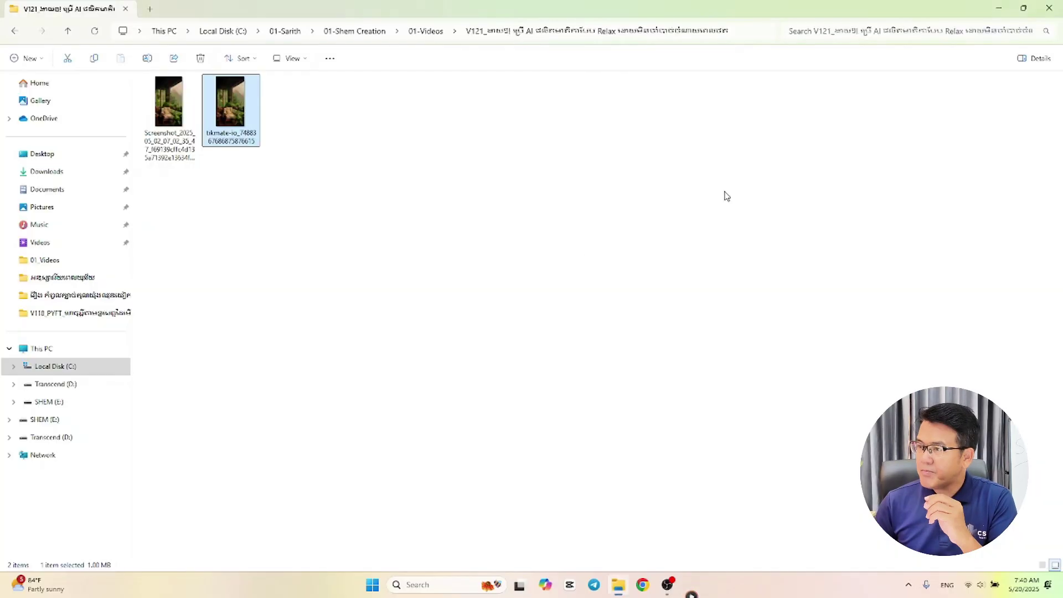
{"action": "double_click", "coordinate": [182, 145]}
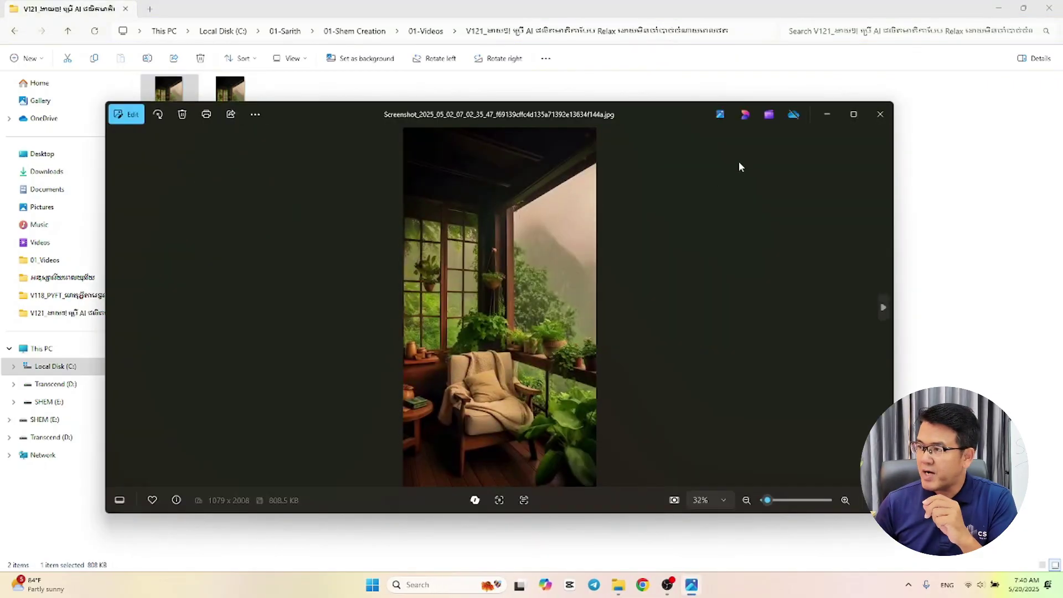
{"action": "left_click", "coordinate": [854, 115]}
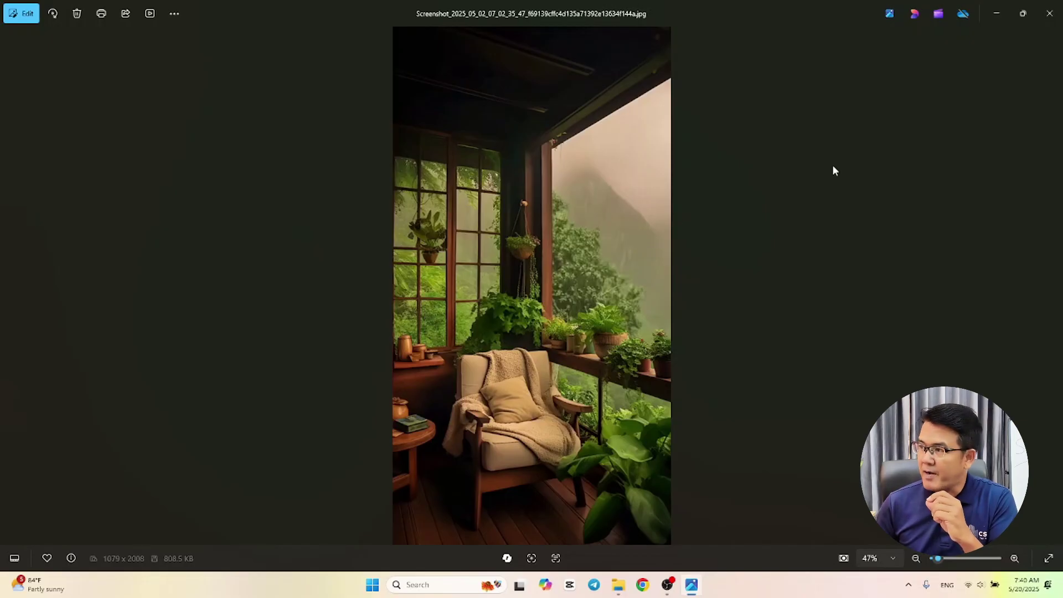
{"action": "left_click", "coordinate": [1051, 17]}
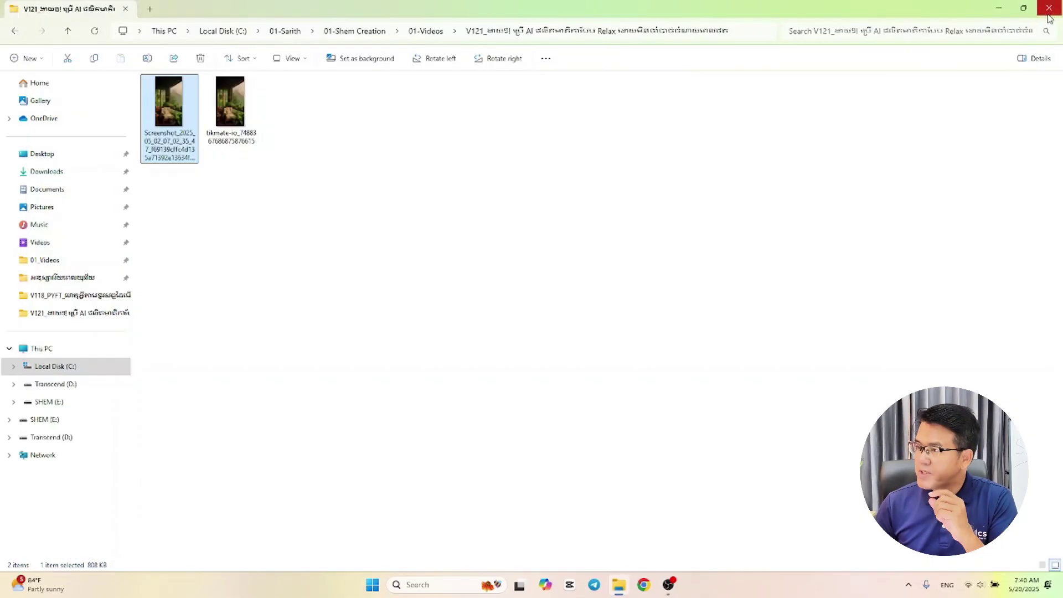
Open the bookmarked ImageFX site in Chrome under the second browser profile and sign in with the second listed Google account.
{"action": "left_click", "coordinate": [656, 585]}
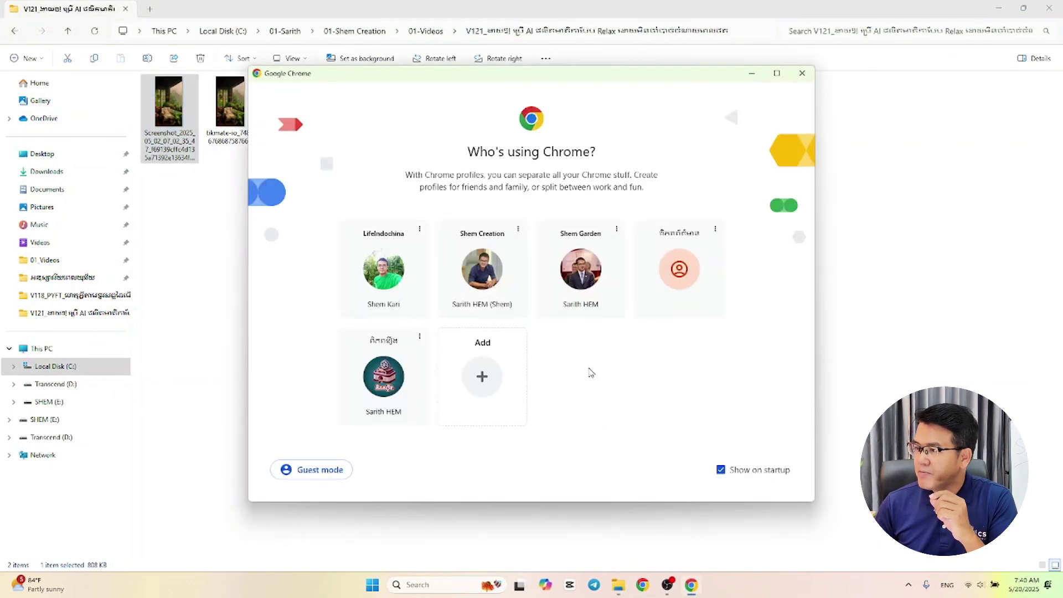
{"action": "left_click", "coordinate": [485, 277]}
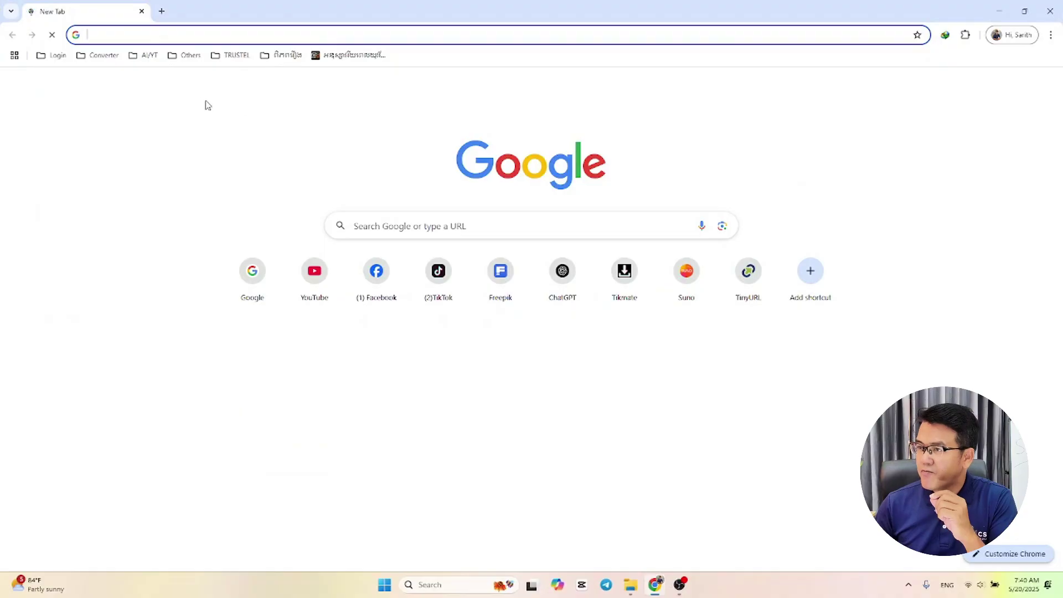
{"action": "left_click", "coordinate": [147, 56]}
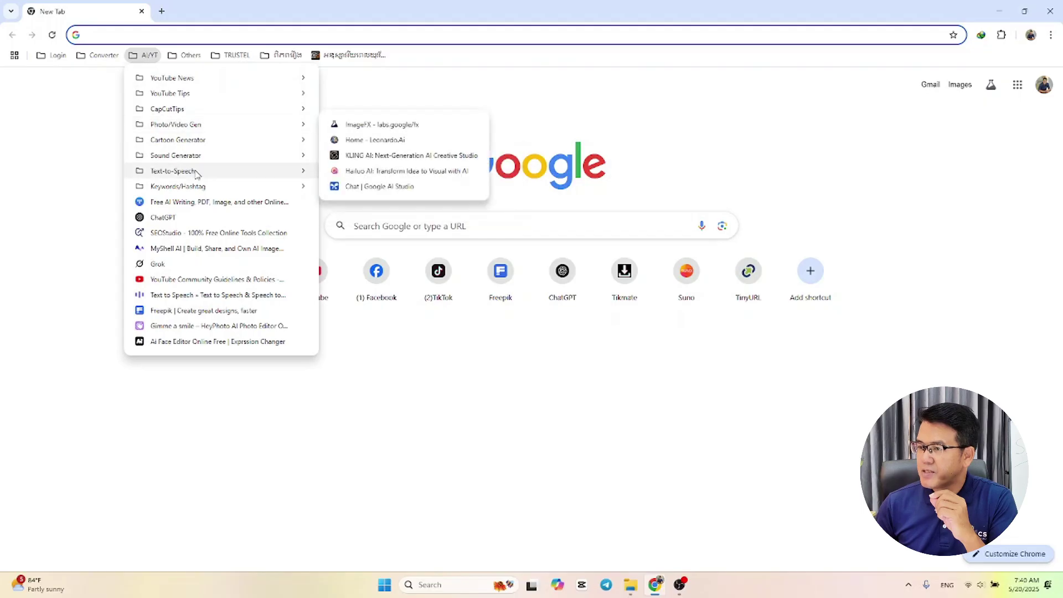
{"action": "left_click", "coordinate": [366, 125]}
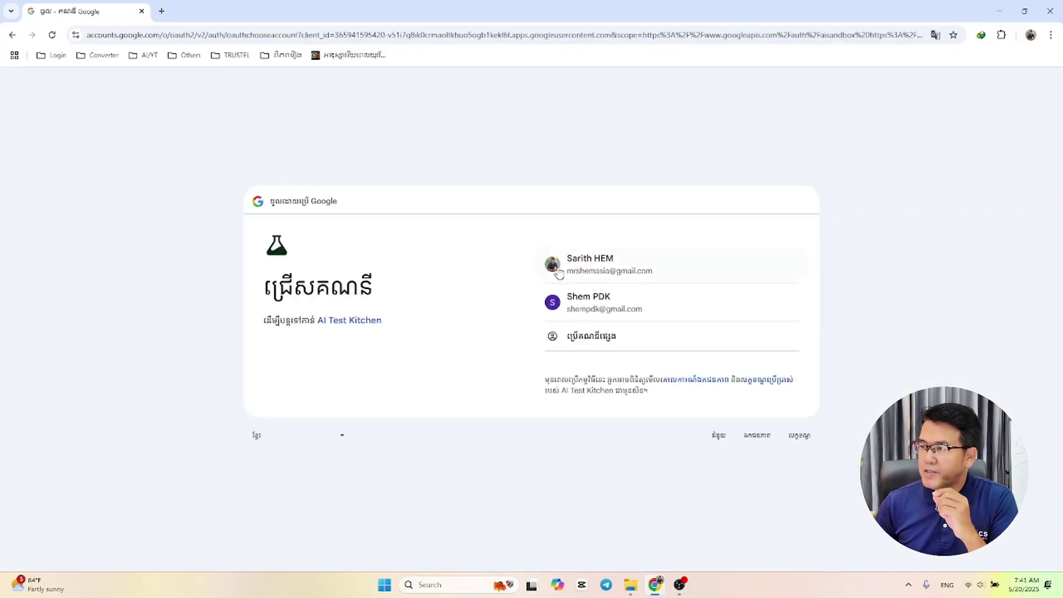
{"action": "left_click", "coordinate": [593, 308]}
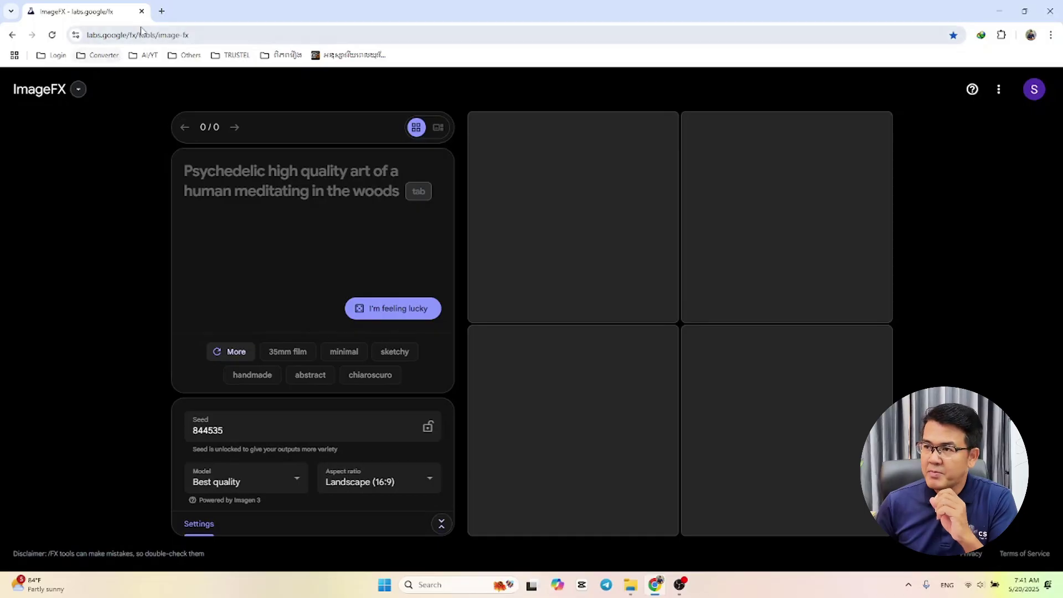
Open ChatGPT in a new browser tab and attach the room screenshot from the V121 video folder to the message.
{"action": "left_click", "coordinate": [162, 12]}
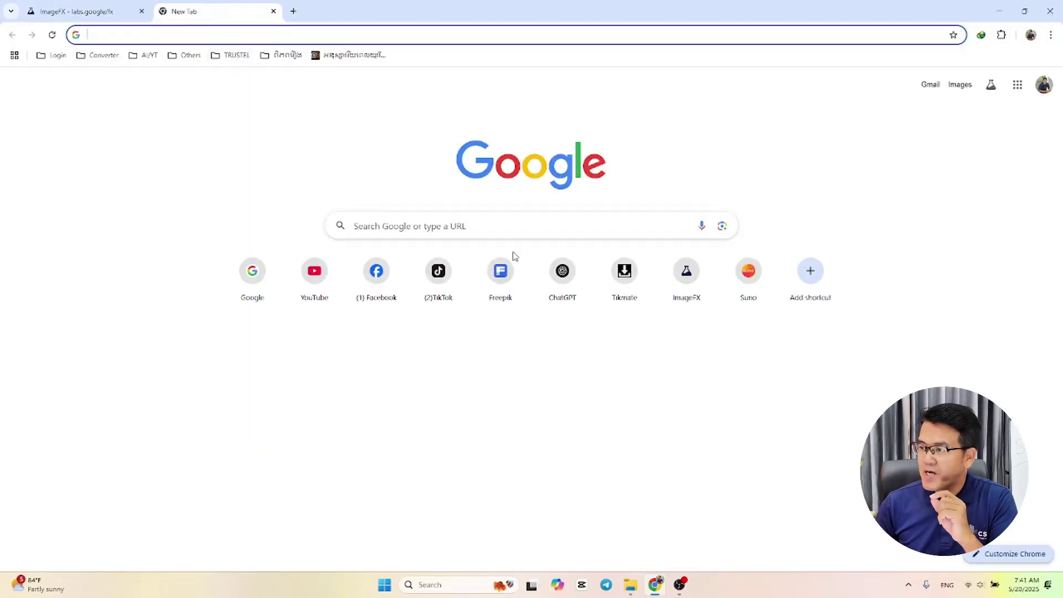
{"action": "left_click", "coordinate": [567, 301]}
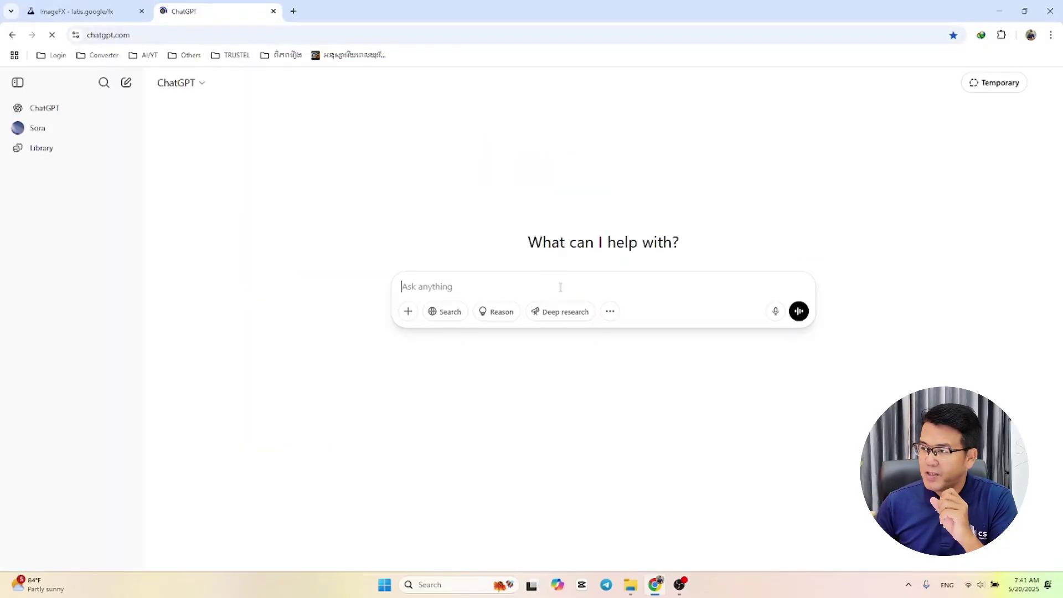
{"action": "left_click", "coordinate": [408, 311]}
{"action": "left_click", "coordinate": [425, 286]}
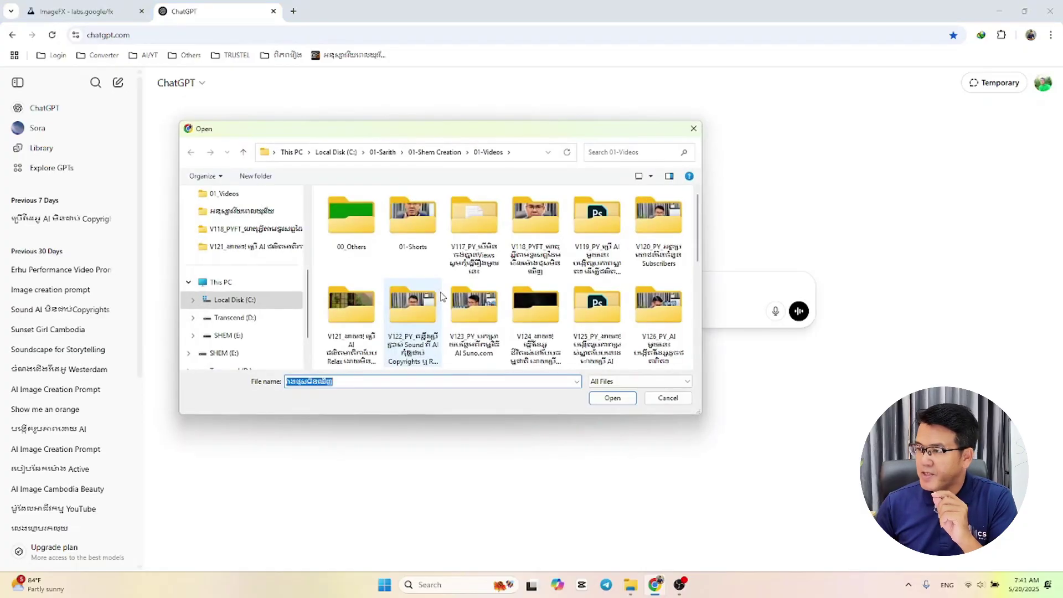
{"action": "double_click", "coordinate": [357, 318]}
{"action": "left_click", "coordinate": [352, 253]}
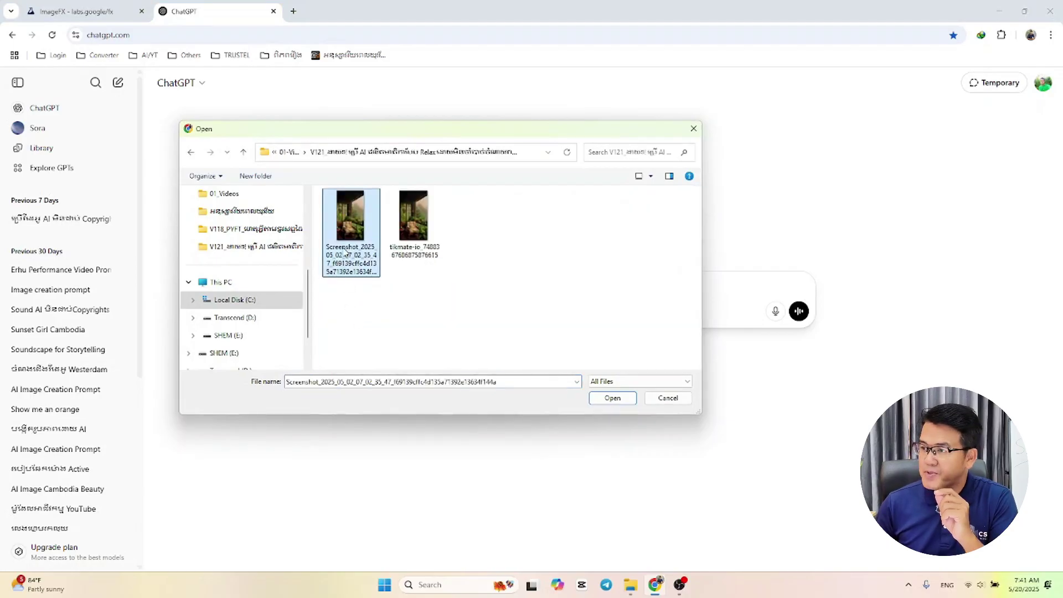
{"action": "double_click", "coordinate": [343, 250]}
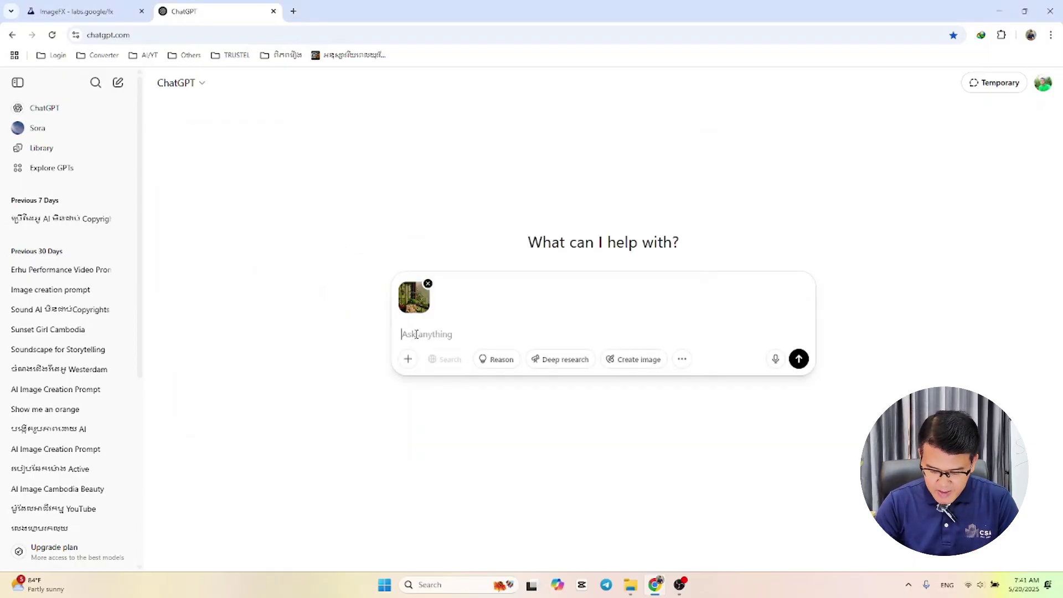
Write the message "Please write a prompt to create ai picture like this." below the attached image.
{"action": "type", "text": "Please"}
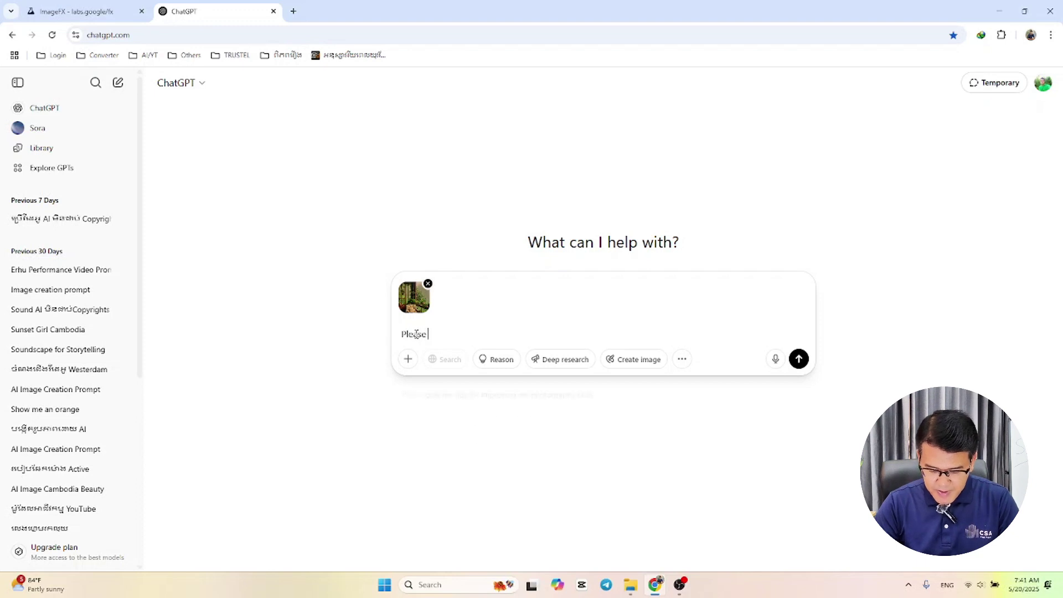
{"action": "type", "text": " write "}
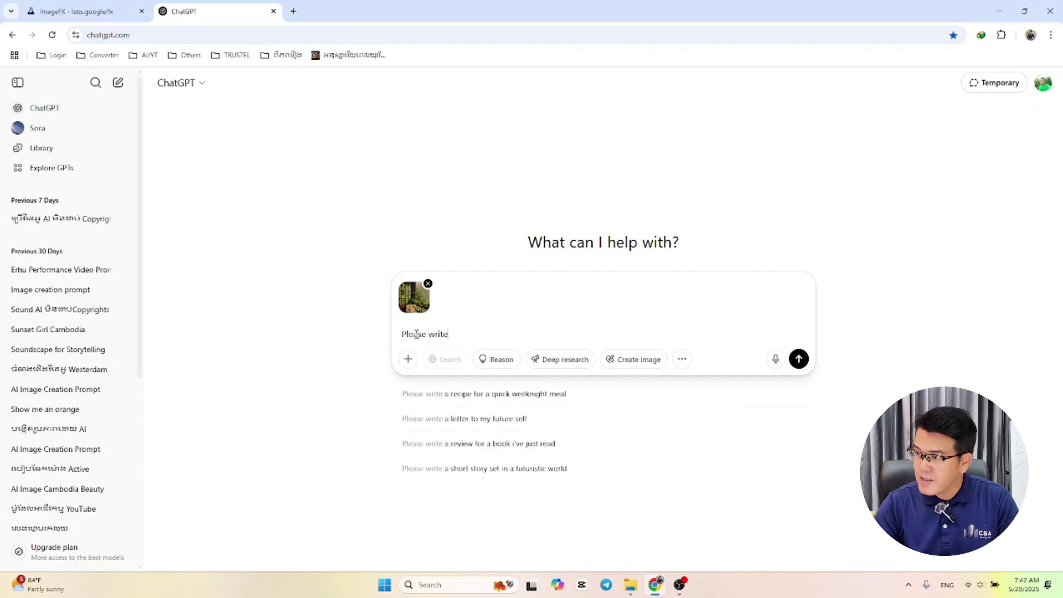
{"action": "type", "text": "a promo"}
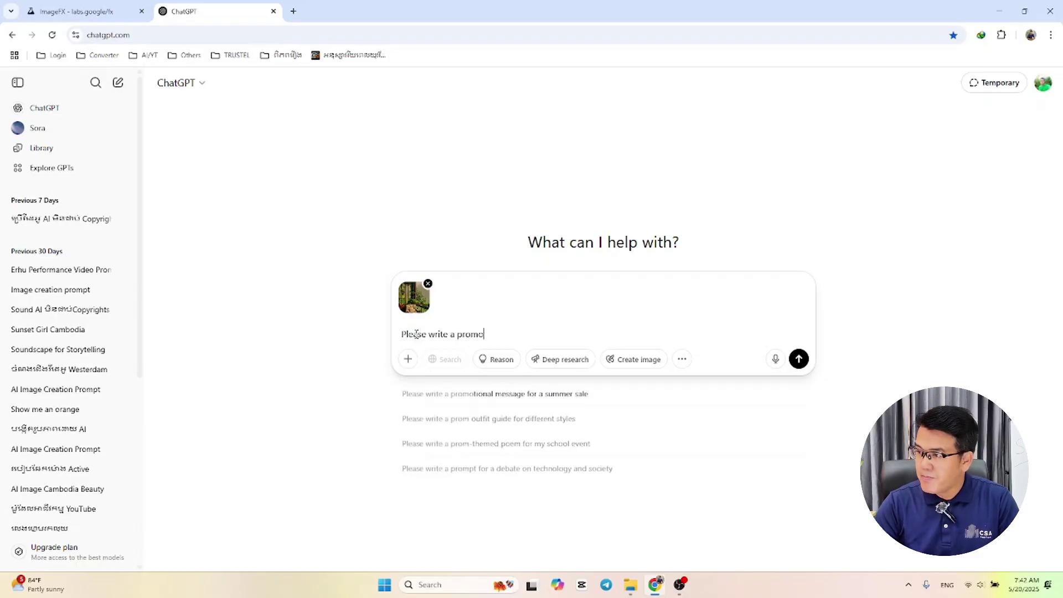
{"action": "key", "text": "BackSpace"}
{"action": "type", "text": "pt"}
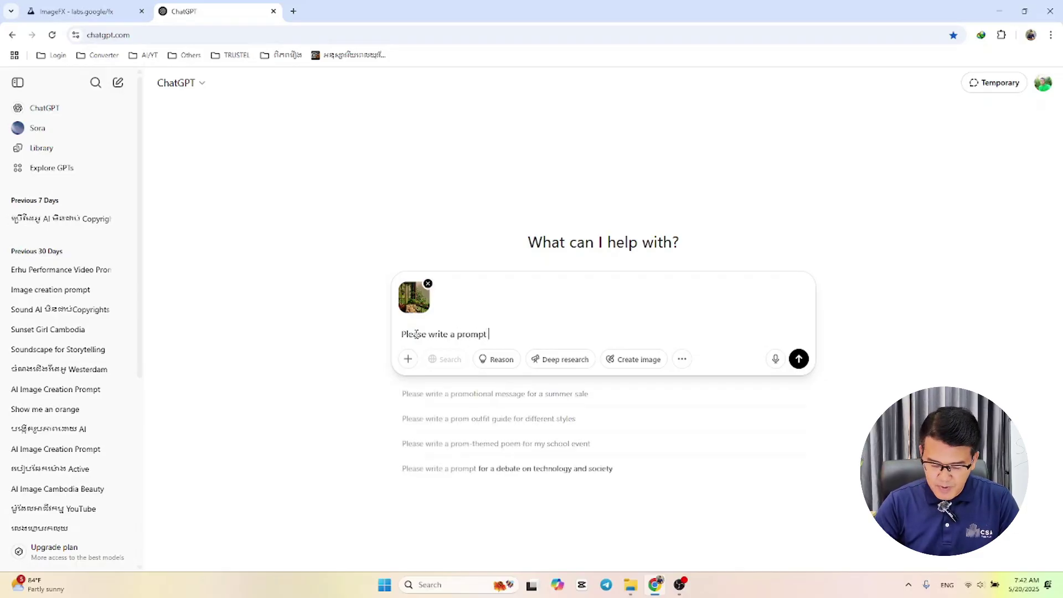
{"action": "type", "text": " to "}
{"action": "type", "text": "create"}
{"action": "type", "text": " thi"}
{"action": "key", "text": "BackSpace"}
{"action": "key", "text": "BackSpace"}
{"action": "type", "text": "pic"}
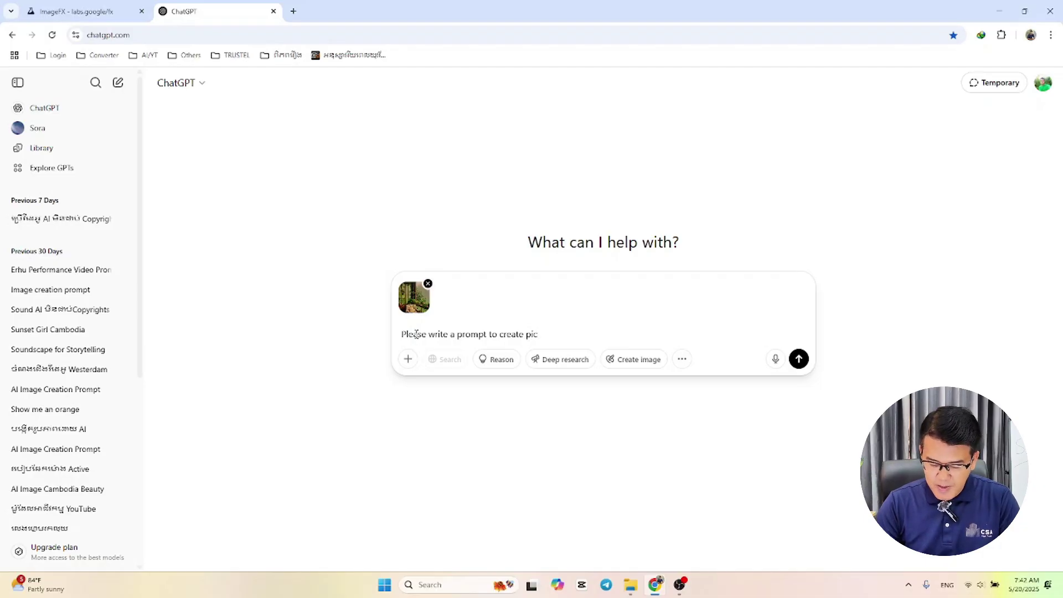
{"action": "key", "text": "BackSpace"}
{"action": "key", "text": "BackSpace"}
{"action": "key", "text": "BackSpace"}
{"action": "type", "text": "ai pi"}
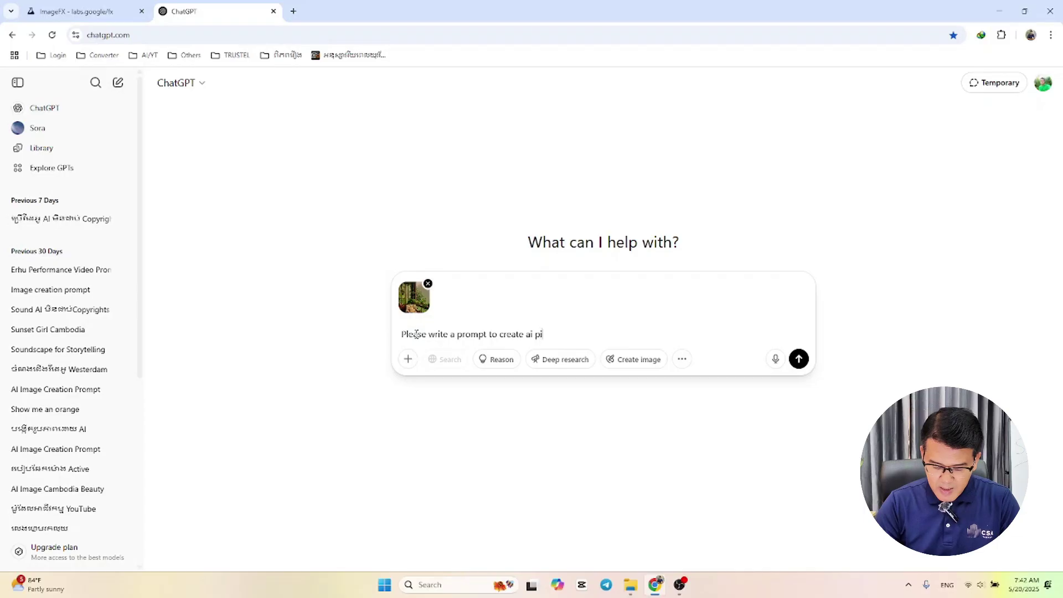
{"action": "type", "text": "cture like this"}
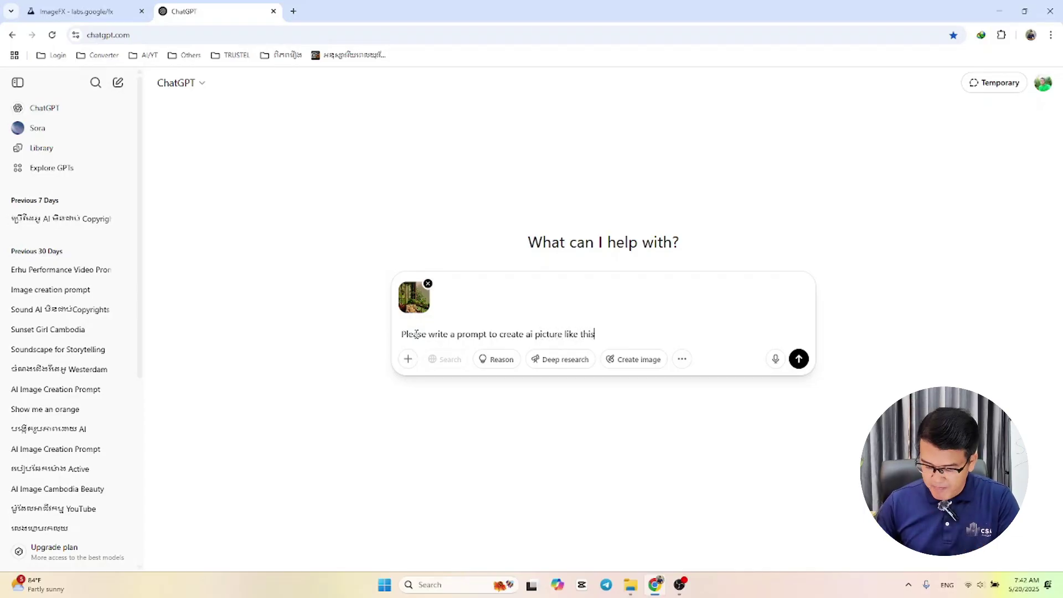
{"action": "type", "text": "."}
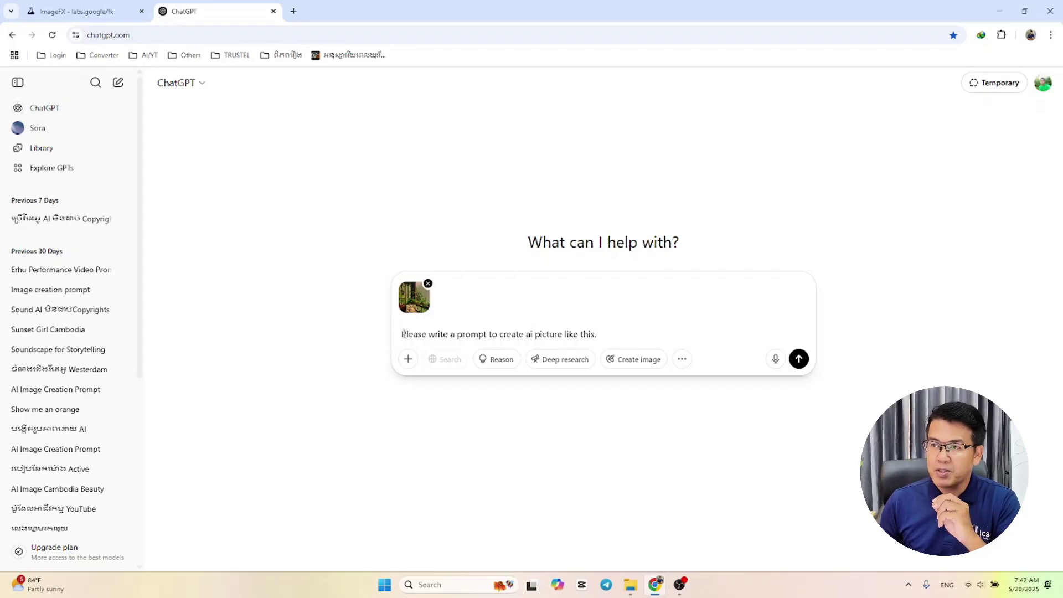
{"action": "left_click", "coordinate": [86, 13]}
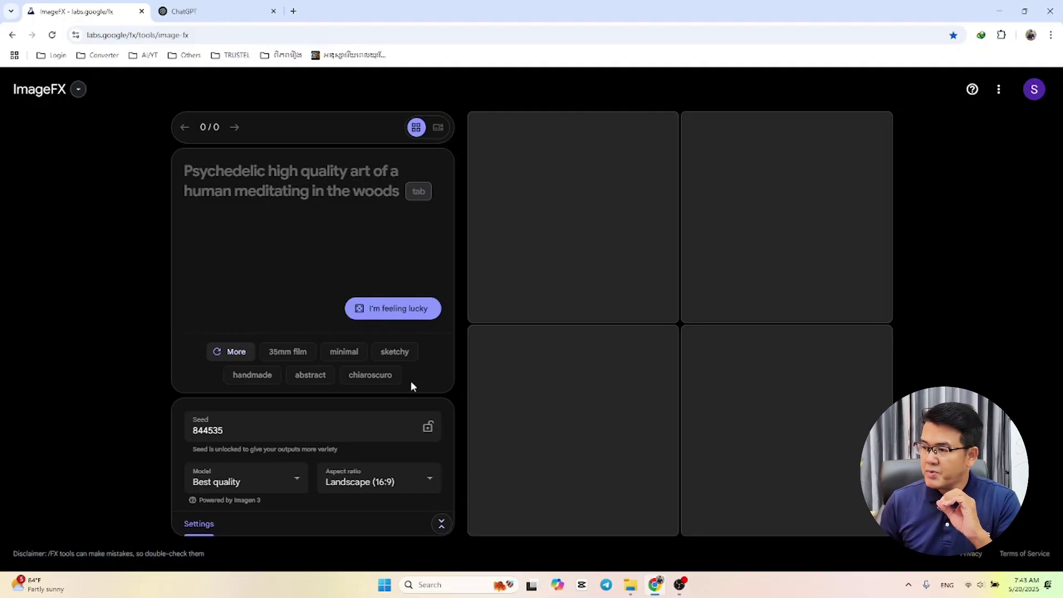
{"action": "left_click", "coordinate": [630, 585]}
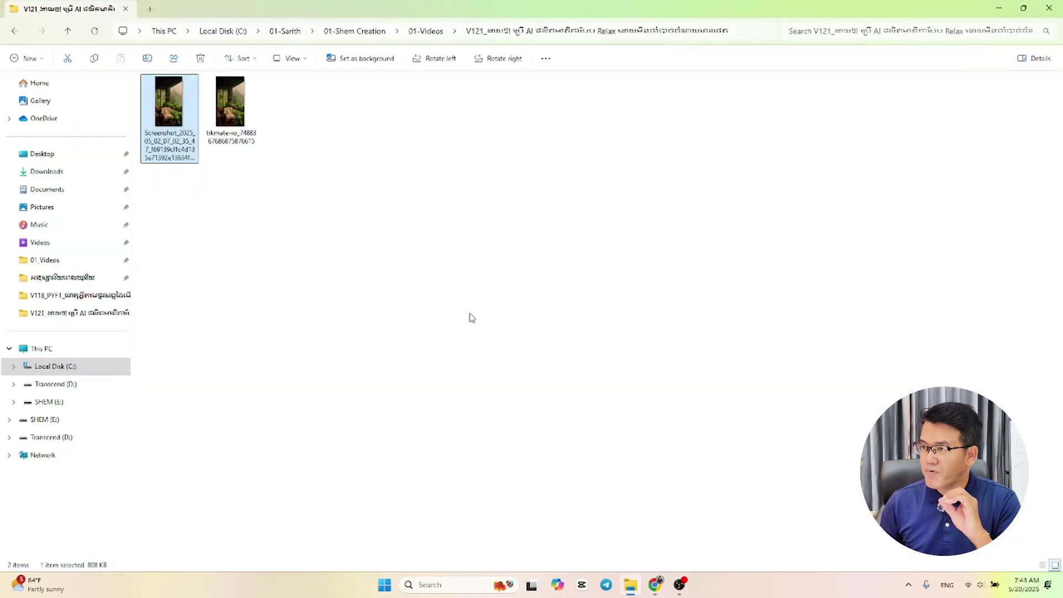
{"action": "left_click", "coordinate": [656, 585]}
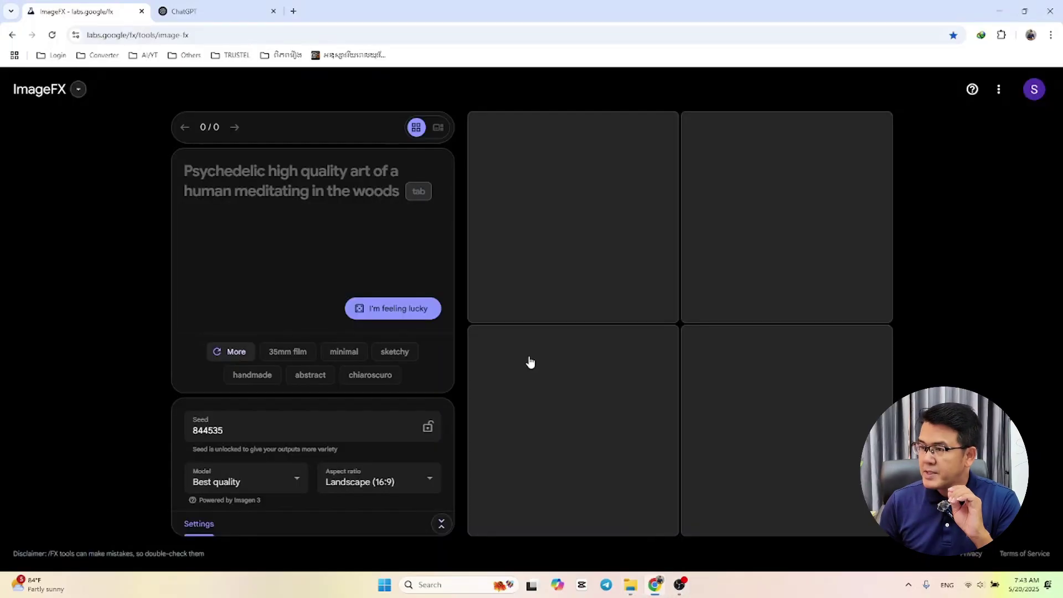
{"action": "left_click", "coordinate": [191, 13]}
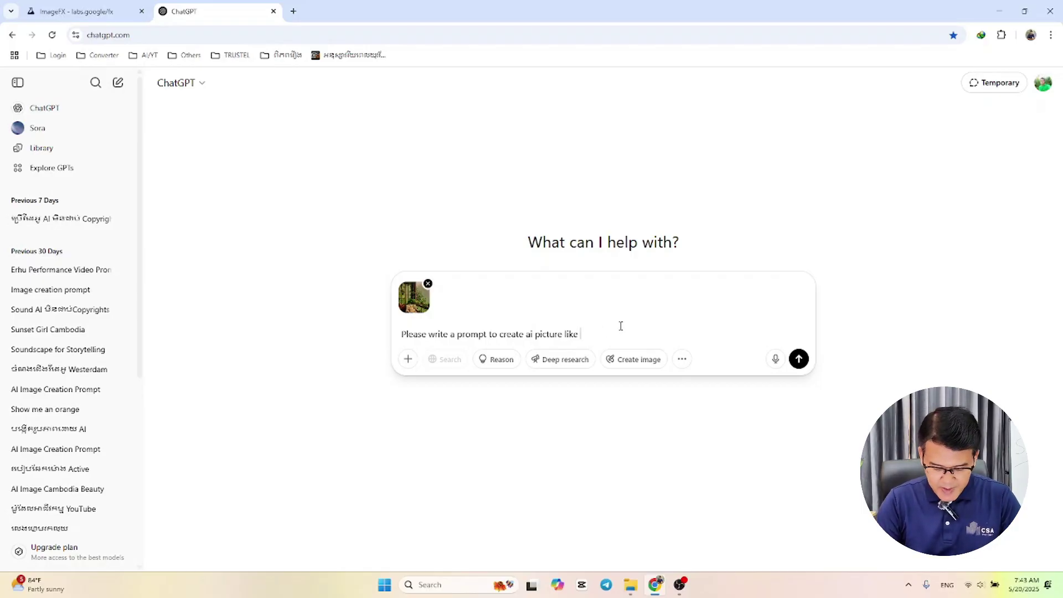
Reword the message to "Please write a prompt to create ai picture like attached photo." and send it.
{"action": "type", "text": "ched "}
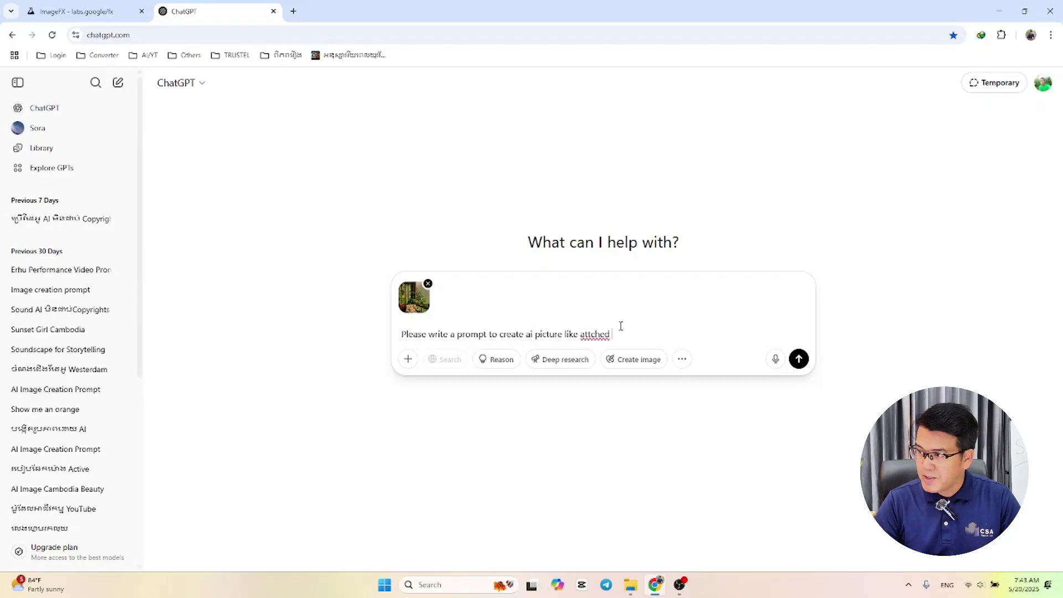
{"action": "type", "text": "photo"}
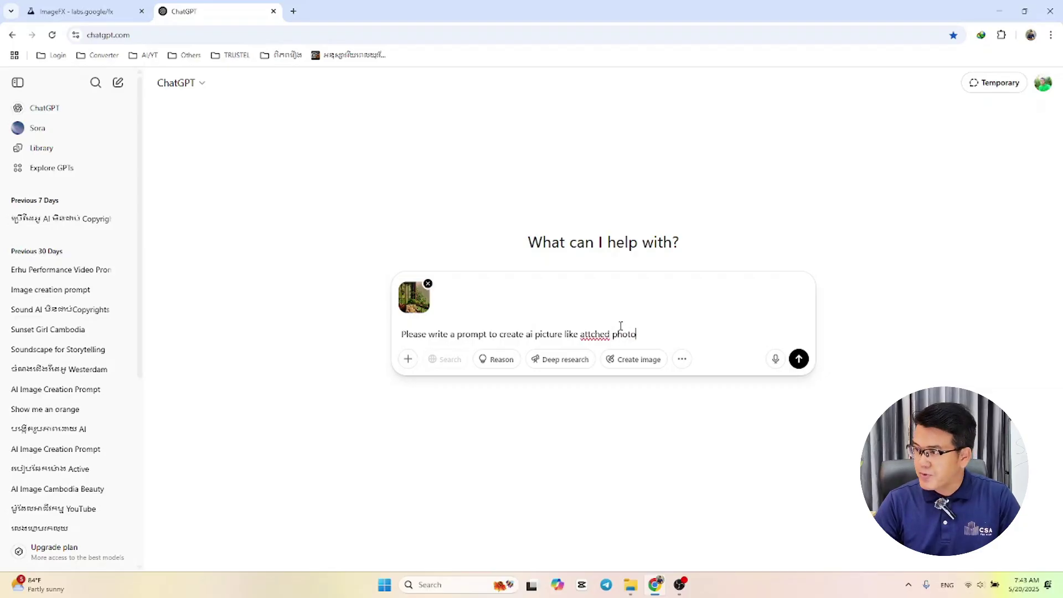
{"action": "type", "text": "."}
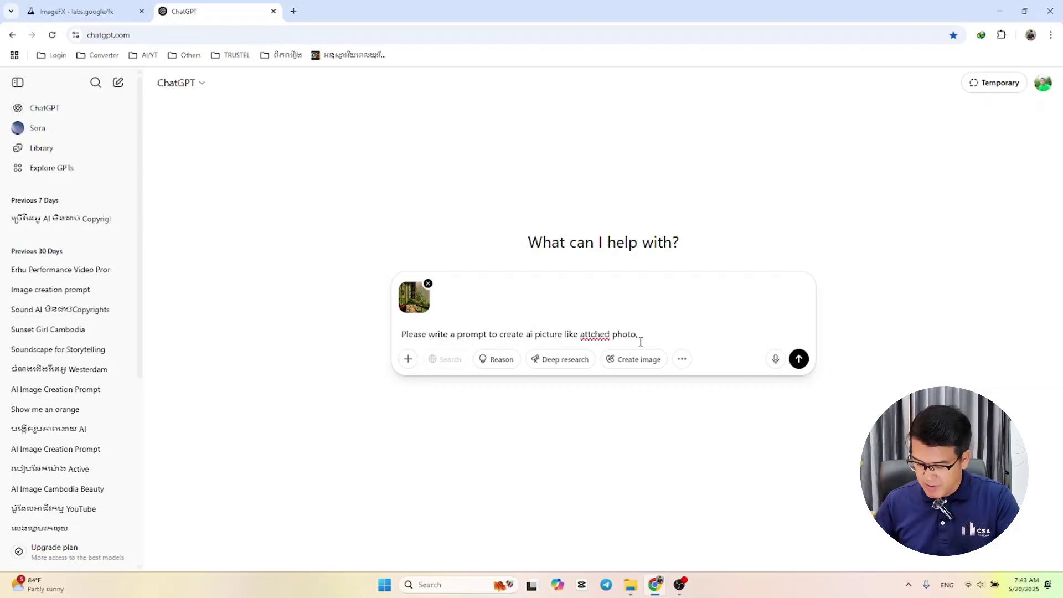
{"action": "right_click", "coordinate": [593, 335]}
{"action": "left_click", "coordinate": [637, 100]}
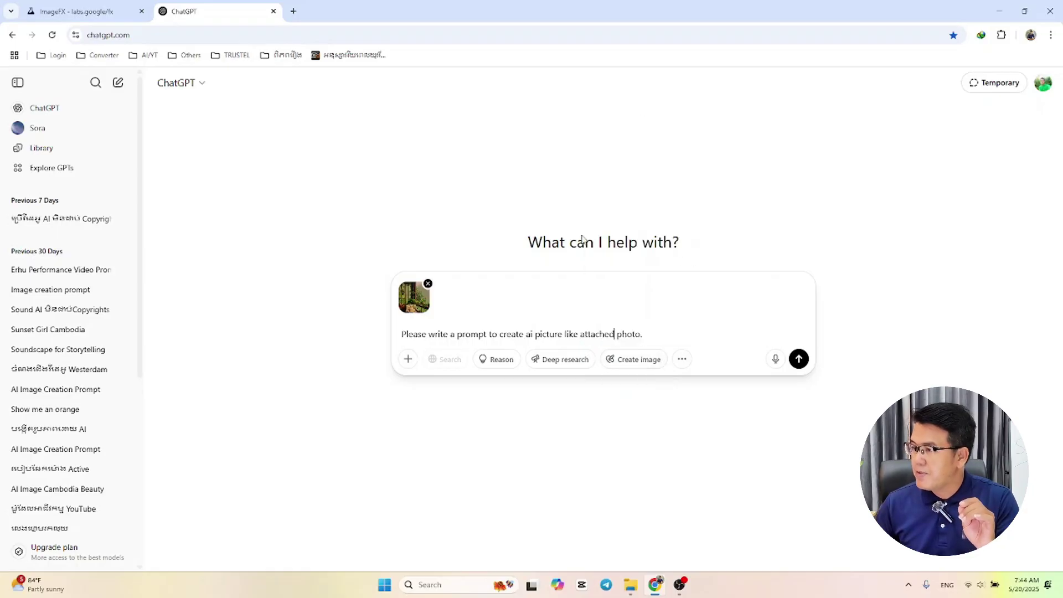
{"action": "left_click", "coordinate": [799, 360]}
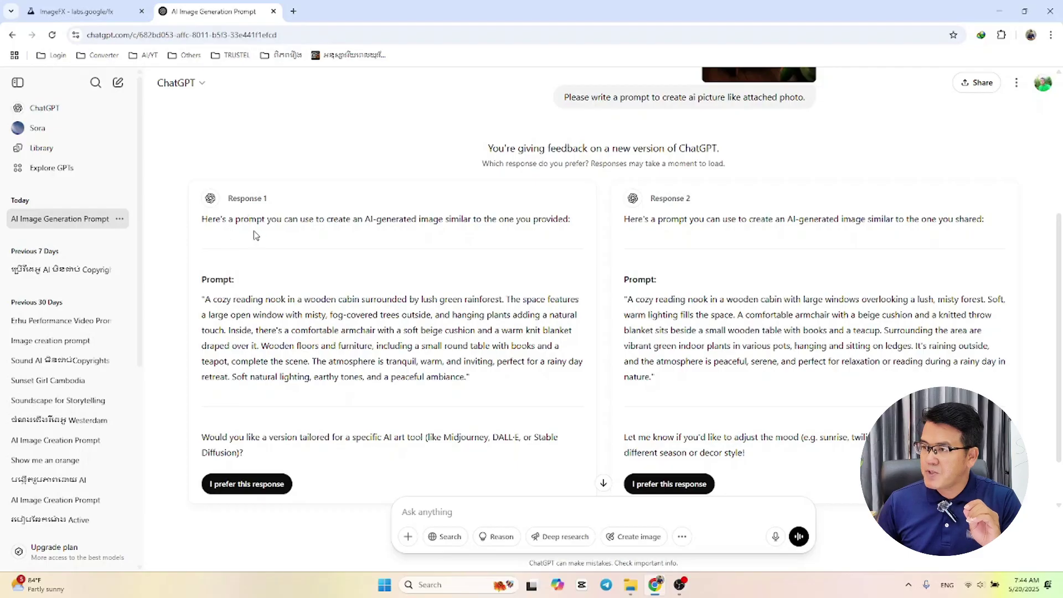
Copy the prompt text from Response 1, without its quotation marks, into the ImageFX prompt box.
{"action": "left_click_drag", "start_coordinate": [207, 300], "coordinate": [467, 377]}
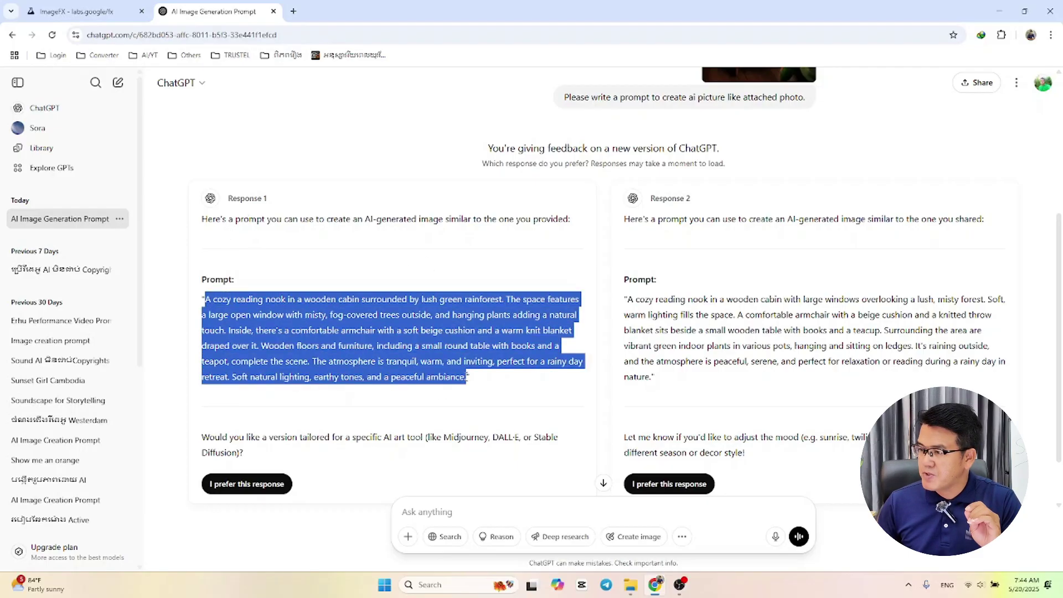
{"action": "right_click", "coordinate": [386, 327]}
{"action": "left_click", "coordinate": [411, 342]}
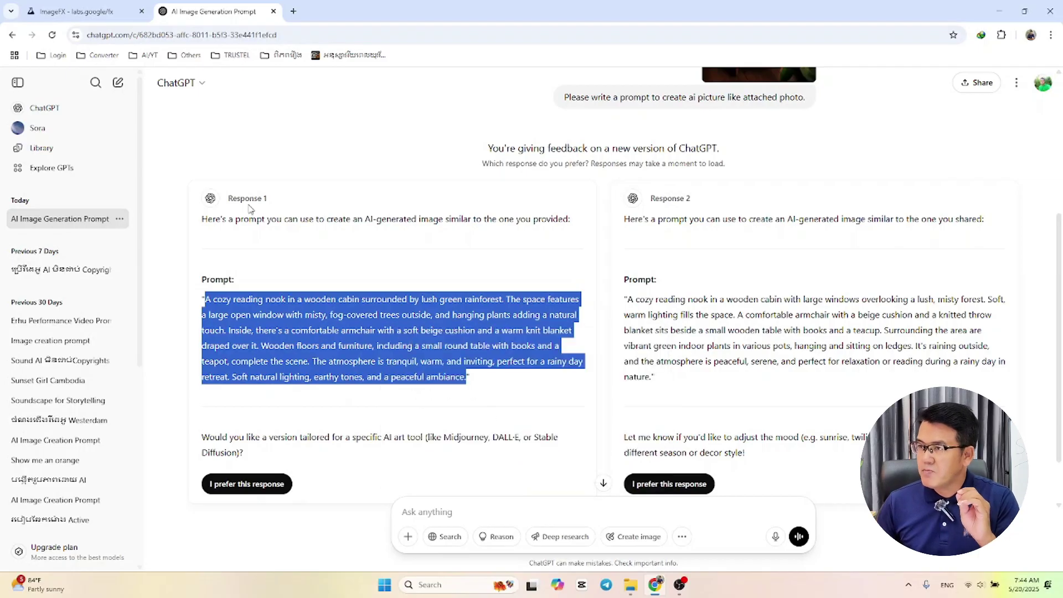
{"action": "left_click", "coordinate": [78, 11]}
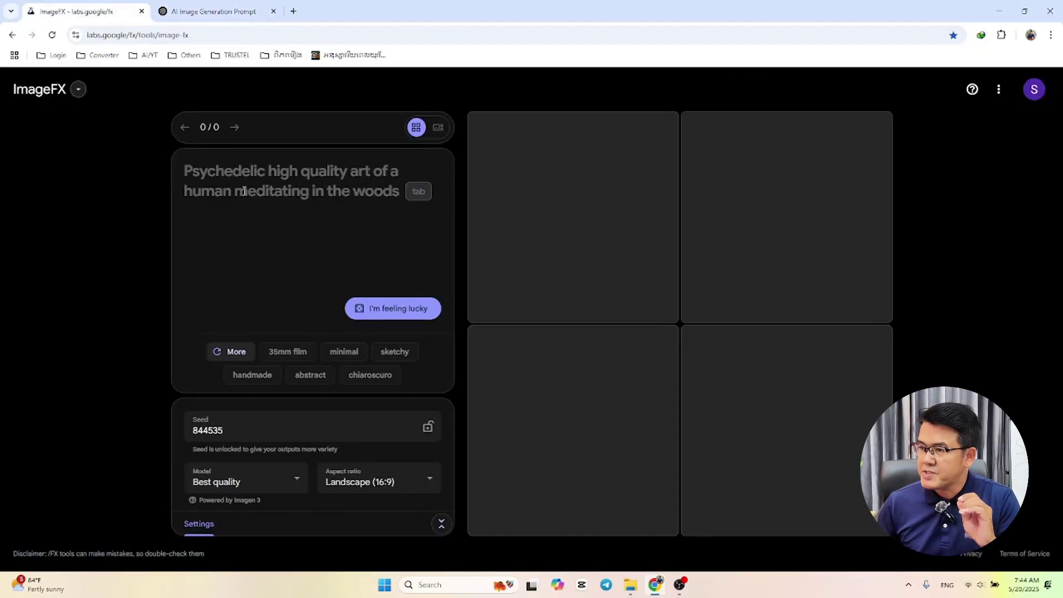
{"action": "key", "text": "ctrl+v"}
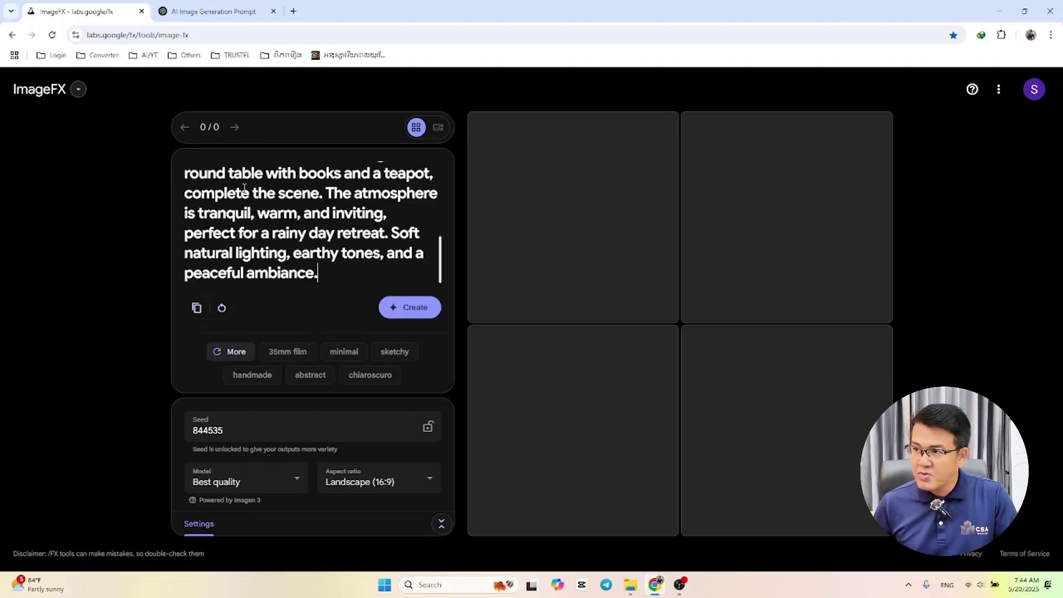
Review the pasted prompt, set the aspect ratio to Portrait (9:16), and generate the images.
{"action": "scroll", "coordinate": [242, 193], "scroll_direction": "up", "scroll_amount": 5}
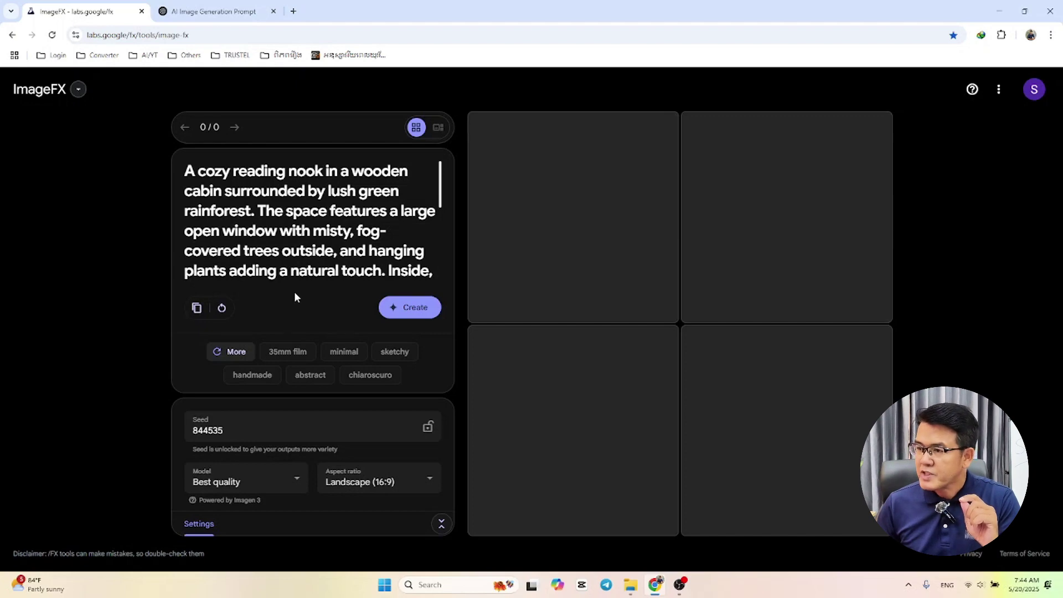
{"action": "scroll", "coordinate": [337, 245], "scroll_direction": "down", "scroll_amount": 4}
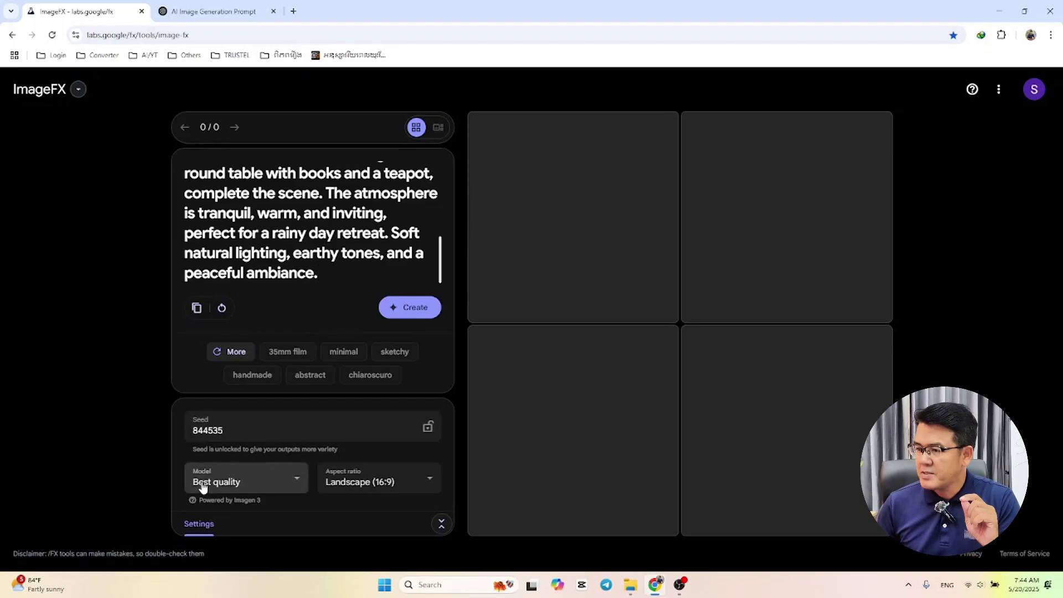
{"action": "left_click", "coordinate": [362, 487]}
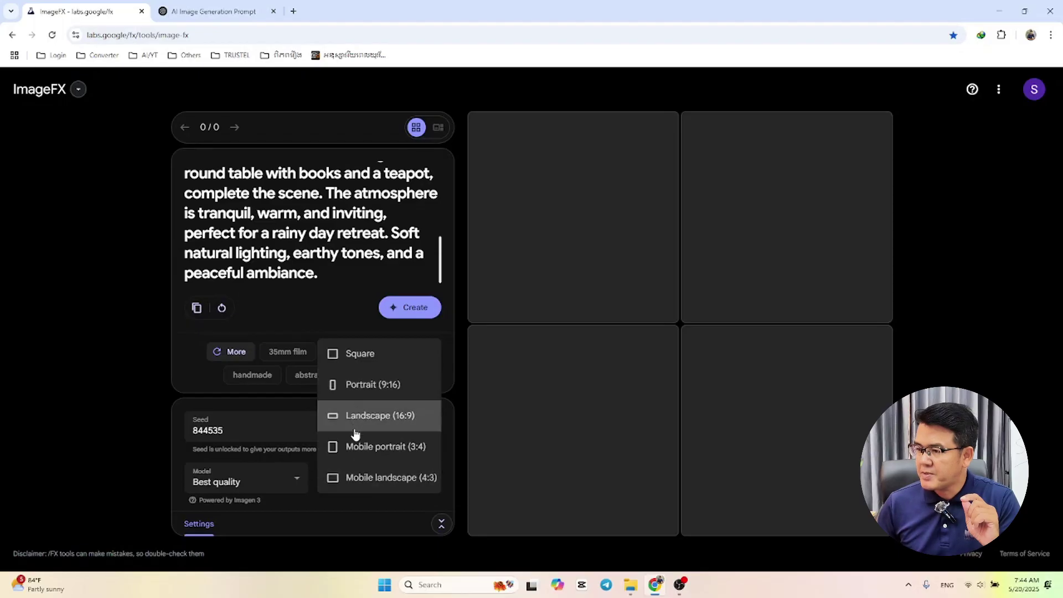
{"action": "left_click", "coordinate": [353, 387]}
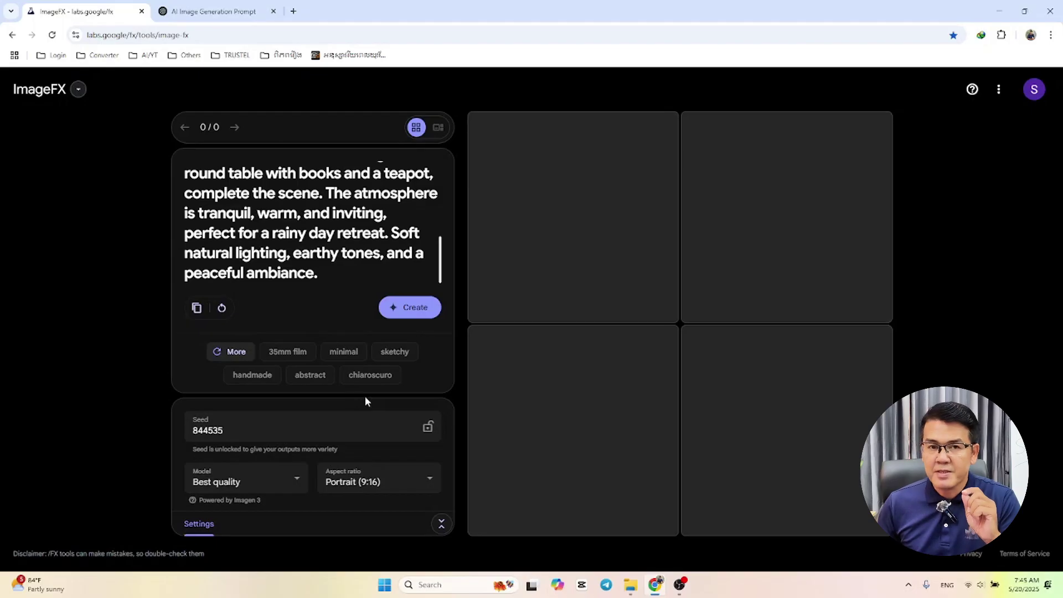
{"action": "left_click", "coordinate": [368, 484]}
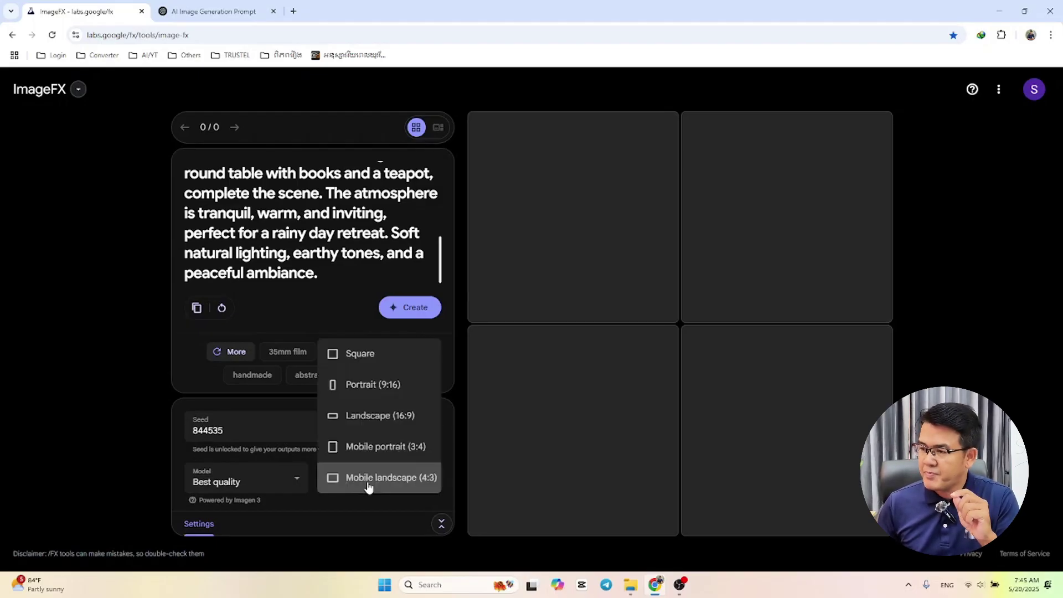
{"action": "left_click", "coordinate": [362, 395]}
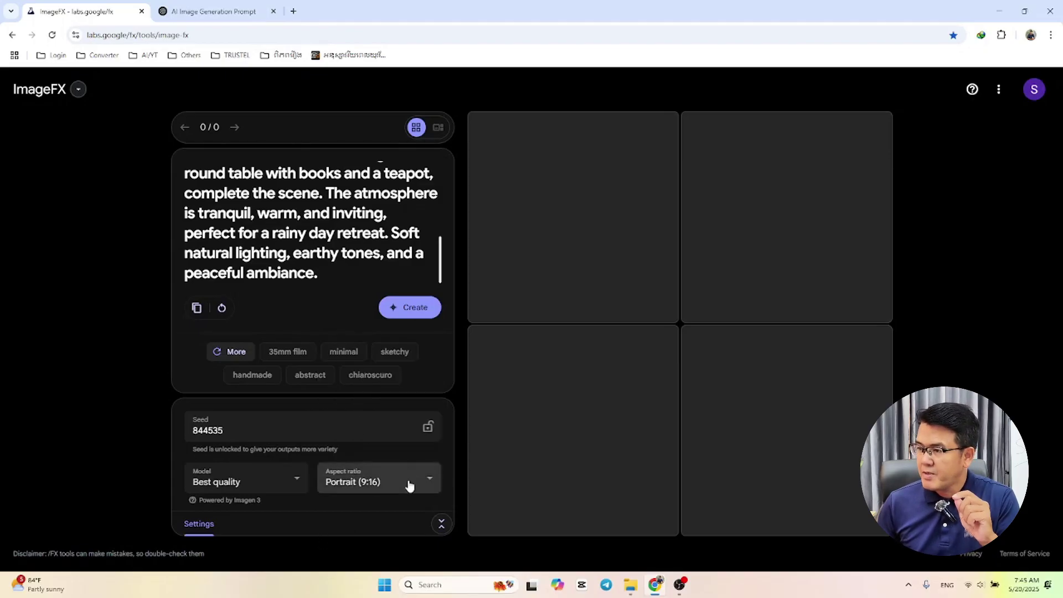
{"action": "left_click", "coordinate": [408, 309]}
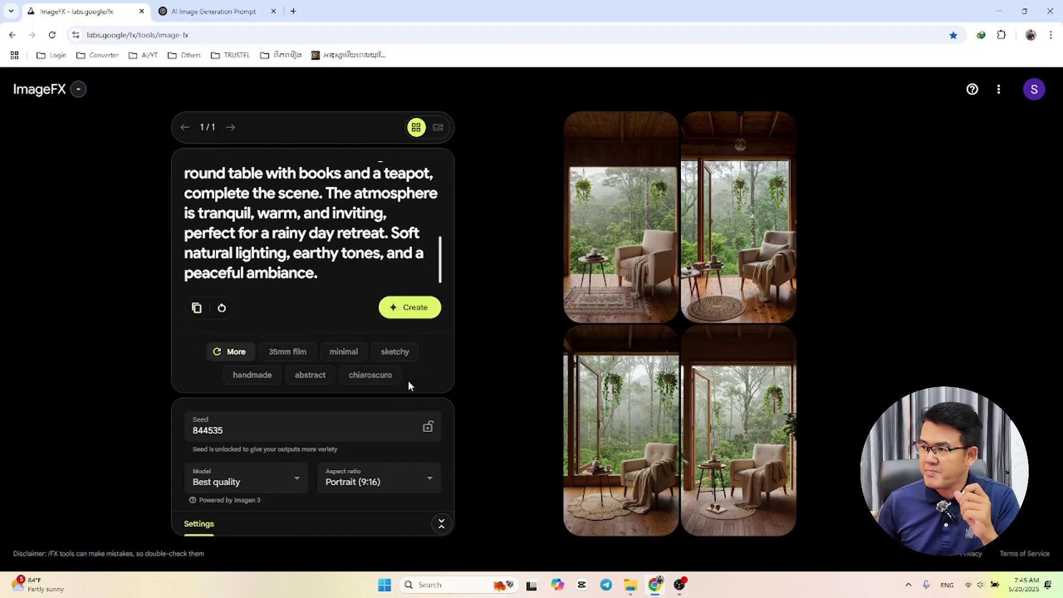
Download all four generated portrait pictures of the cabin reading nook.
{"action": "mouse_move", "coordinate": [623, 227]}
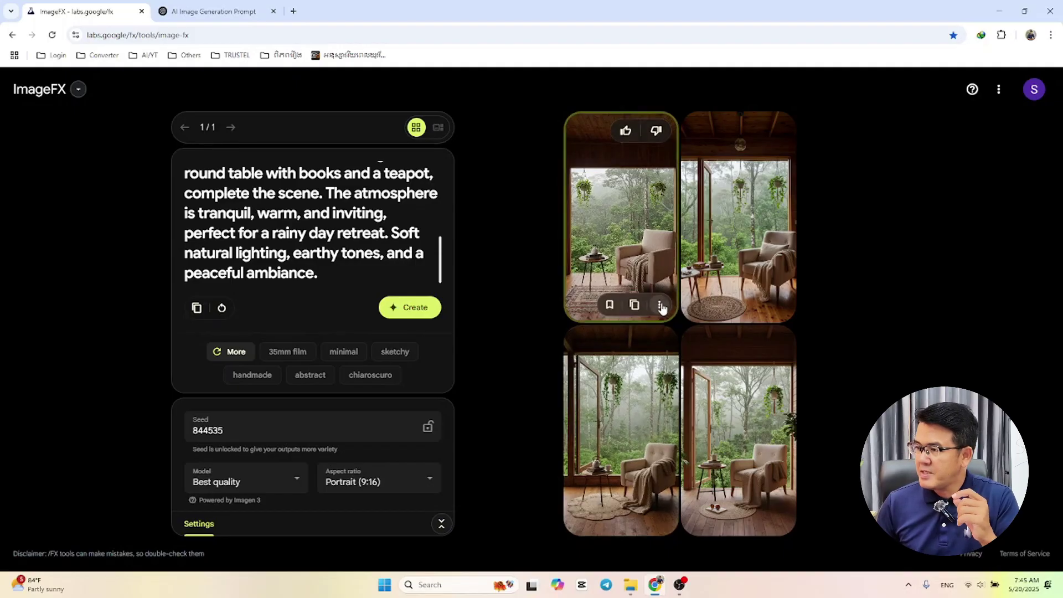
{"action": "left_click", "coordinate": [659, 306]}
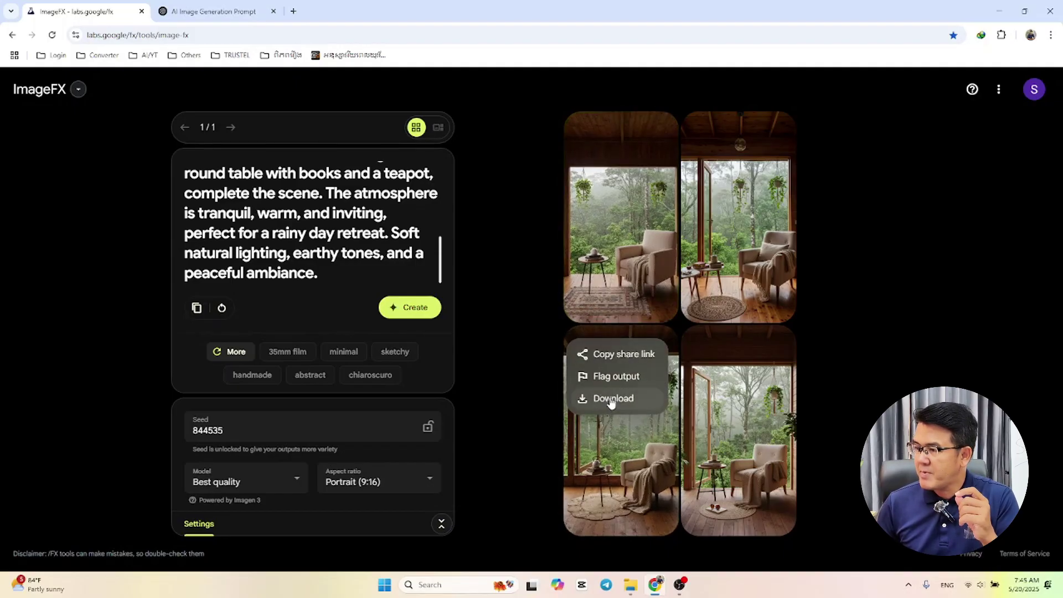
{"action": "left_click", "coordinate": [614, 399]}
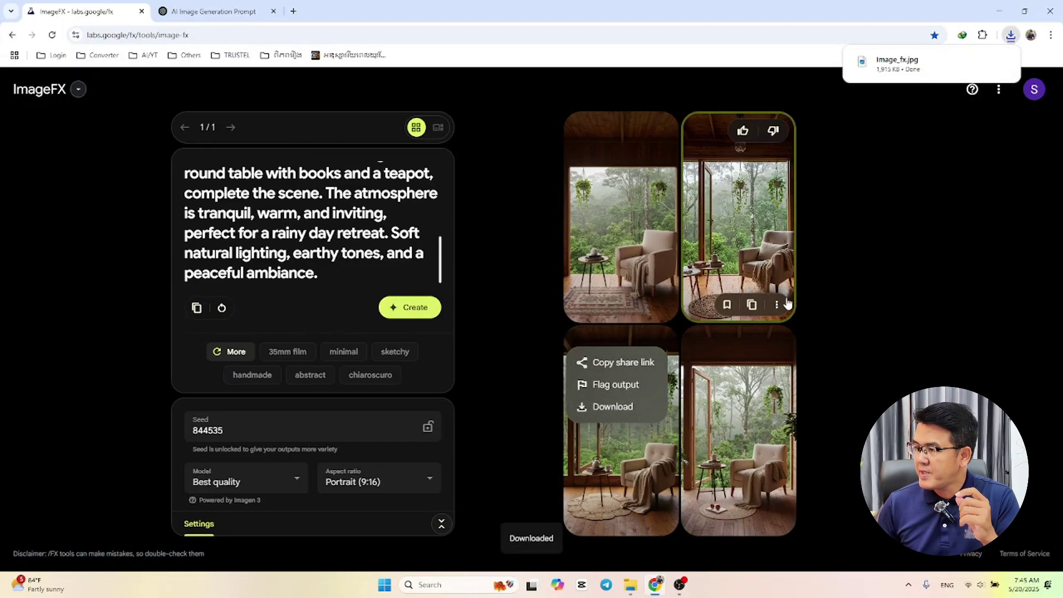
{"action": "left_click", "coordinate": [777, 305]}
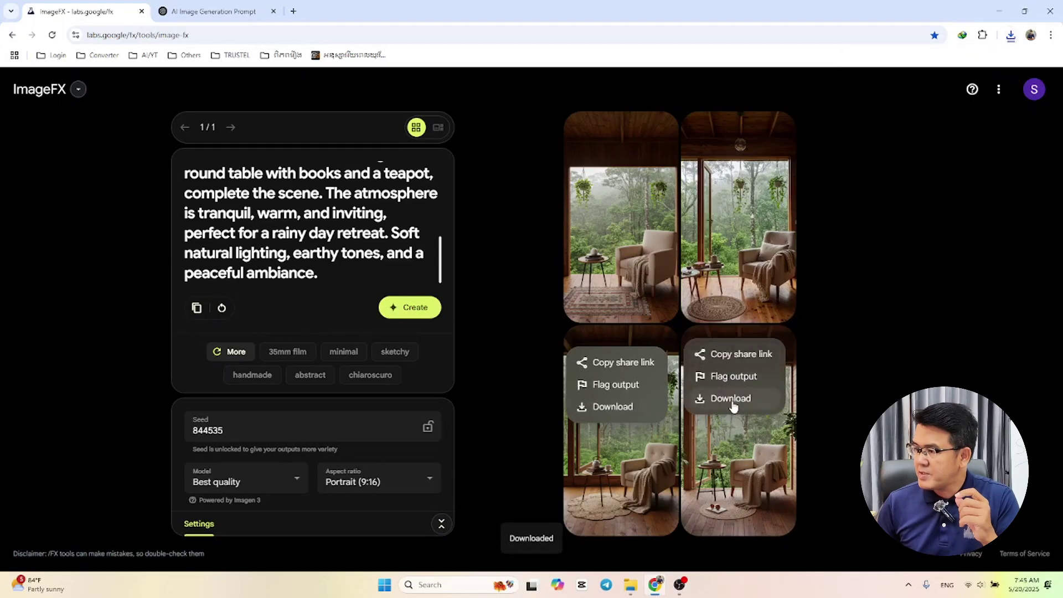
{"action": "left_click", "coordinate": [733, 405]}
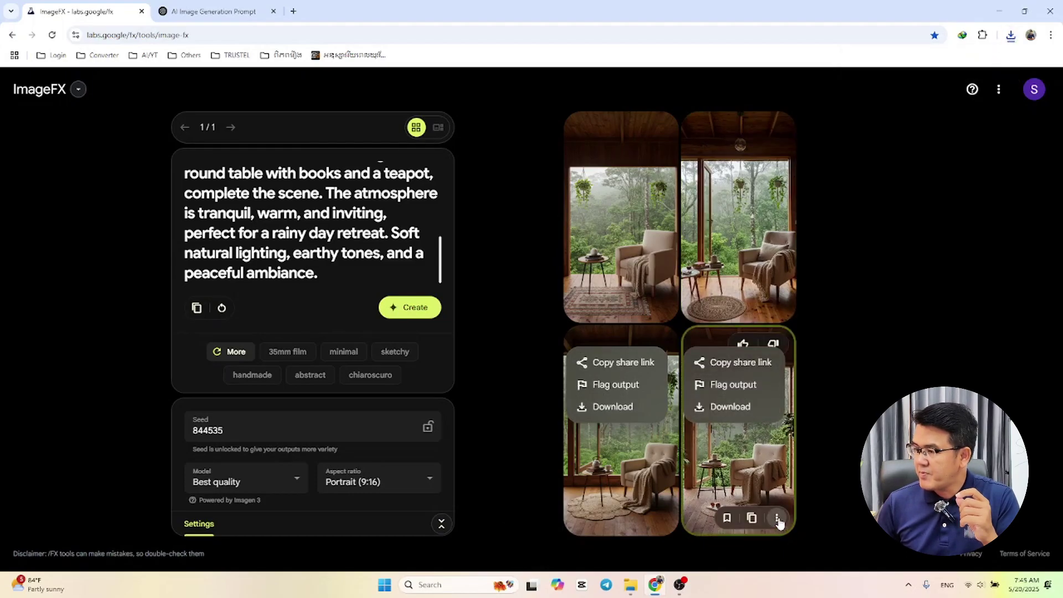
{"action": "left_click", "coordinate": [777, 518]}
{"action": "left_click", "coordinate": [731, 517]}
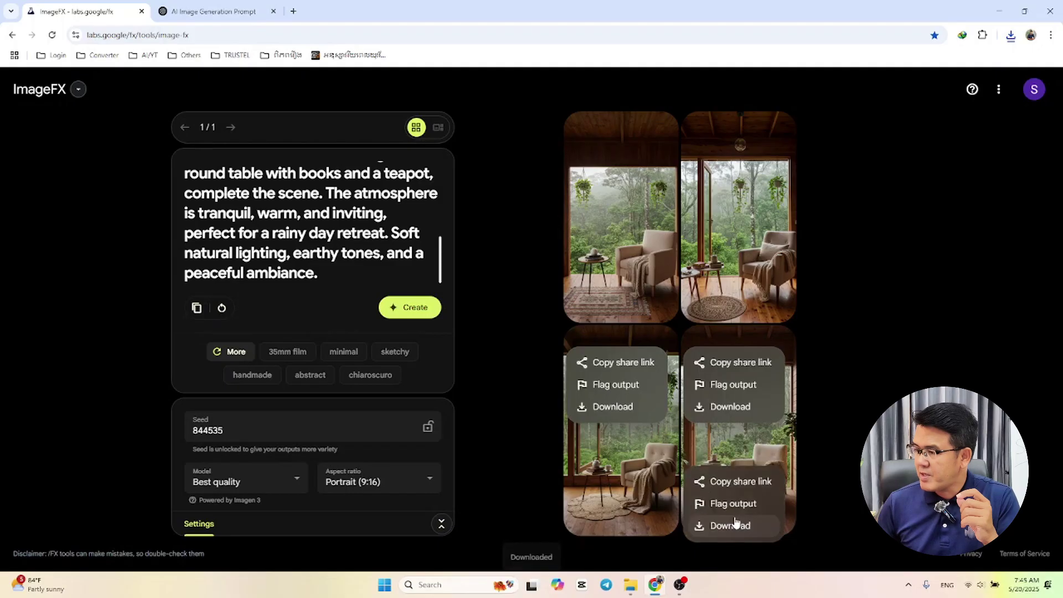
{"action": "left_click", "coordinate": [661, 519]}
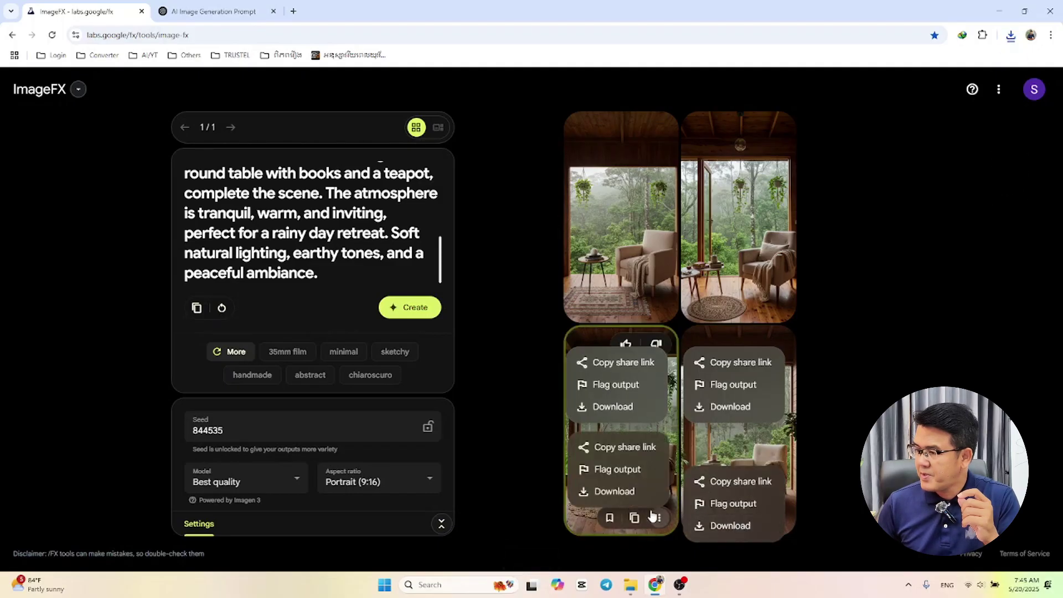
{"action": "left_click", "coordinate": [617, 525]}
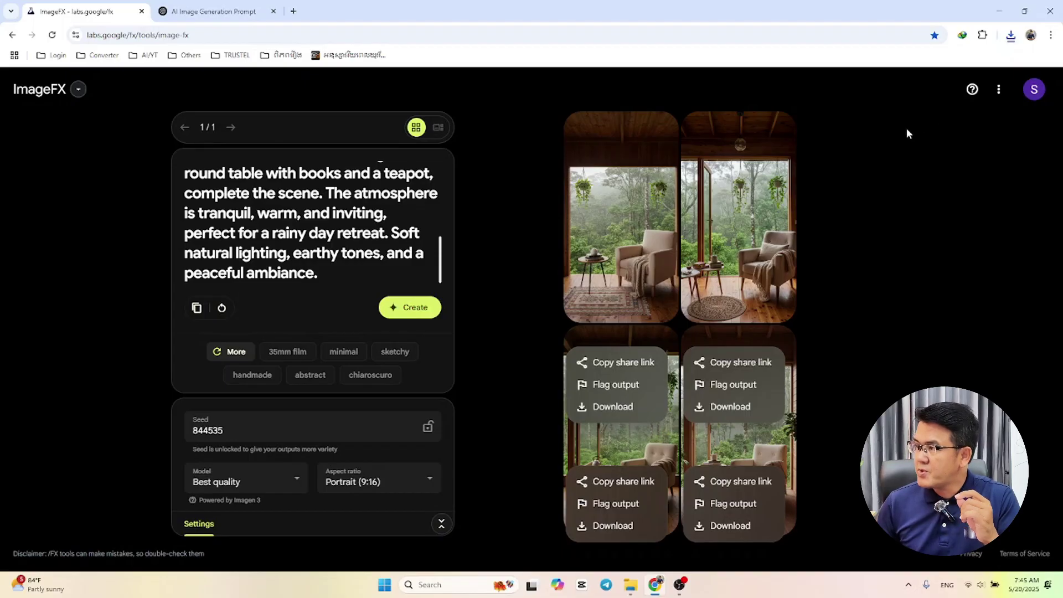
Move the four downloaded Image_fx pictures from the Downloads folder into the V121 video folder.
{"action": "left_click", "coordinate": [1011, 35]}
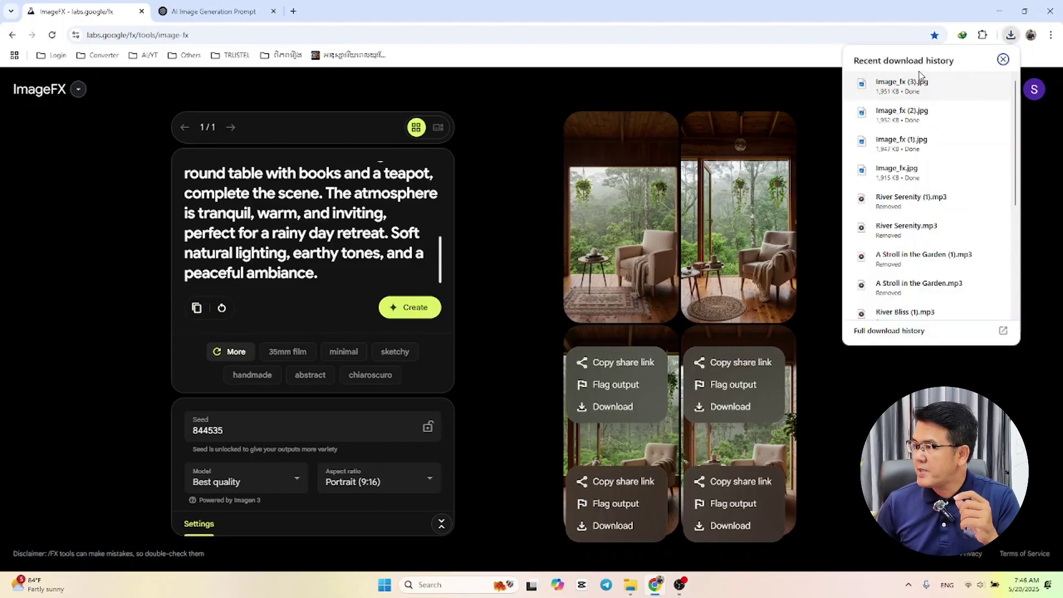
{"action": "left_click", "coordinate": [975, 86]}
{"action": "left_click_drag", "start_coordinate": [357, 178], "coordinate": [171, 143]}
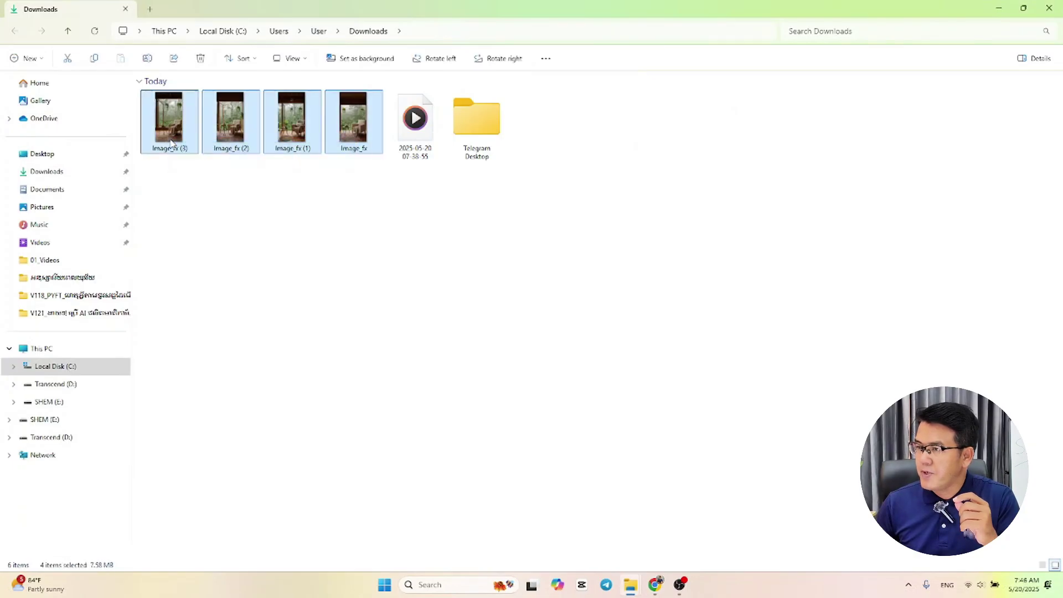
{"action": "right_click", "coordinate": [172, 141]}
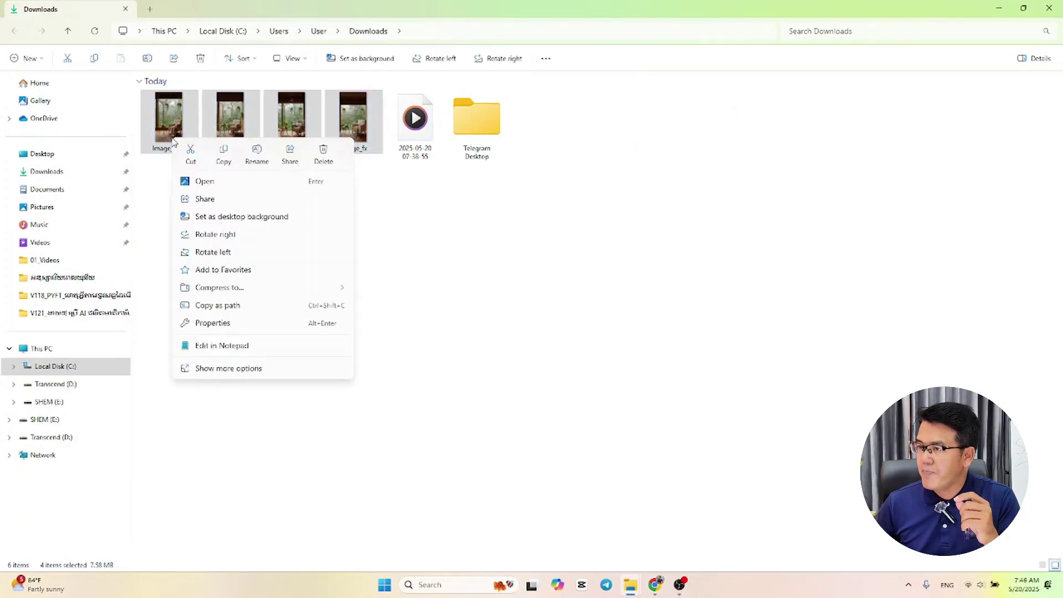
{"action": "left_click", "coordinate": [191, 156]}
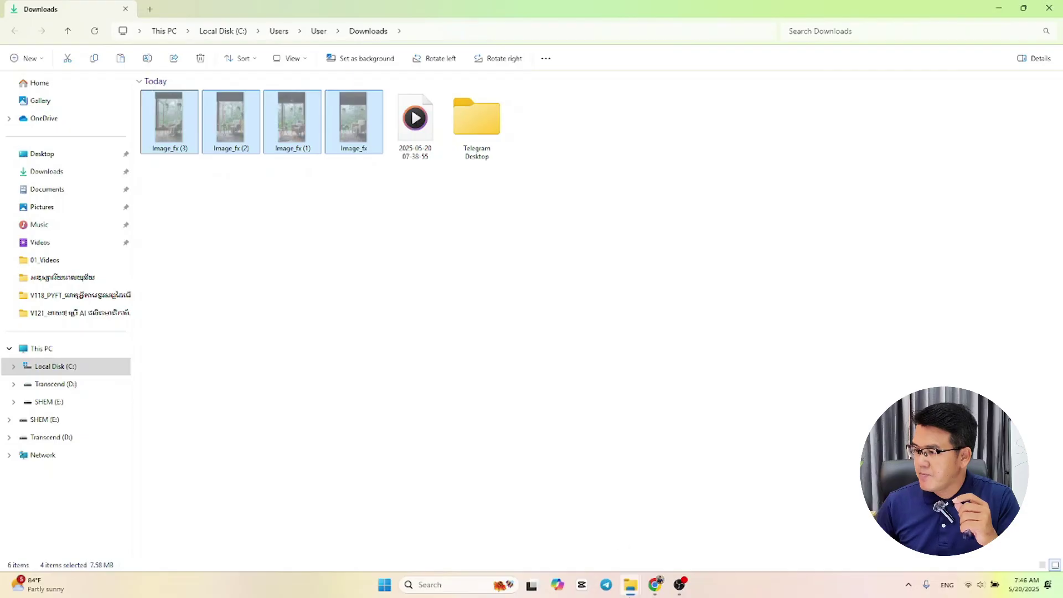
{"action": "mouse_move", "coordinate": [631, 587]}
{"action": "left_click", "coordinate": [551, 527]}
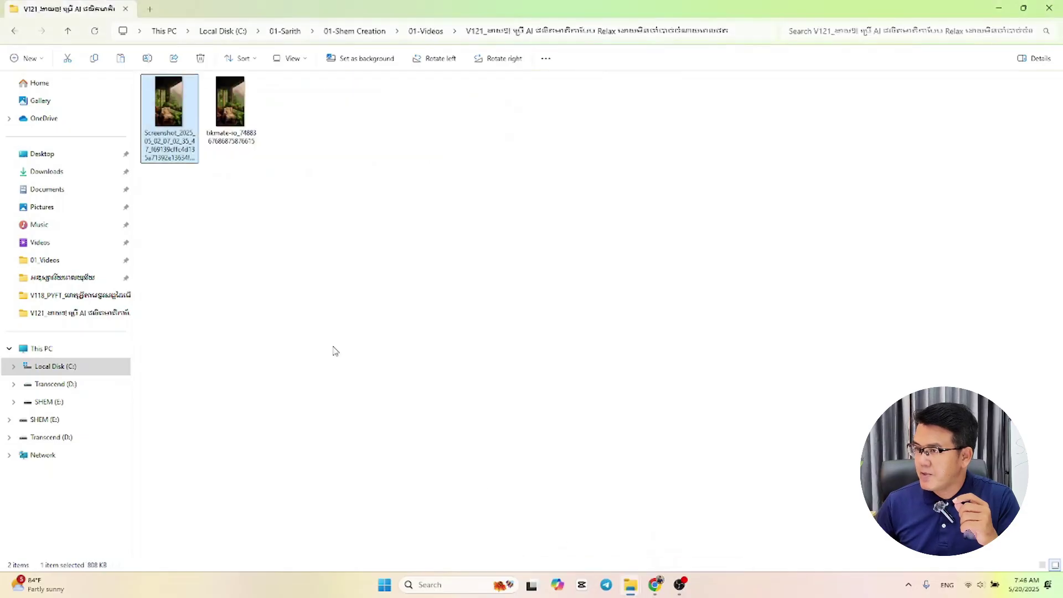
{"action": "right_click", "coordinate": [285, 279]}
{"action": "left_click", "coordinate": [302, 292]}
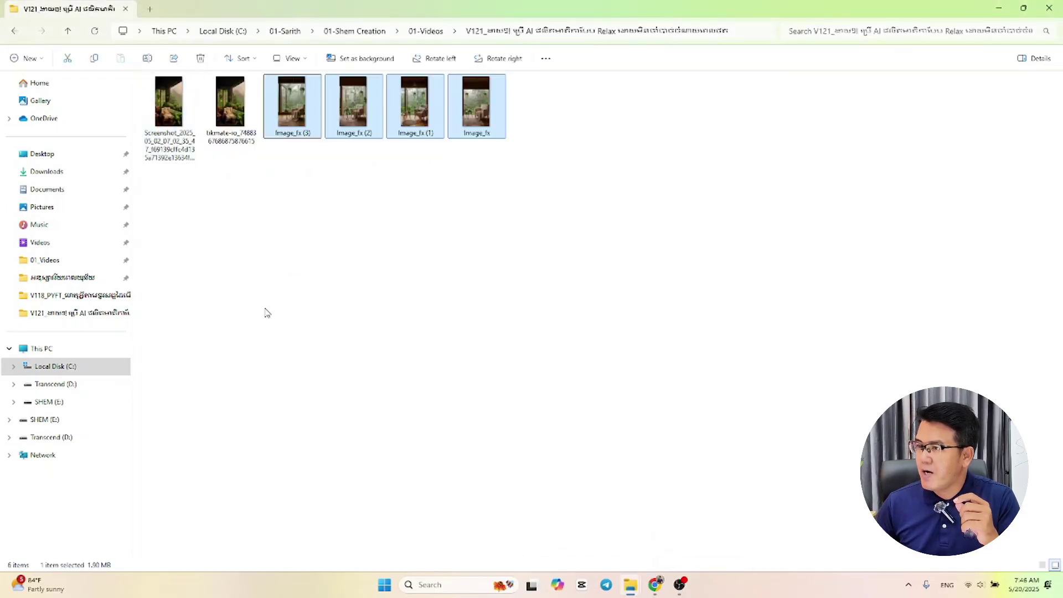
{"action": "left_click", "coordinate": [326, 292]}
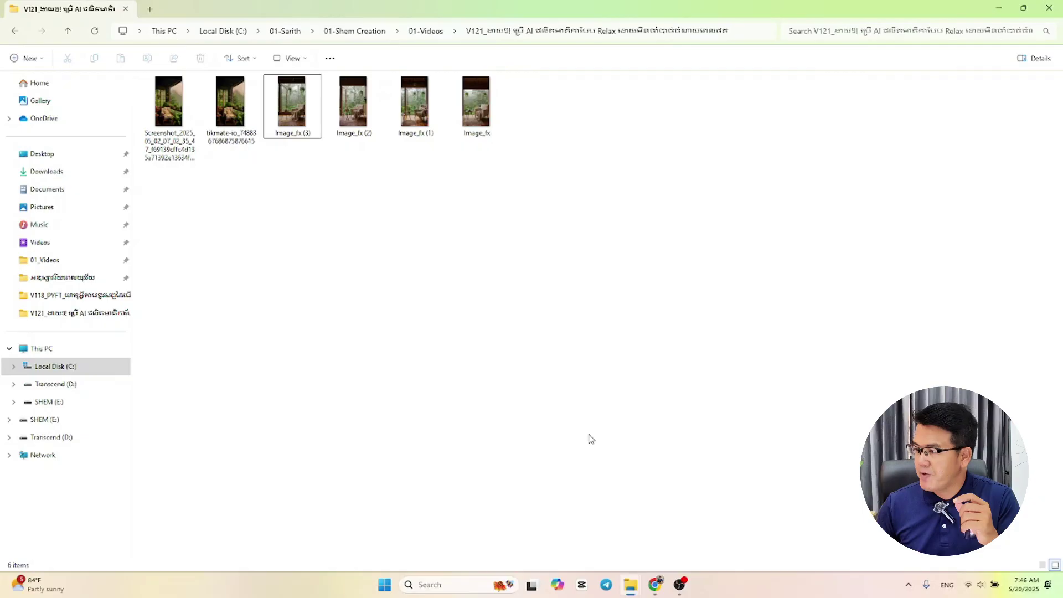
Return to the ChatGPT conversation in the browser and copy the prompt text from Response 2 without its quotation marks.
{"action": "left_click", "coordinate": [655, 582]}
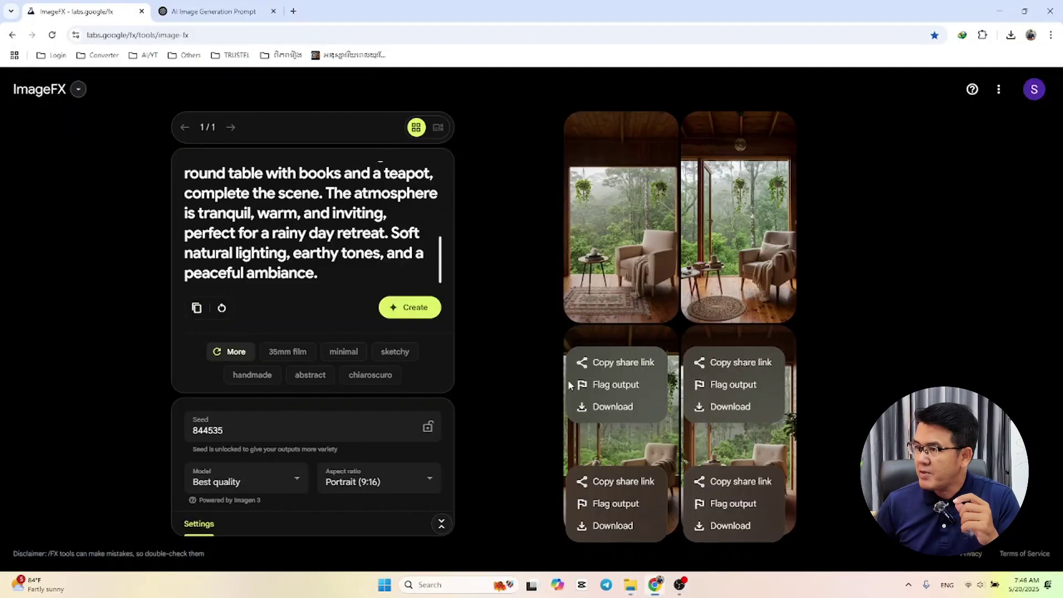
{"action": "left_click", "coordinate": [216, 13]}
{"action": "left_click_drag", "start_coordinate": [626, 298], "coordinate": [654, 376]}
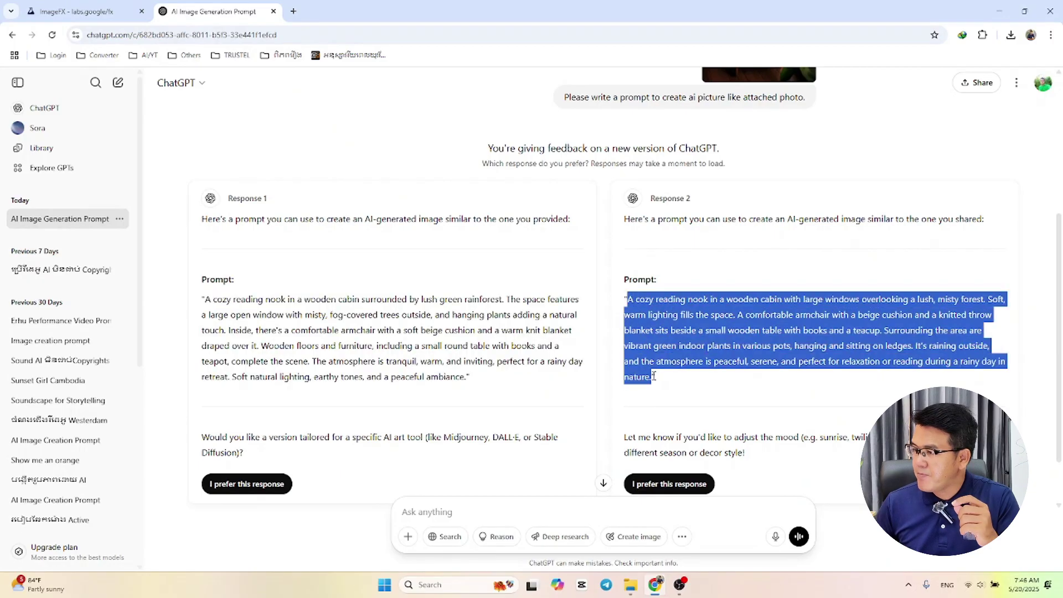
{"action": "right_click", "coordinate": [647, 331]}
{"action": "left_click", "coordinate": [670, 344]}
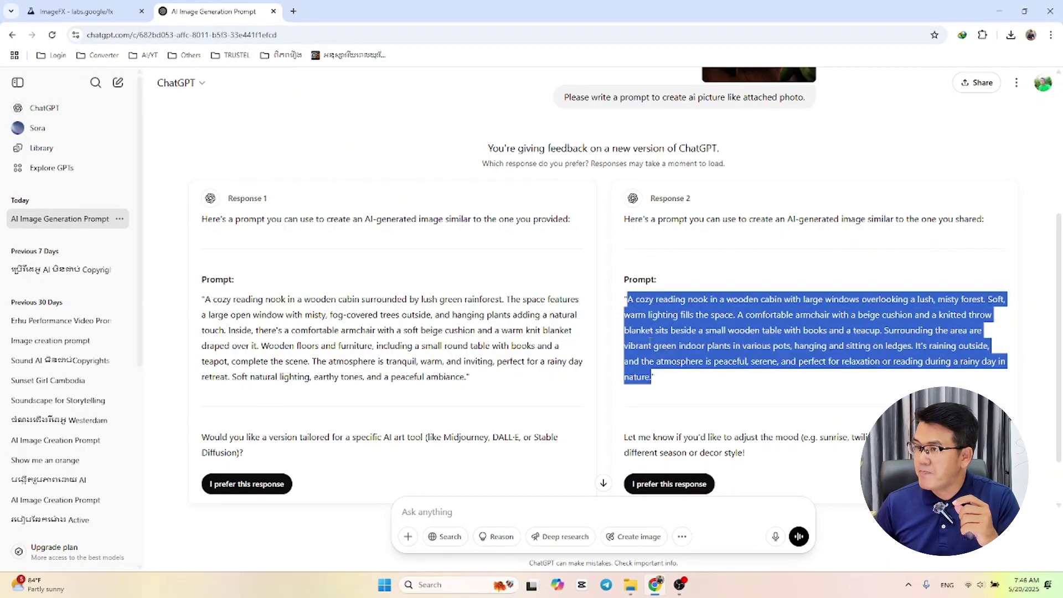
Replace the existing ImageFX prompt with the copied Response 2 prompt.
{"action": "left_click", "coordinate": [84, 12]}
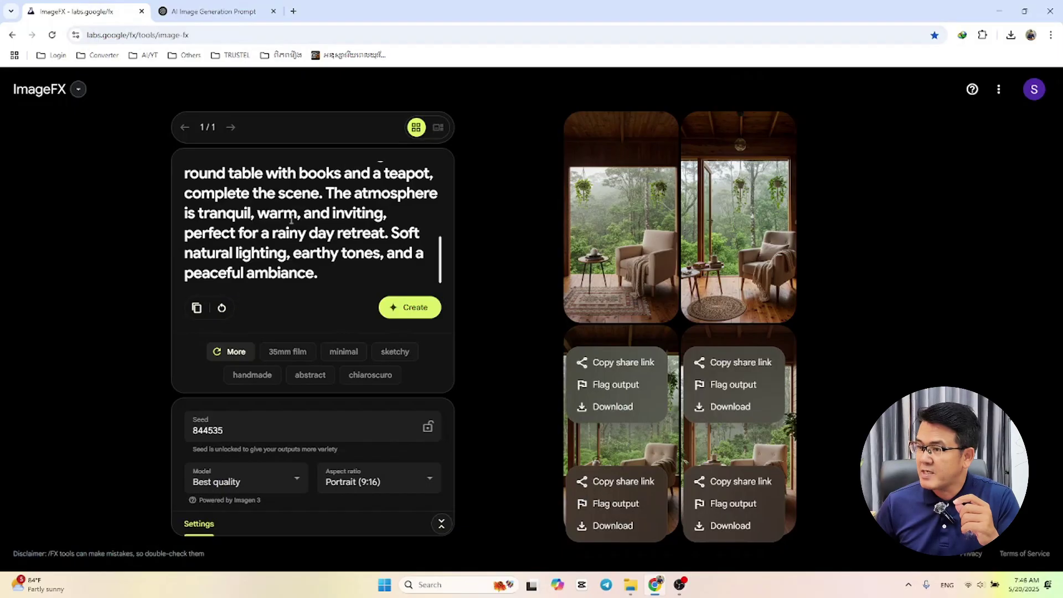
{"action": "key", "text": "ctrl+a"}
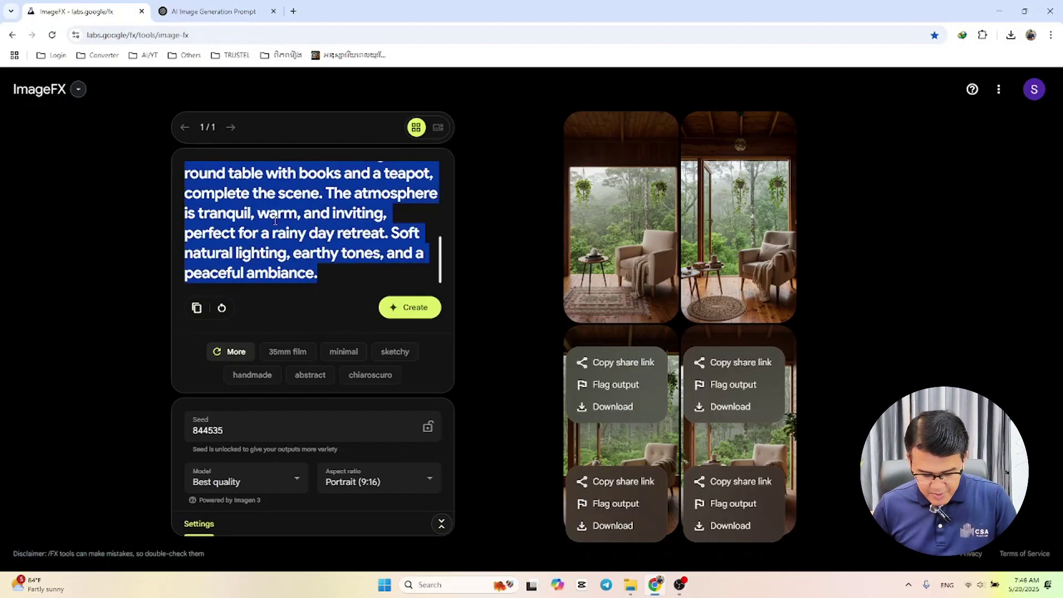
{"action": "key", "text": "BackSpace"}
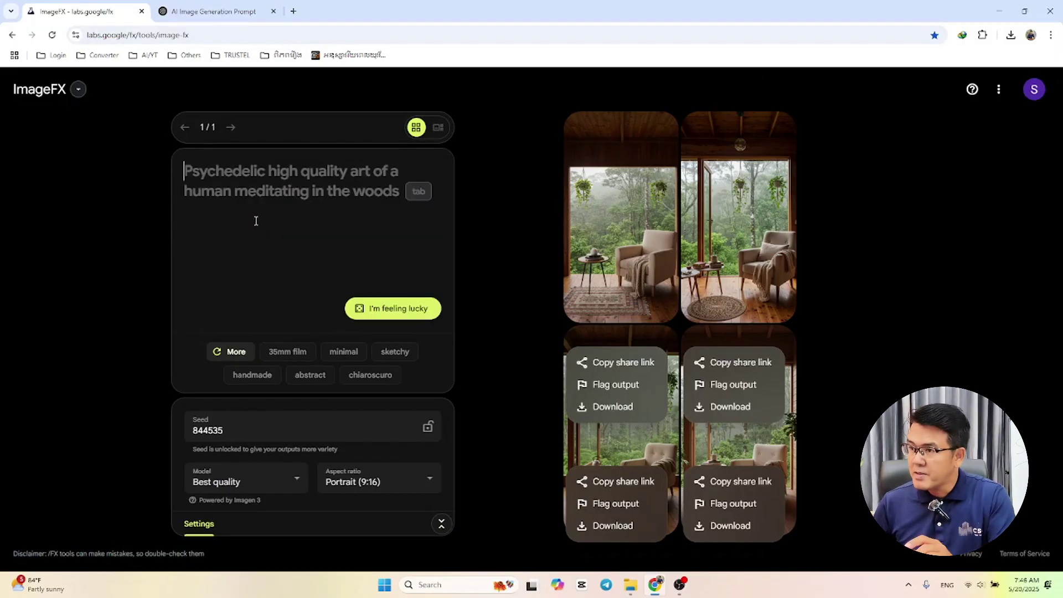
{"action": "right_click", "coordinate": [200, 174]}
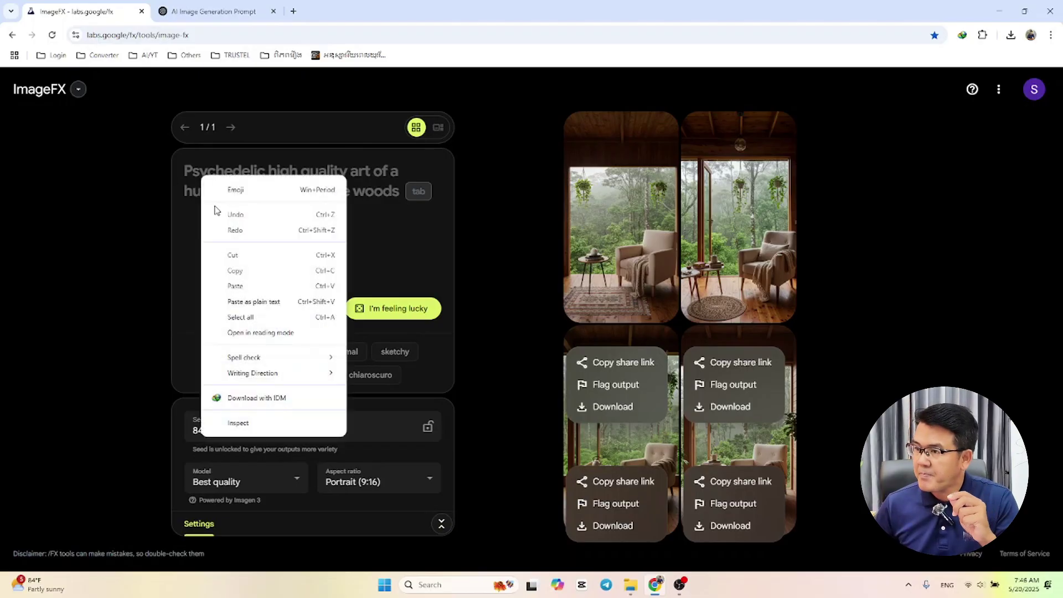
{"action": "left_click", "coordinate": [234, 286]}
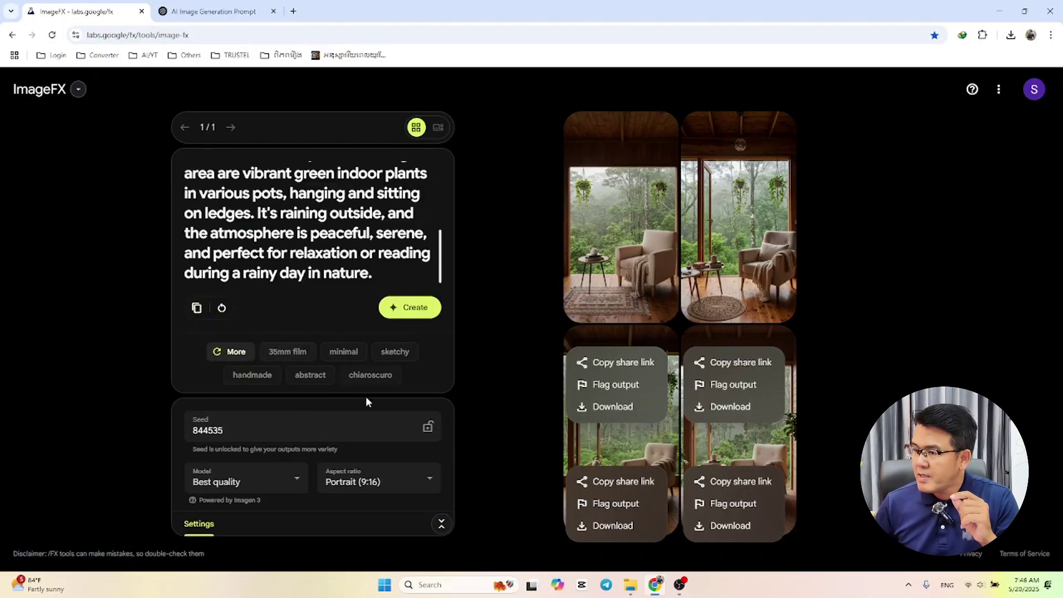
Choose the Portrait (9:16) aspect ratio and generate a new set of images from the Response 2 prompt.
{"action": "left_click", "coordinate": [370, 489]}
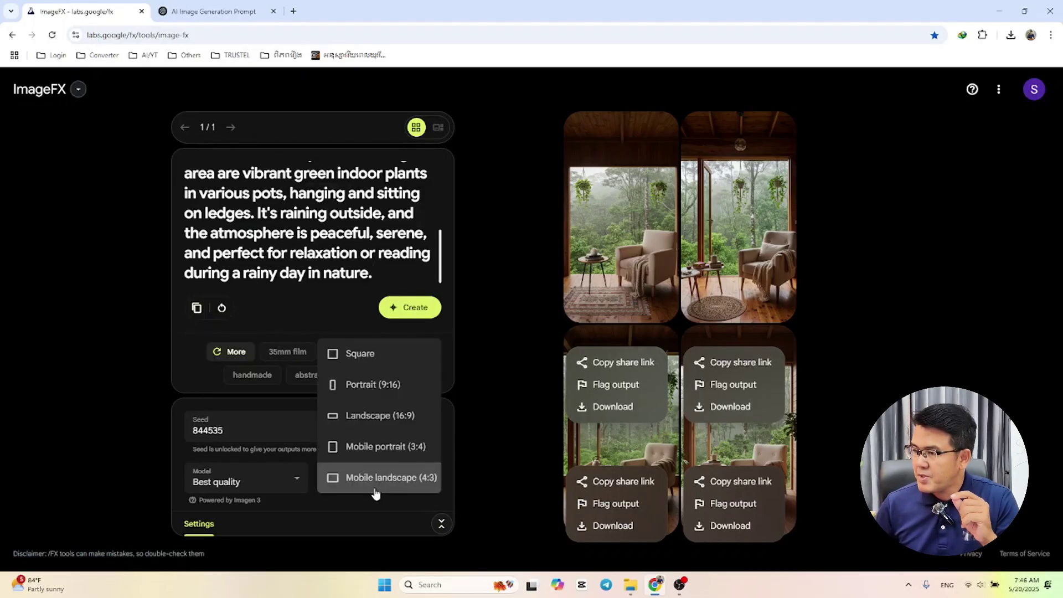
{"action": "left_click", "coordinate": [374, 387]}
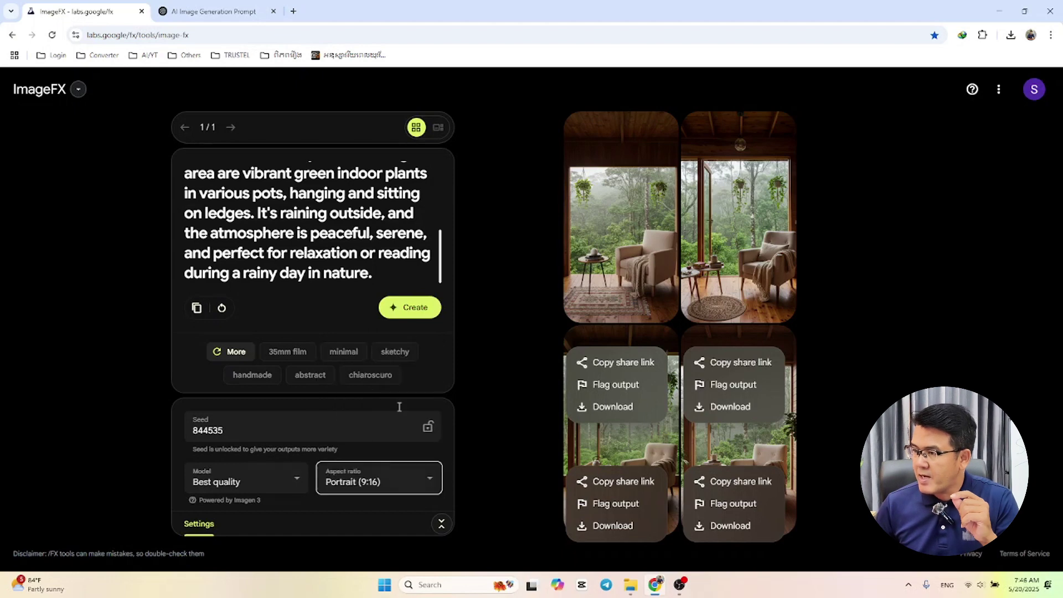
{"action": "left_click", "coordinate": [413, 320]}
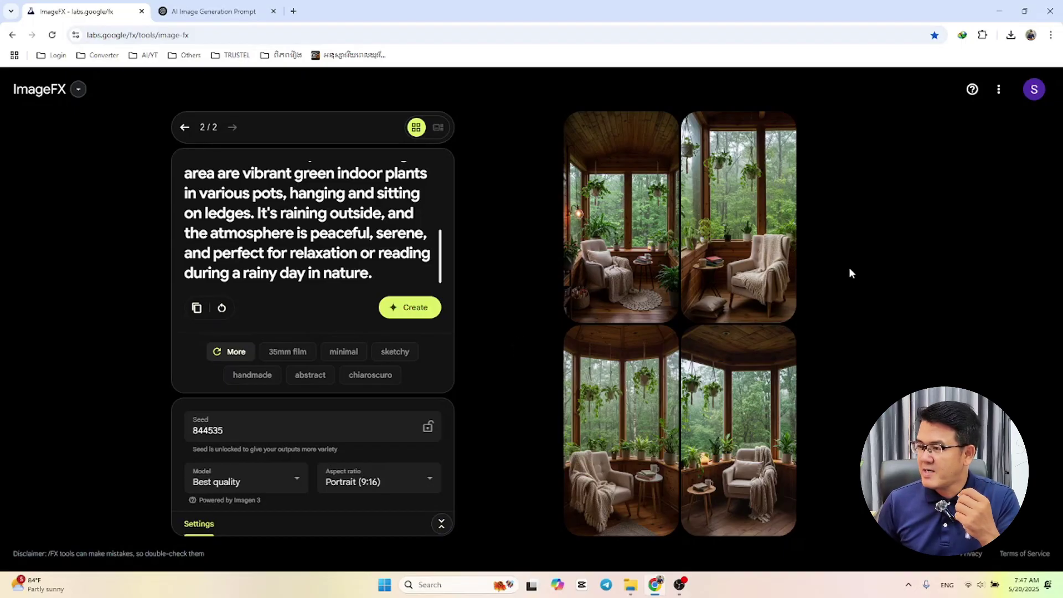
Download all four portrait images generated from the Response 2 prompt.
{"action": "left_click", "coordinate": [778, 306]}
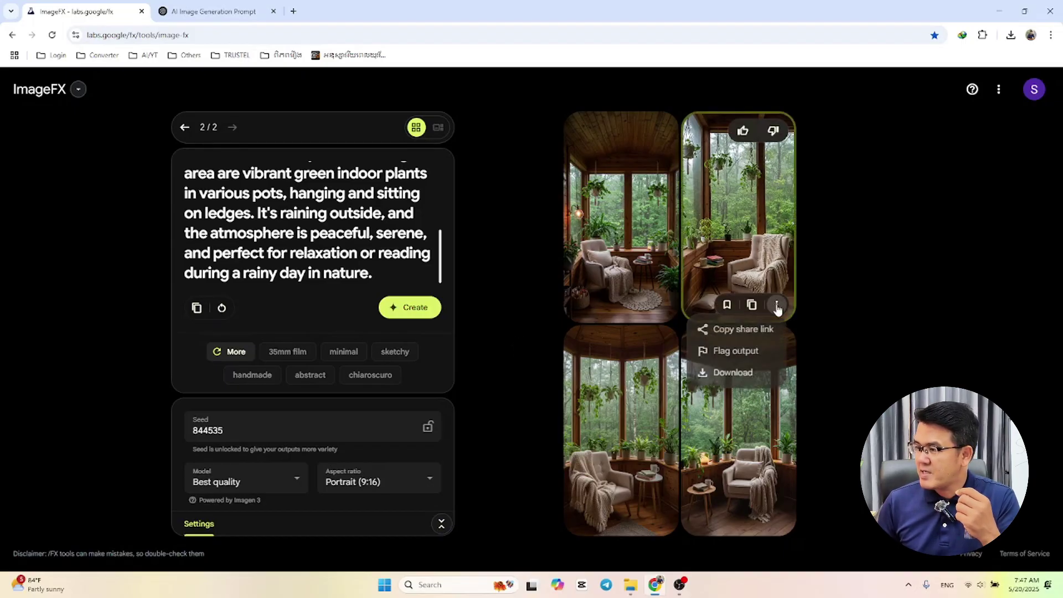
{"action": "left_click", "coordinate": [661, 307]}
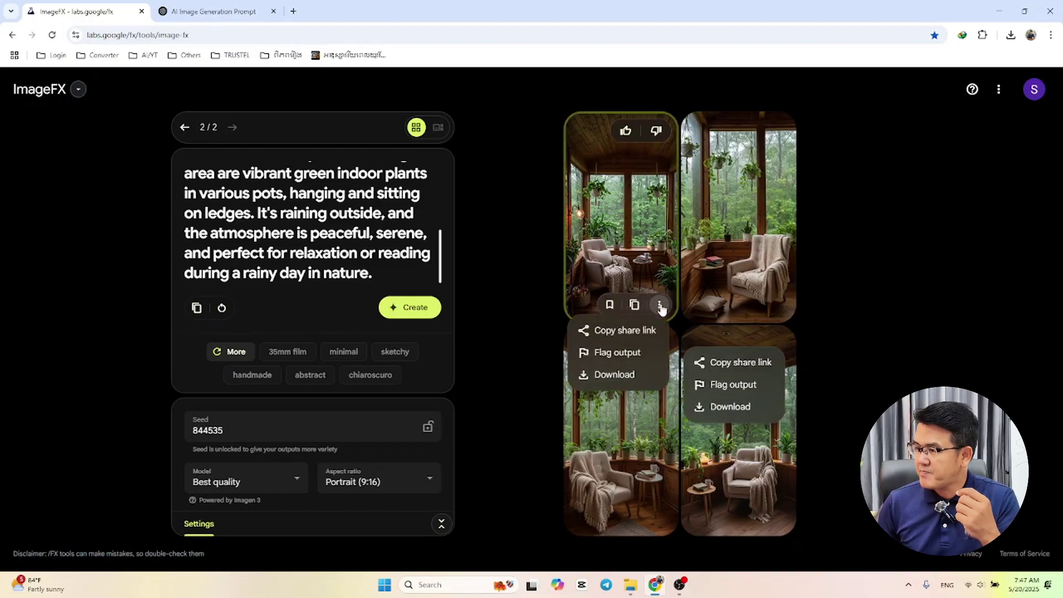
{"action": "left_click", "coordinate": [613, 398]}
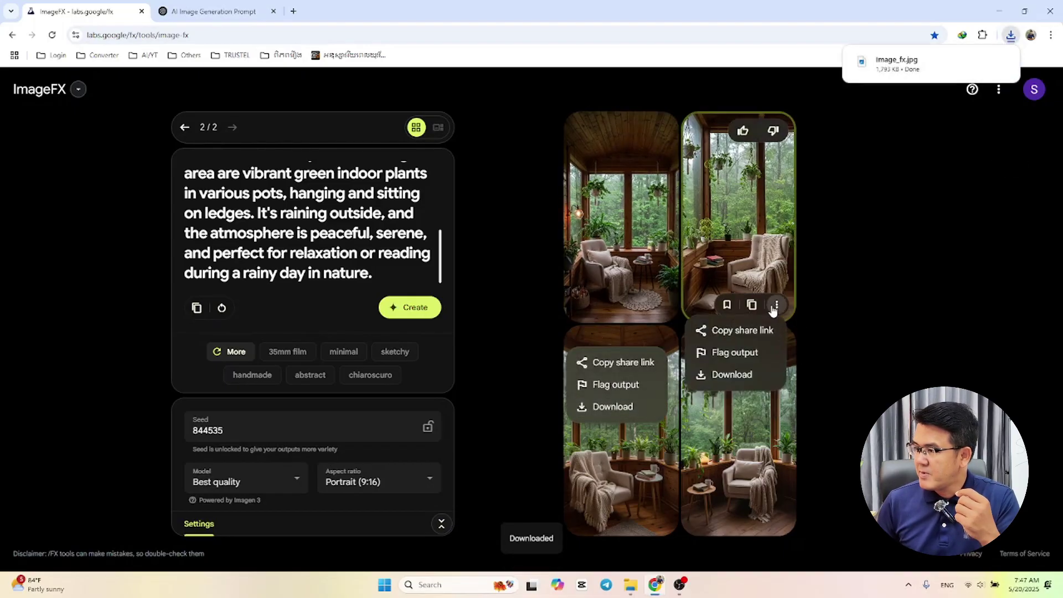
{"action": "left_click", "coordinate": [777, 307]}
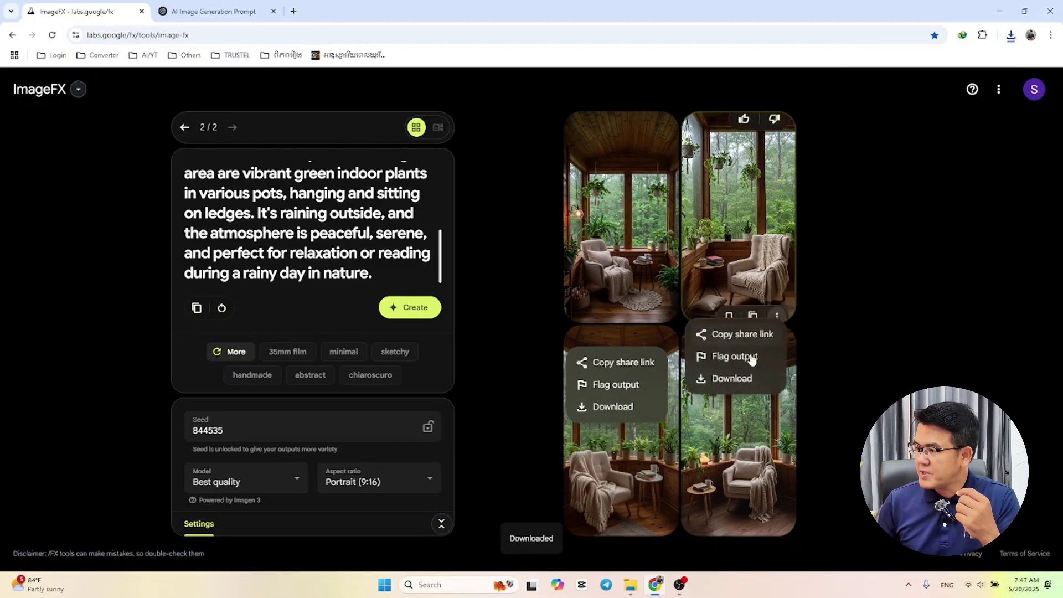
{"action": "left_click", "coordinate": [732, 399]}
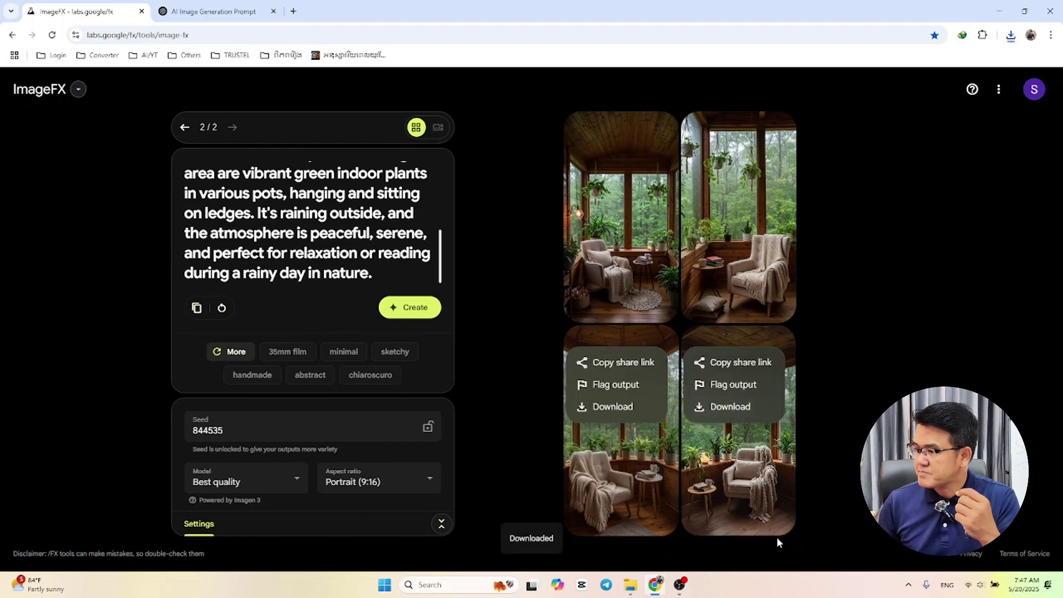
{"action": "left_click", "coordinate": [778, 524]}
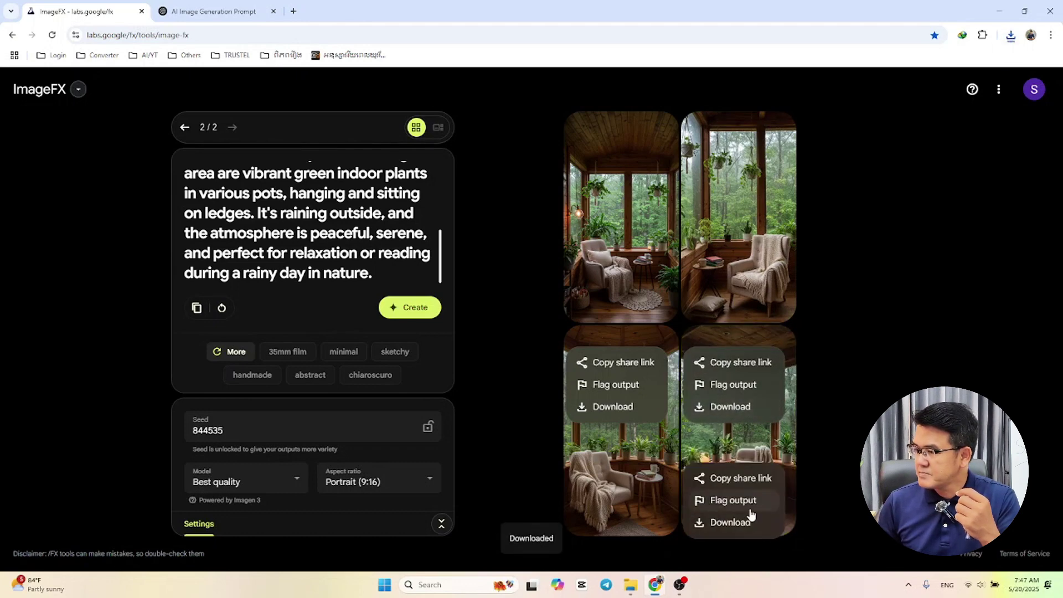
{"action": "left_click", "coordinate": [739, 529]}
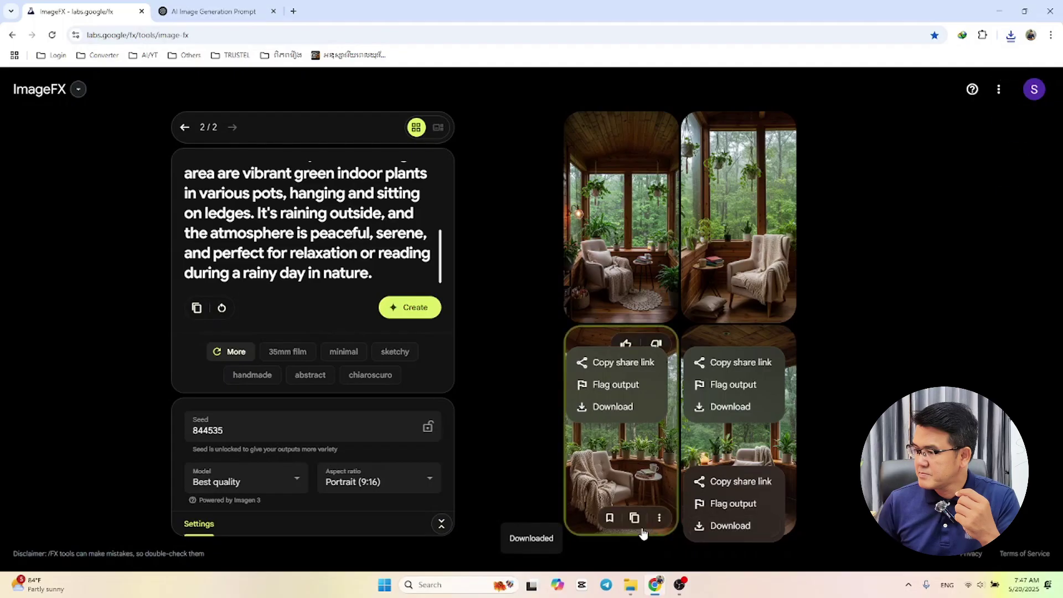
{"action": "left_click", "coordinate": [659, 522]}
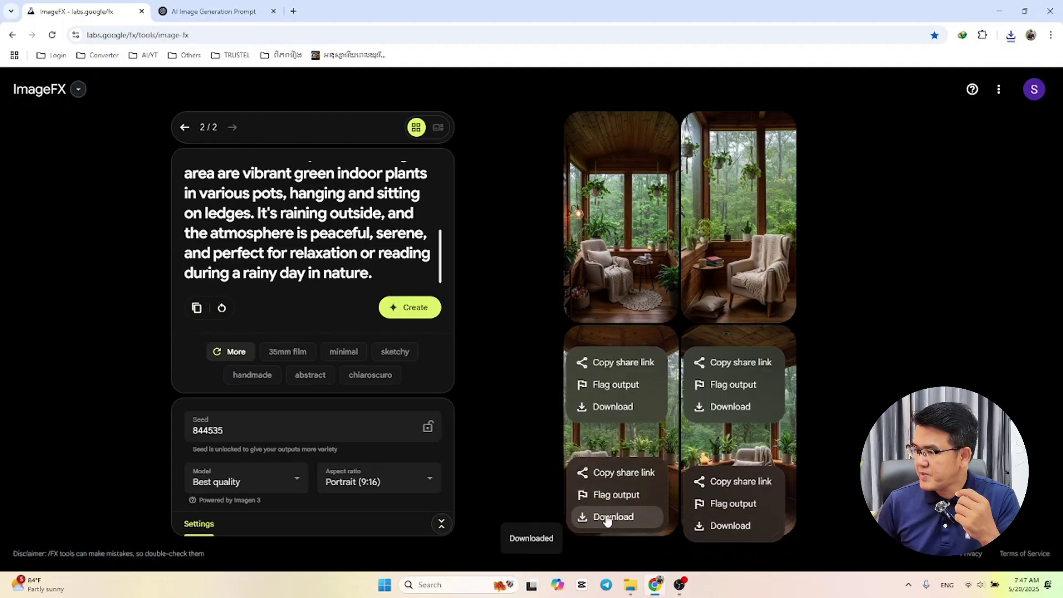
{"action": "left_click", "coordinate": [612, 525]}
Copy the four newly downloaded Image_fx pictures in the Downloads folder and return to the V121 video folder.
{"action": "left_click", "coordinate": [691, 526]}
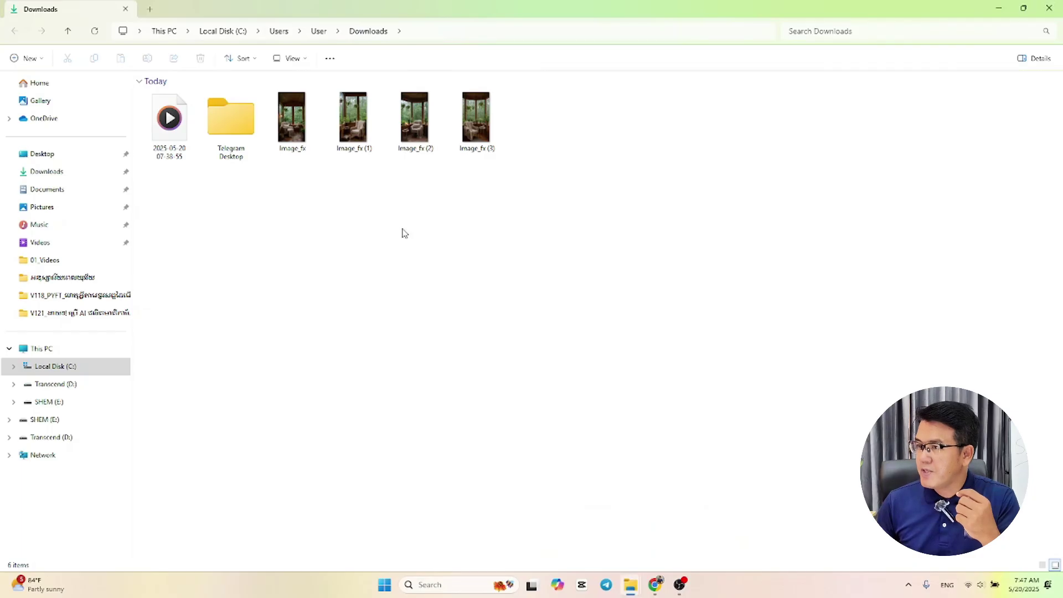
{"action": "left_click_drag", "start_coordinate": [493, 188], "coordinate": [298, 139]}
{"action": "right_click", "coordinate": [298, 139]}
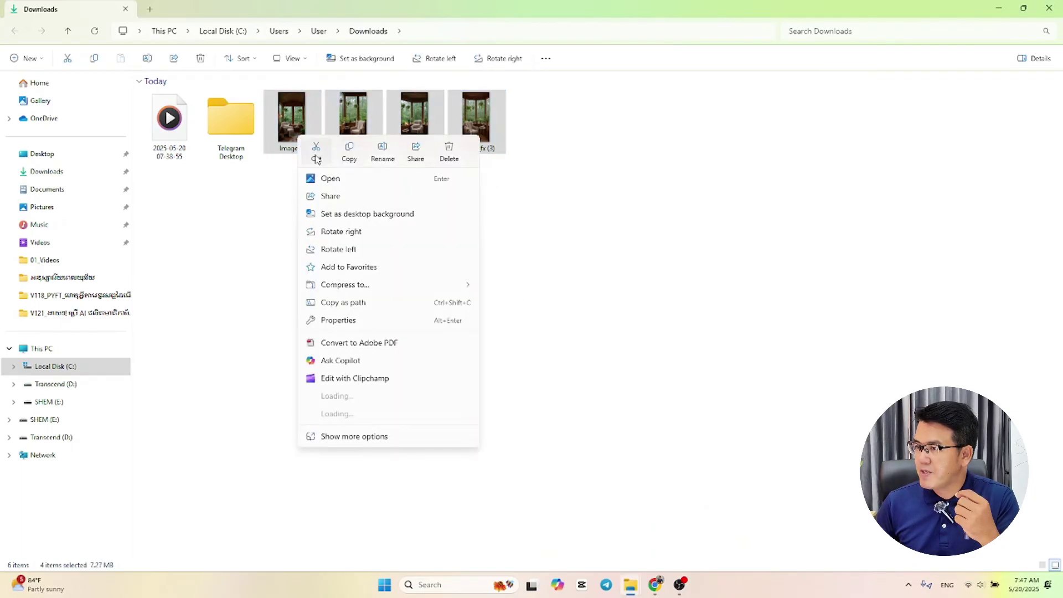
{"action": "left_click", "coordinate": [350, 153]}
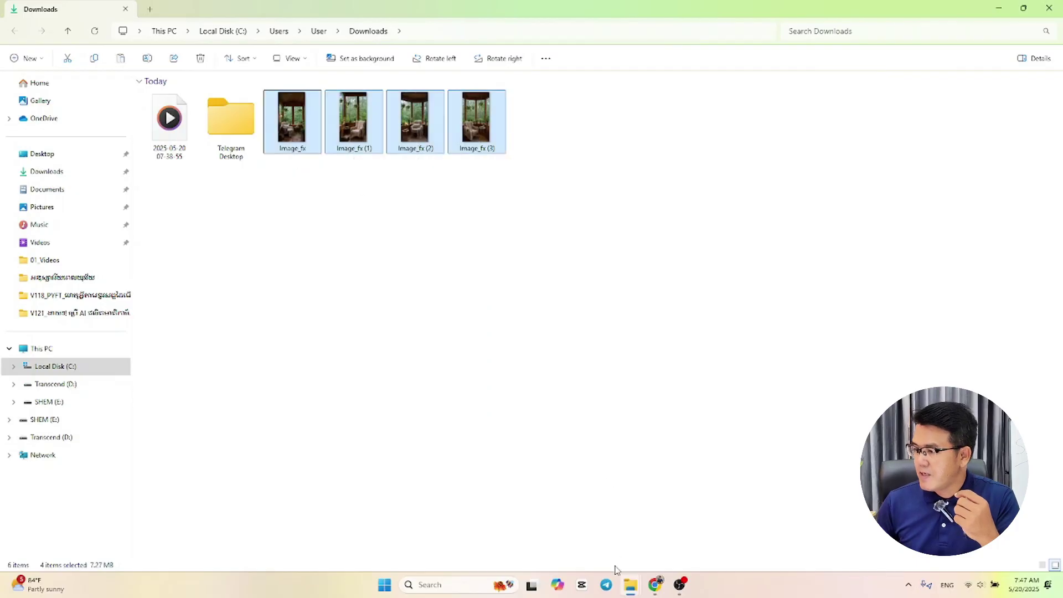
{"action": "mouse_move", "coordinate": [631, 587]}
{"action": "left_click", "coordinate": [551, 541]}
{"action": "right_click", "coordinate": [397, 300]}
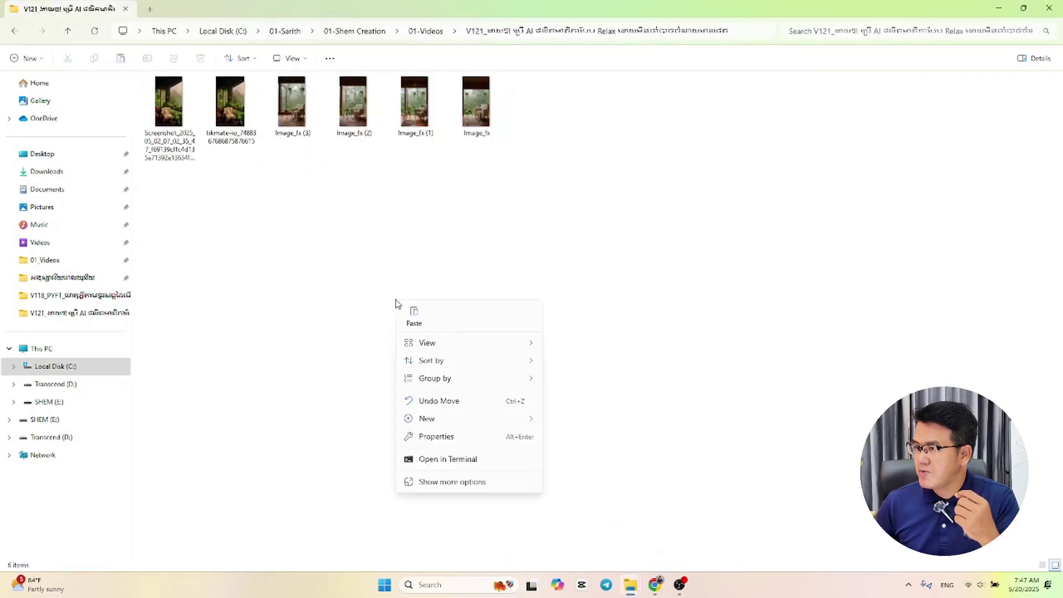
{"action": "left_click", "coordinate": [414, 324]}
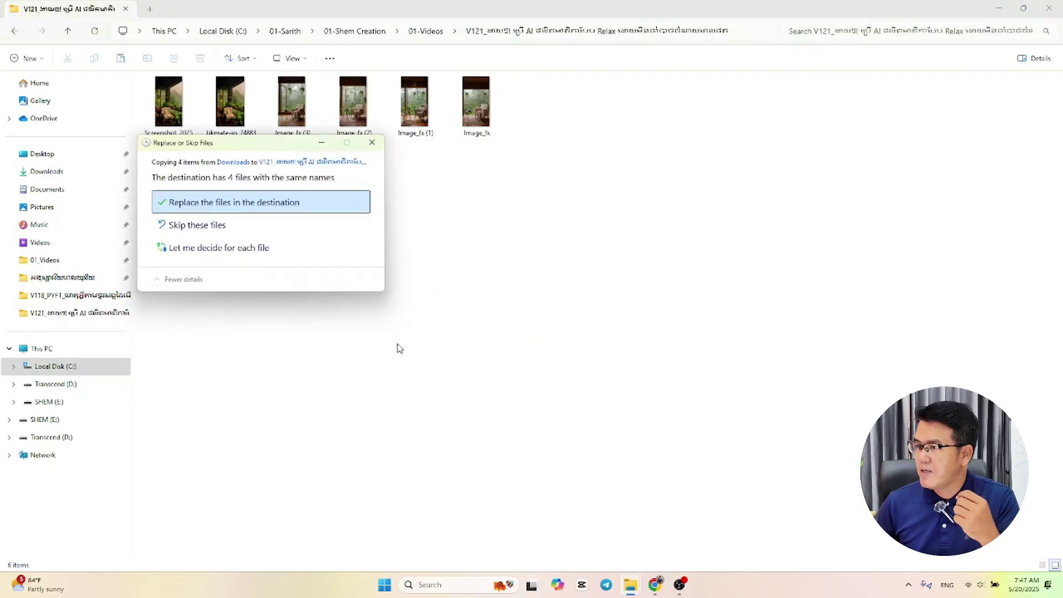
{"action": "left_click", "coordinate": [373, 145]}
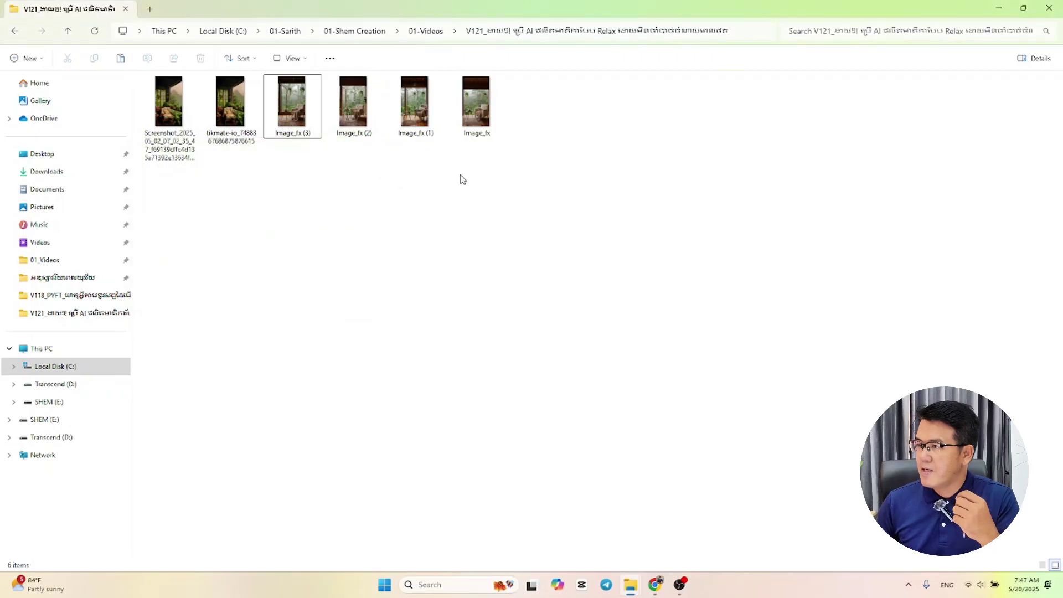
Create a folder named Option 1 in the V121 folder and move the four existing Image_fx pictures into it.
{"action": "right_click", "coordinate": [335, 230]}
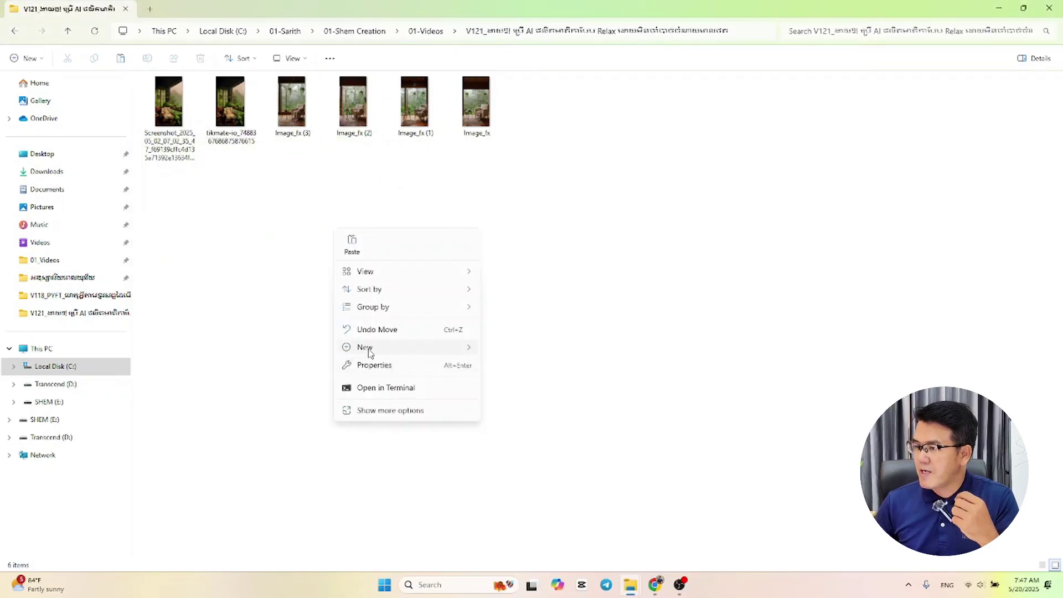
{"action": "mouse_move", "coordinate": [370, 349]}
{"action": "left_click", "coordinate": [513, 98]}
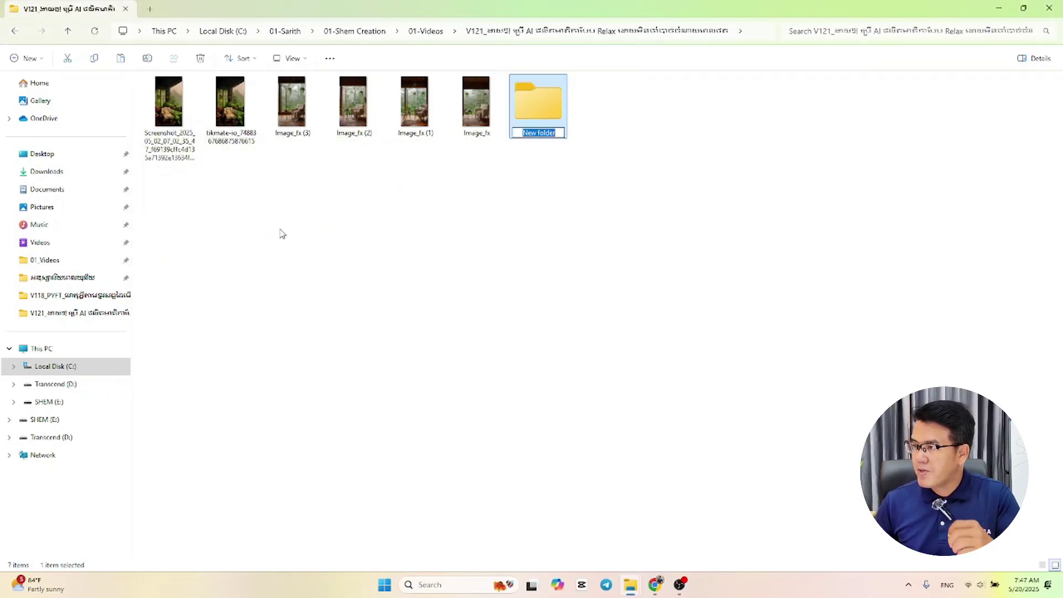
{"action": "type", "text": "Option 1"}
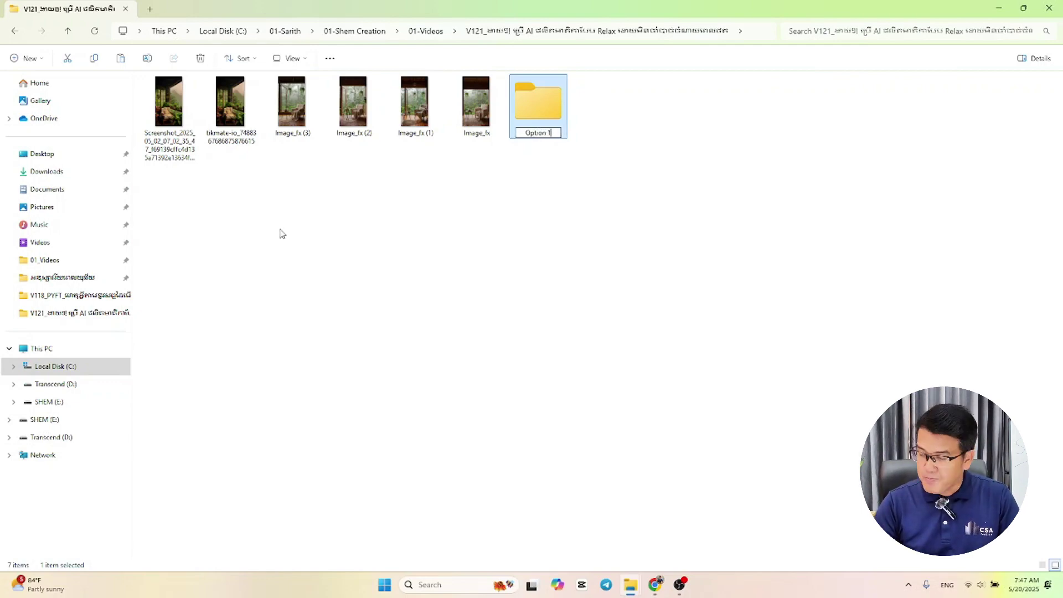
{"action": "key", "text": "Return"}
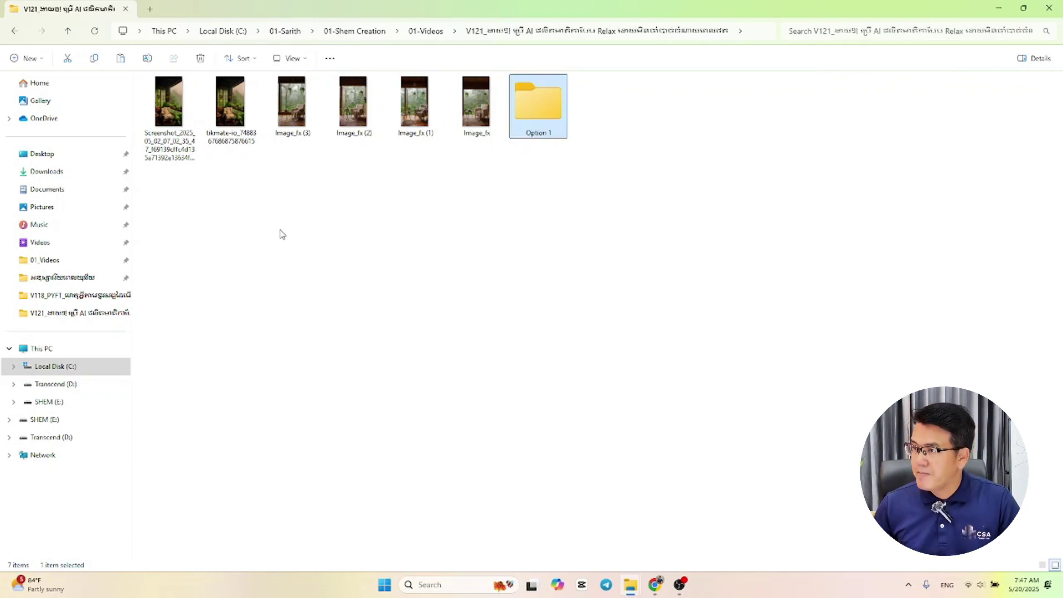
{"action": "left_click_drag", "start_coordinate": [277, 151], "coordinate": [539, 110]}
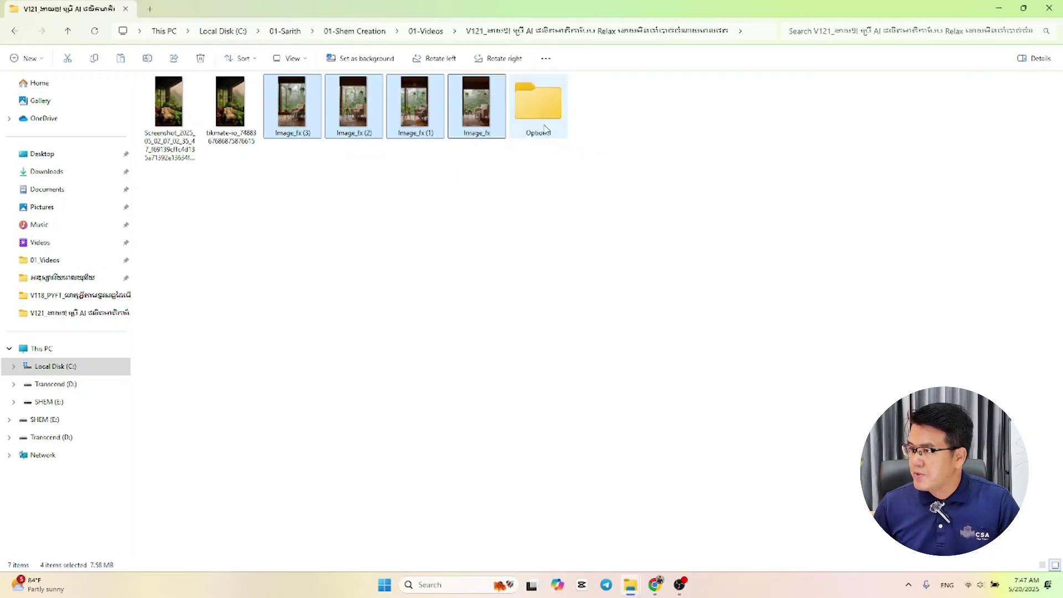
Create a second folder named Option 2 in the V121 folder.
{"action": "right_click", "coordinate": [318, 200]}
{"action": "mouse_move", "coordinate": [438, 316]}
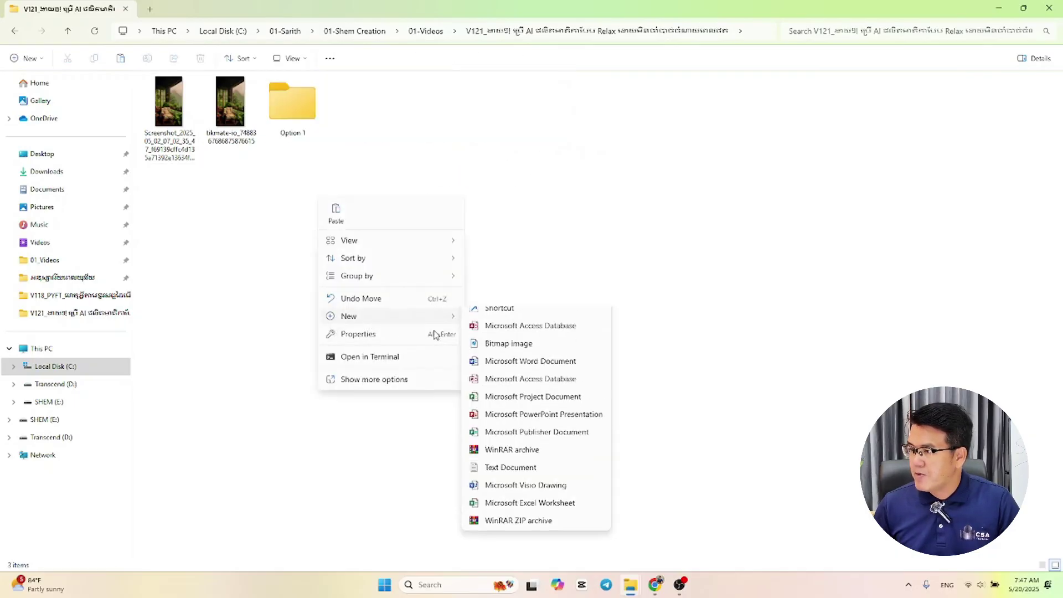
{"action": "left_click", "coordinate": [471, 317]}
{"action": "type", "text": "O"}
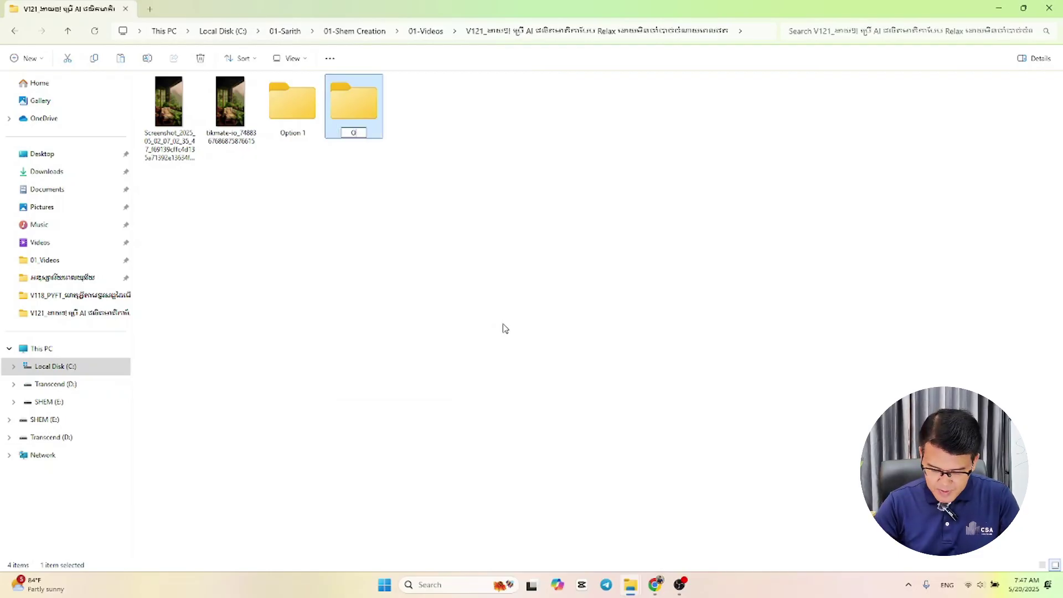
{"action": "type", "text": "ption 2"}
{"action": "key", "text": "Return"}
Paste the four new Image_fx pictures from the Downloads folder into the Option 2 folder.
{"action": "mouse_move", "coordinate": [634, 586]}
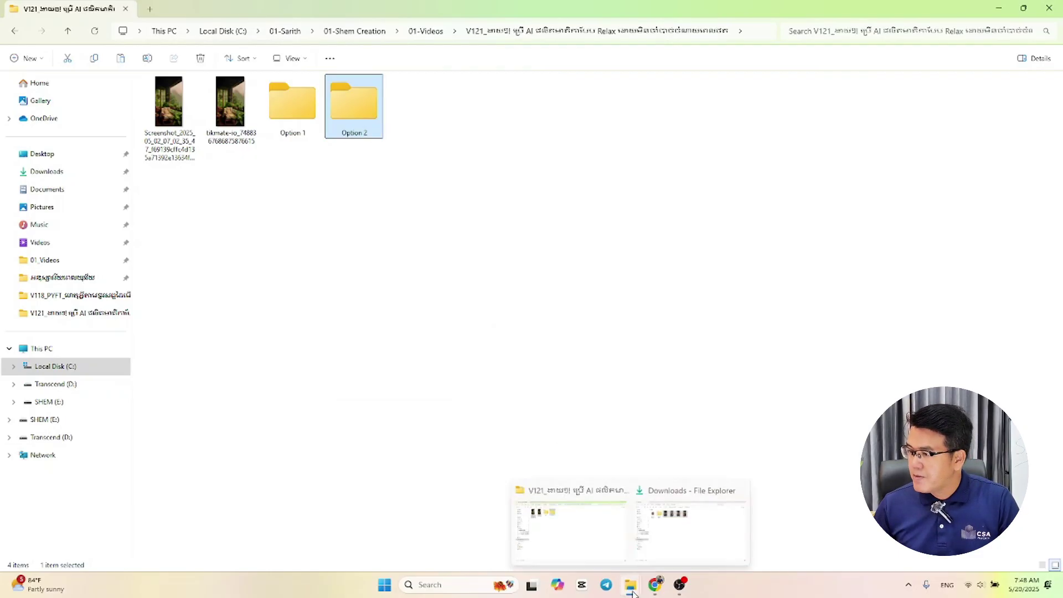
{"action": "left_click", "coordinate": [687, 529]}
{"action": "right_click", "coordinate": [357, 157]}
{"action": "key", "text": "Escape"}
{"action": "key", "text": "alt+Tab"}
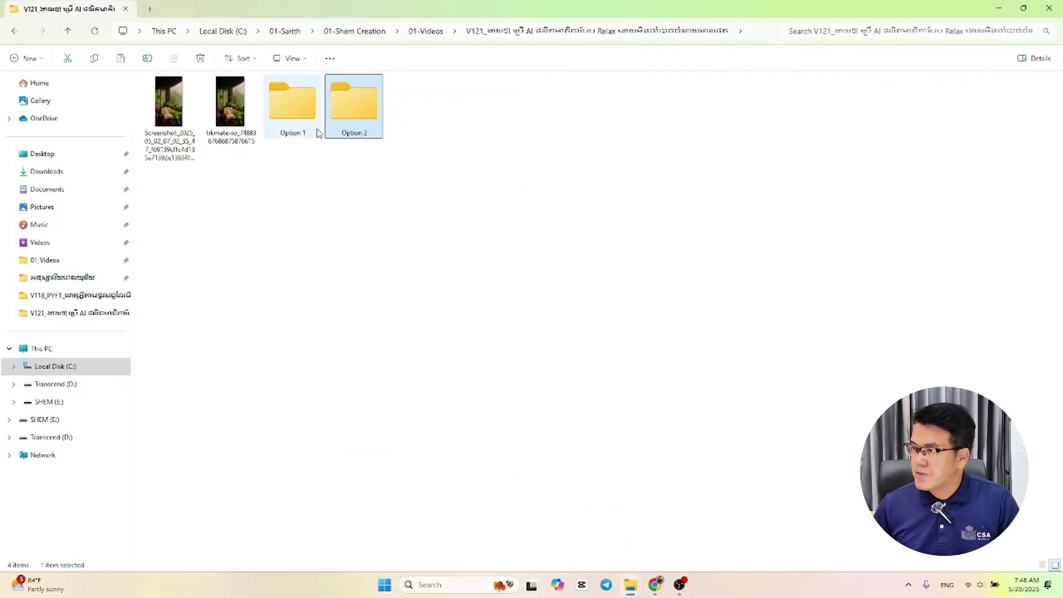
{"action": "double_click", "coordinate": [369, 120]}
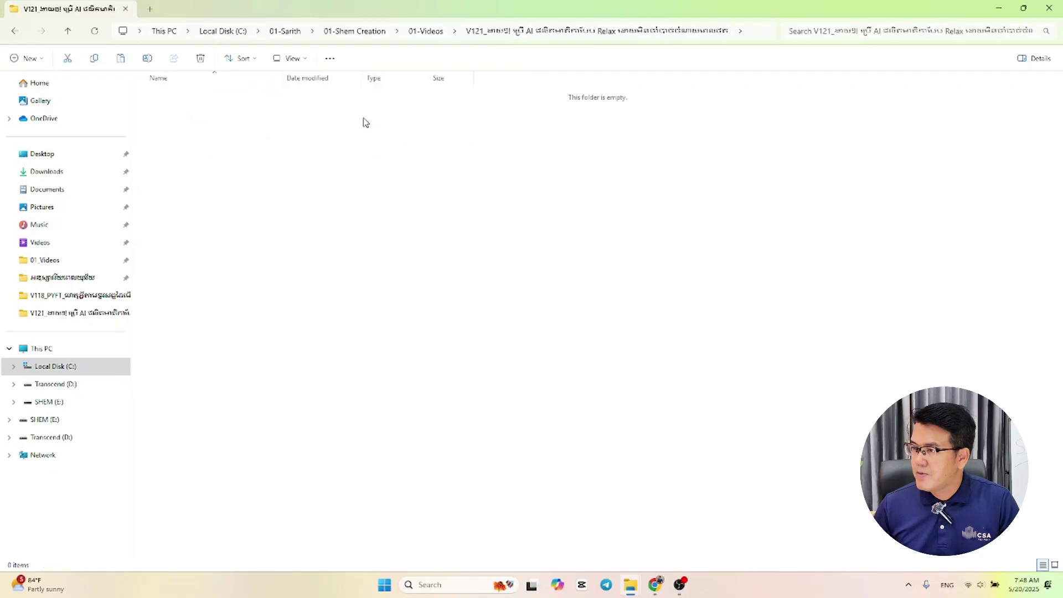
{"action": "right_click", "coordinate": [279, 174]}
{"action": "left_click", "coordinate": [297, 191]}
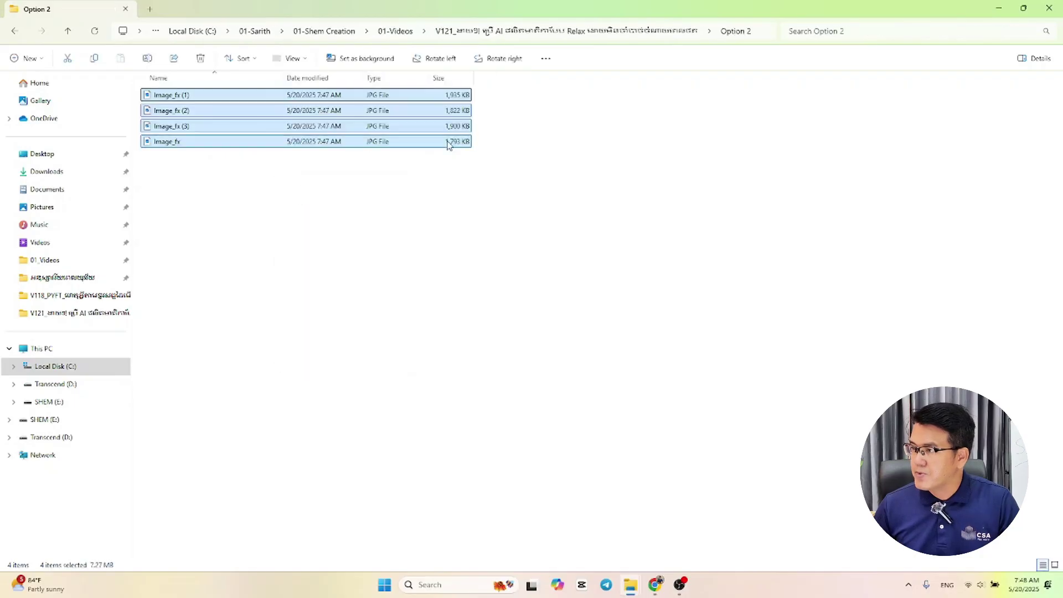
Open the Option 1 folder, examine its four Image_fx pictures one after another at full size, and close the viewer.
{"action": "left_click", "coordinate": [628, 32]}
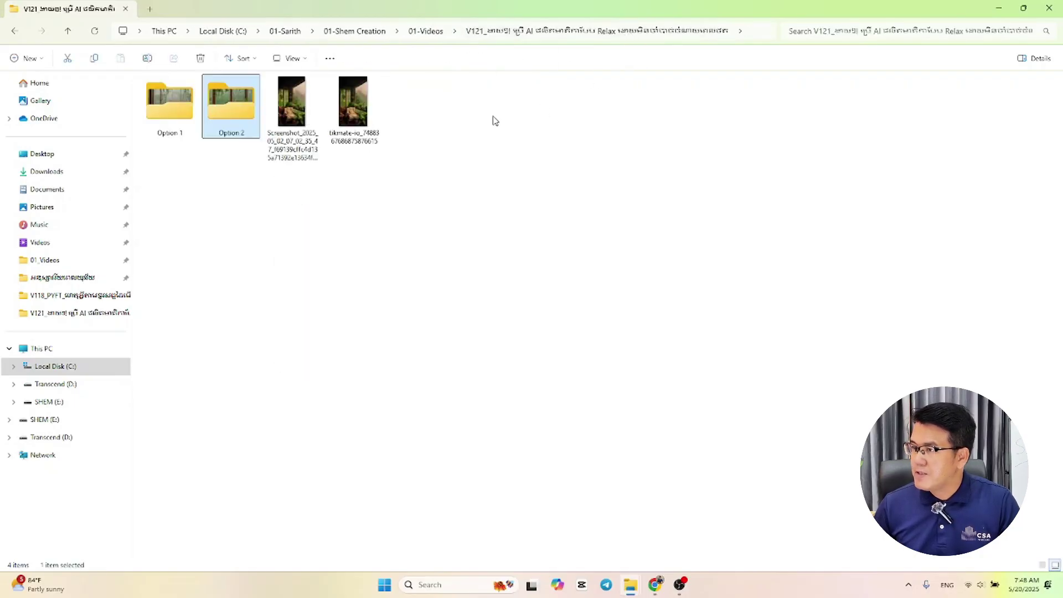
{"action": "double_click", "coordinate": [177, 131]}
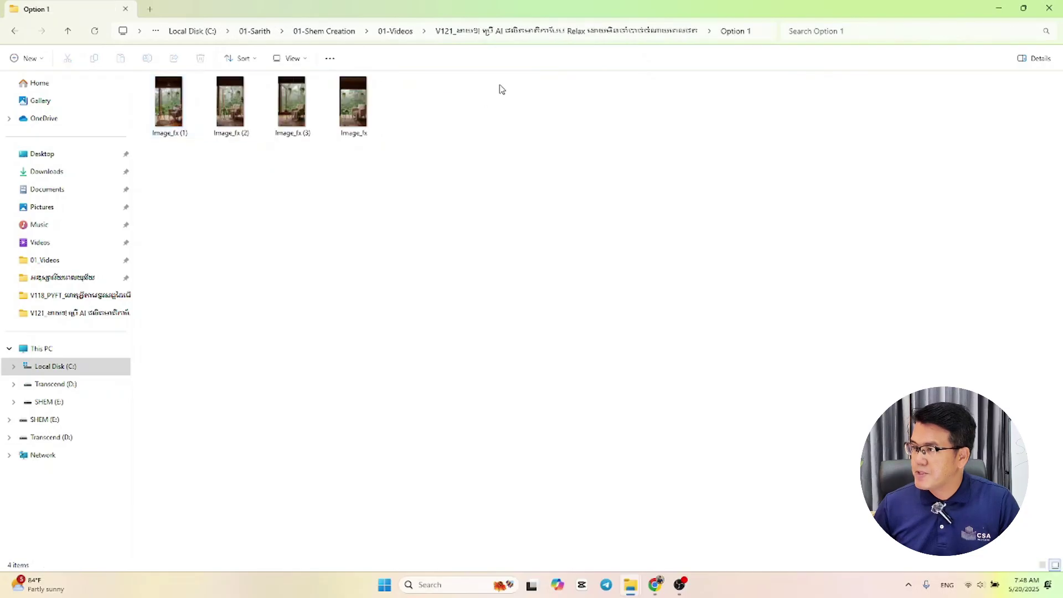
{"action": "left_click", "coordinate": [170, 118]}
{"action": "double_click", "coordinate": [170, 119]}
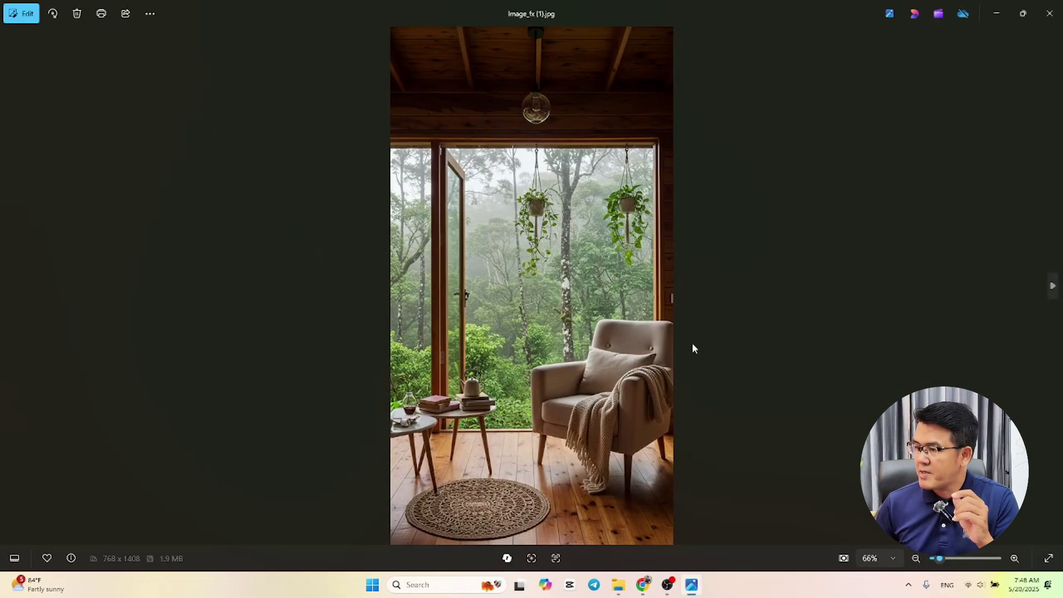
{"action": "left_click", "coordinate": [1054, 286]}
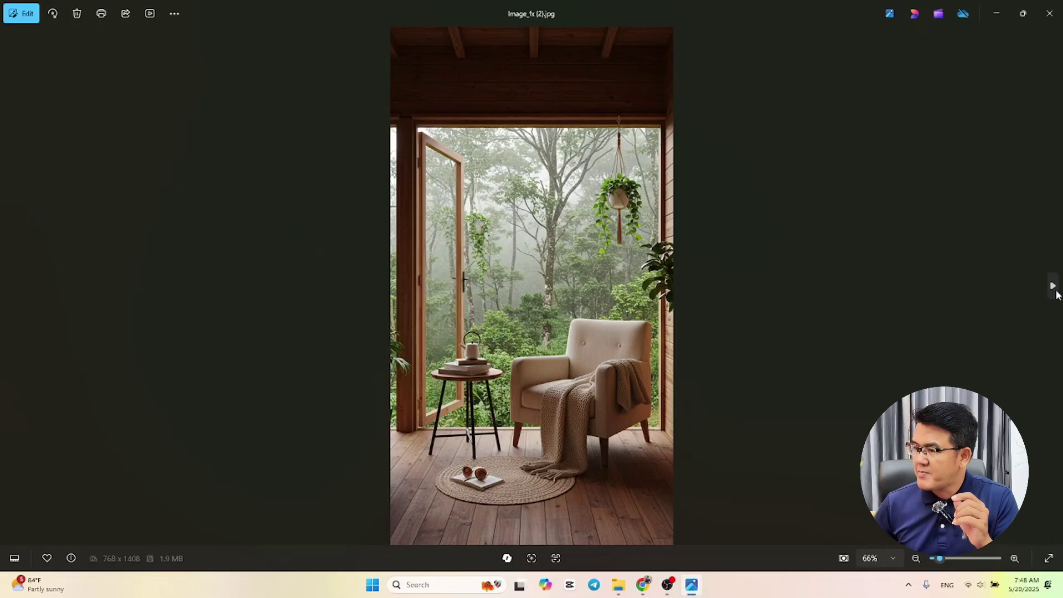
{"action": "left_click", "coordinate": [1057, 293]}
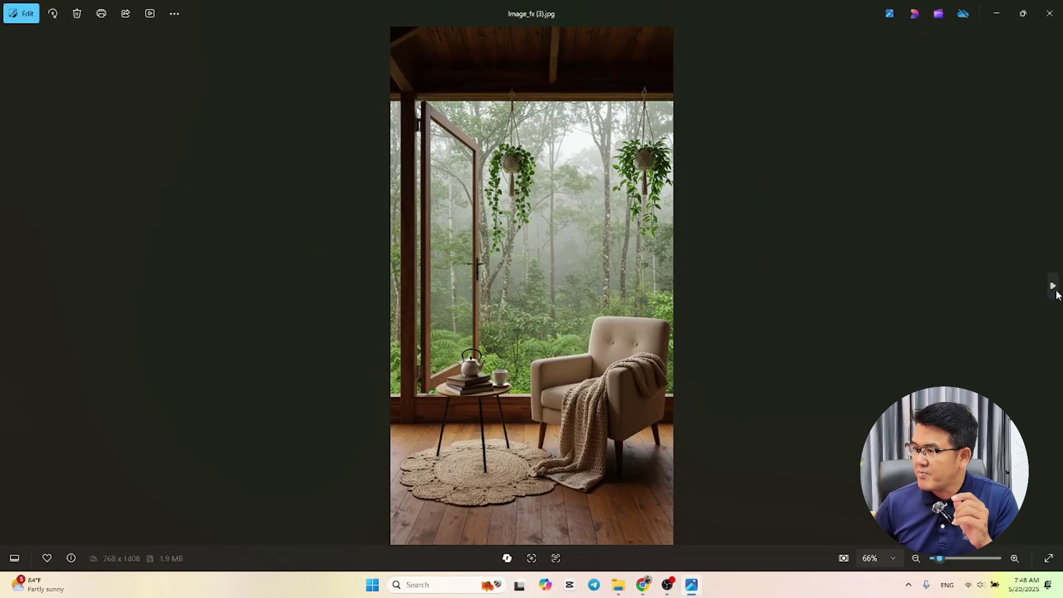
{"action": "left_click", "coordinate": [1054, 287]}
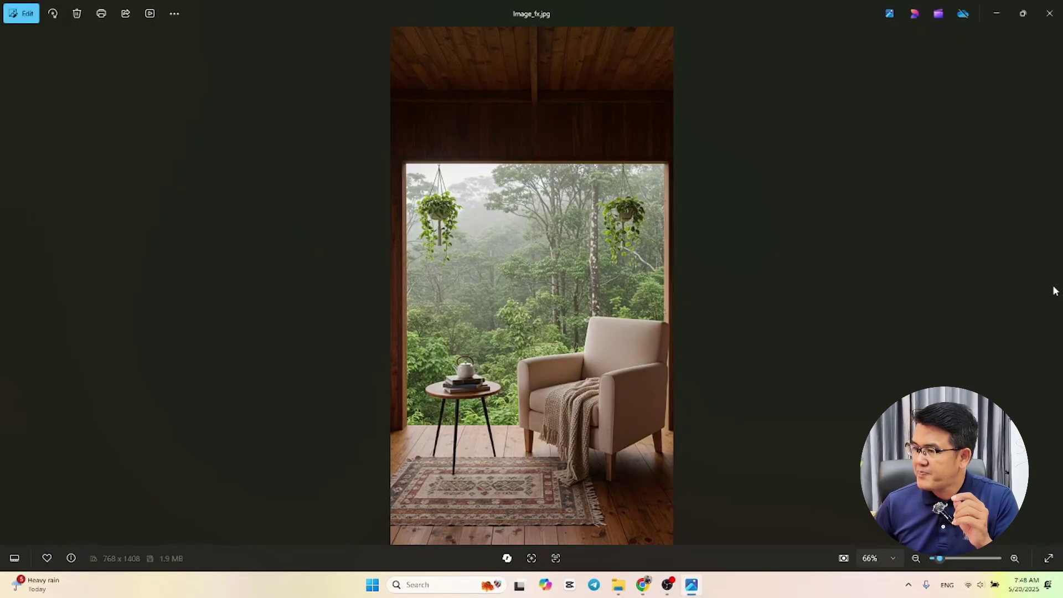
{"action": "left_click", "coordinate": [1050, 14]}
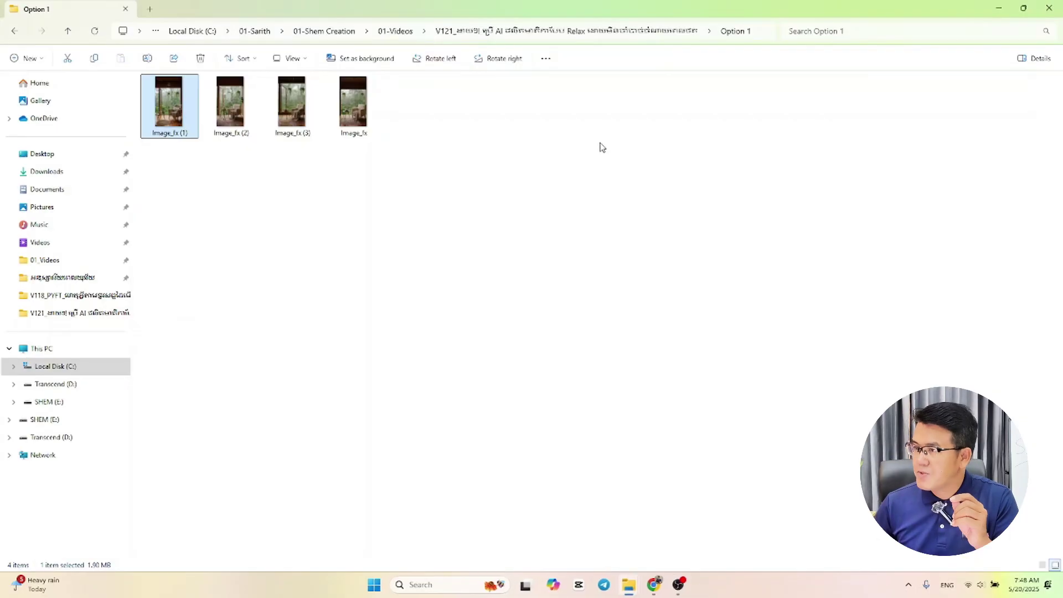
Open the Option 2 folder and examine its pictures Image_fx (1) to Image_fx (3) at full size.
{"action": "left_click", "coordinate": [551, 37]}
{"action": "left_click", "coordinate": [231, 128]}
{"action": "double_click", "coordinate": [231, 128]}
{"action": "double_click", "coordinate": [168, 117]}
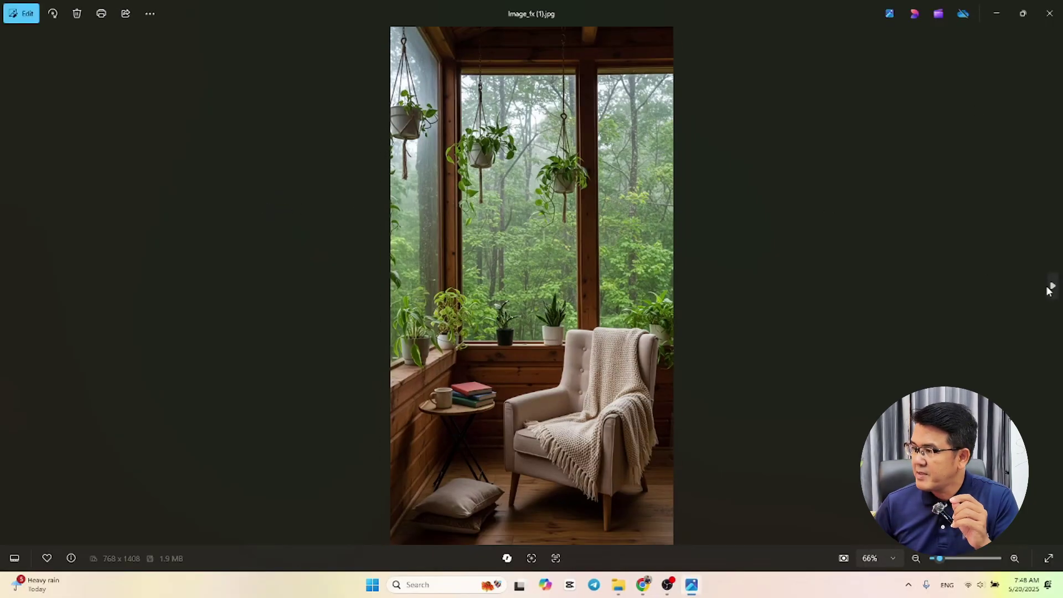
{"action": "left_click", "coordinate": [1054, 287]}
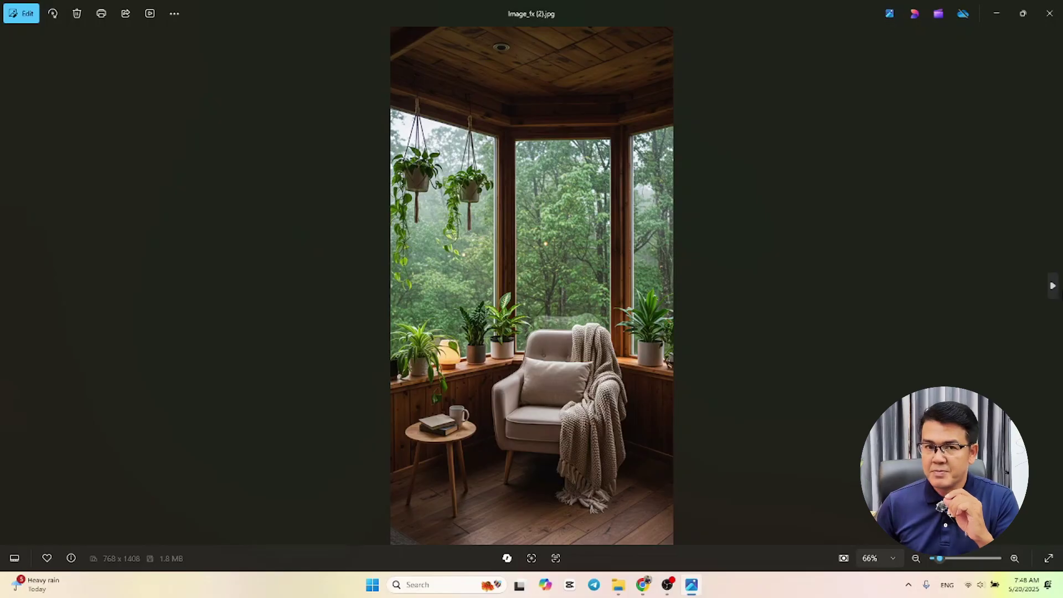
{"action": "left_click", "coordinate": [1054, 287]}
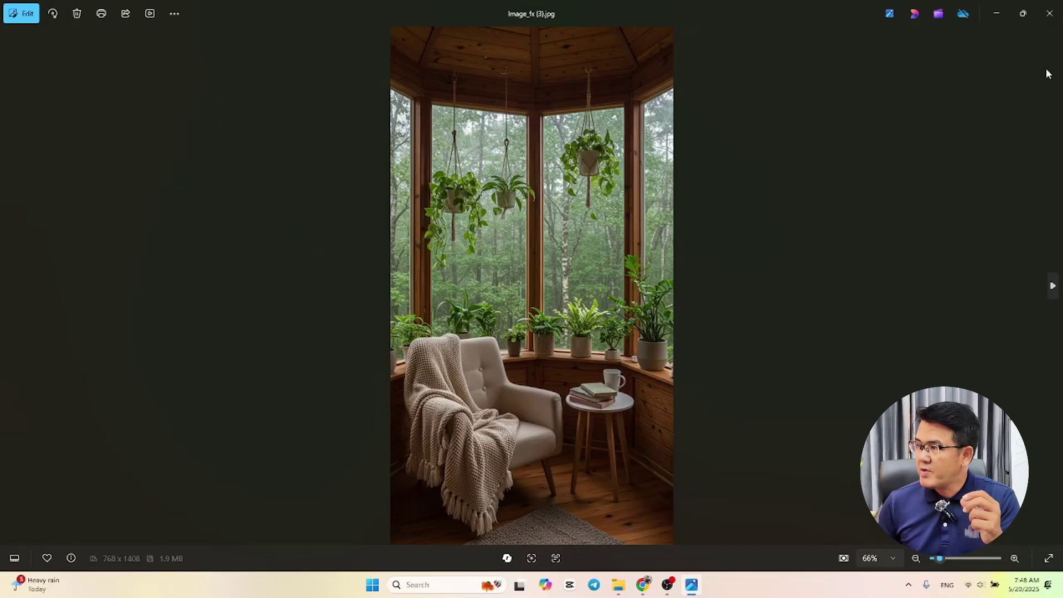
Close the picture viewer, switch to Chrome, and open the bookmarked KLING AI site in a new tab.
{"action": "left_click", "coordinate": [1050, 13]}
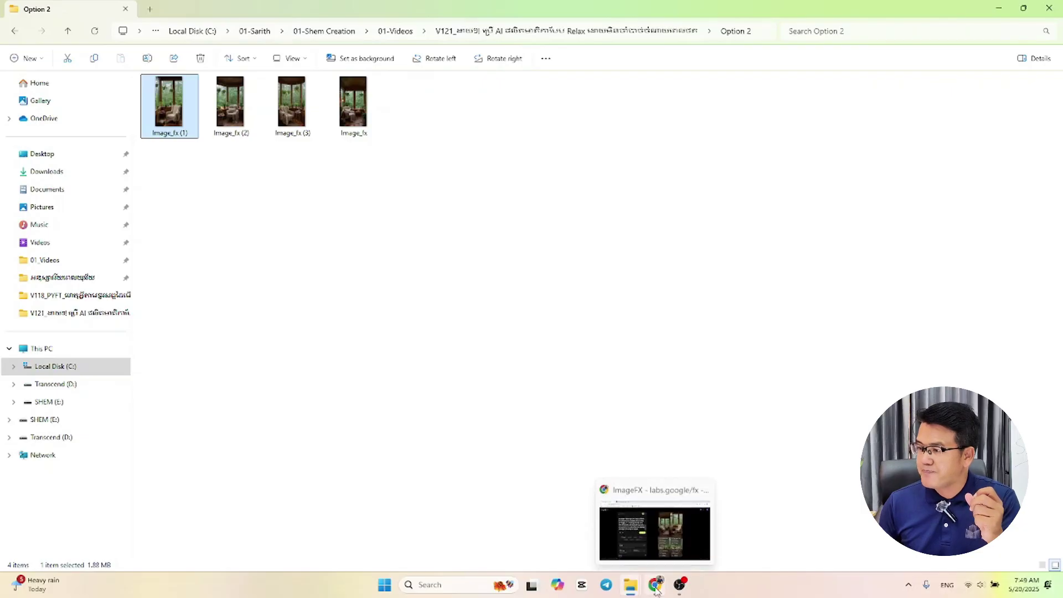
{"action": "left_click", "coordinate": [655, 529]}
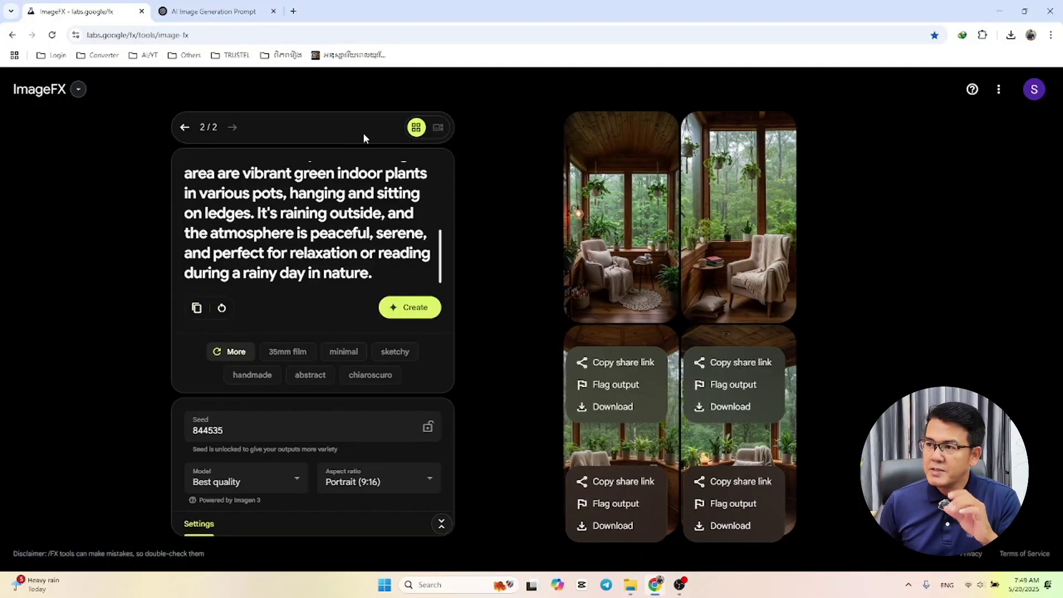
{"action": "left_click", "coordinate": [293, 11]}
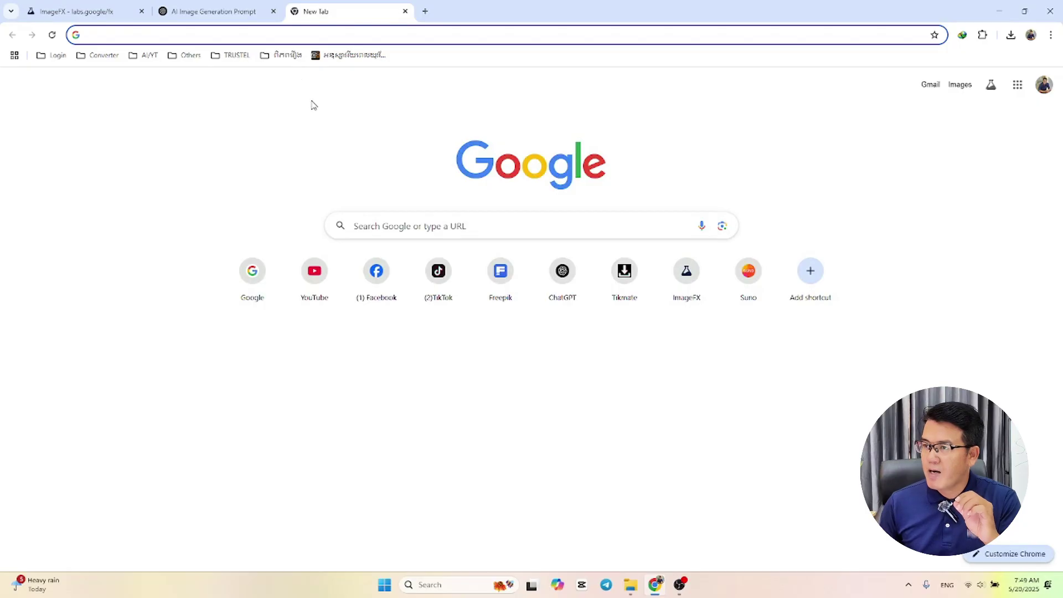
{"action": "left_click", "coordinate": [147, 60]}
{"action": "mouse_move", "coordinate": [185, 160]}
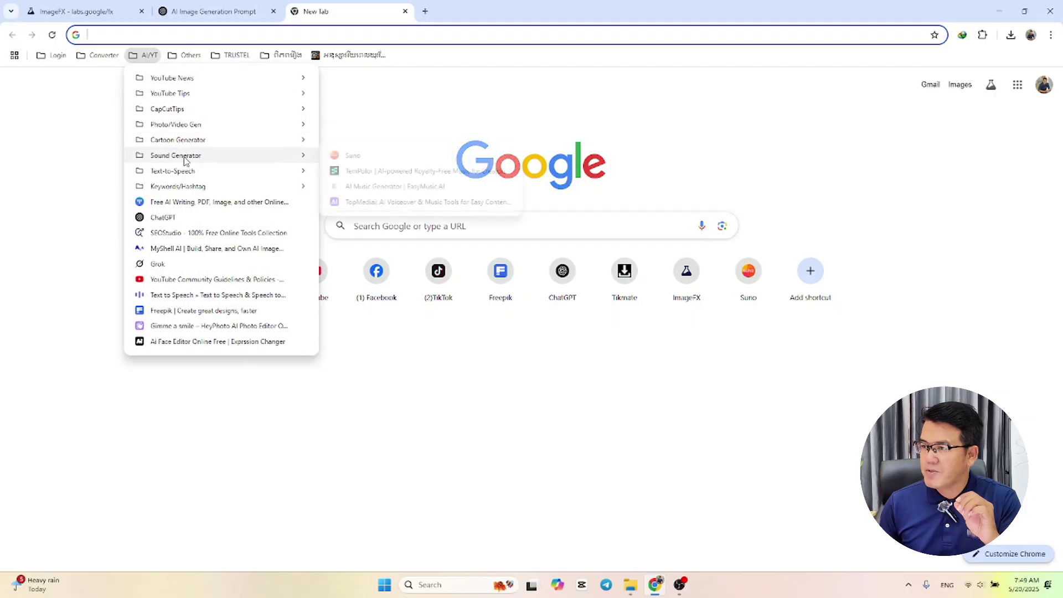
{"action": "mouse_move", "coordinate": [225, 125]}
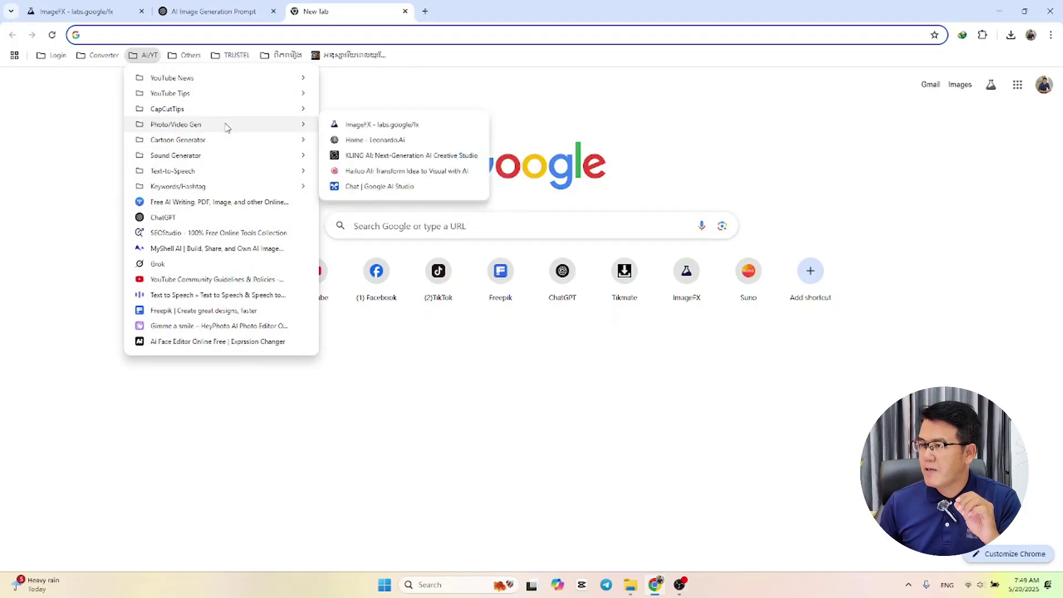
{"action": "left_click", "coordinate": [371, 156]}
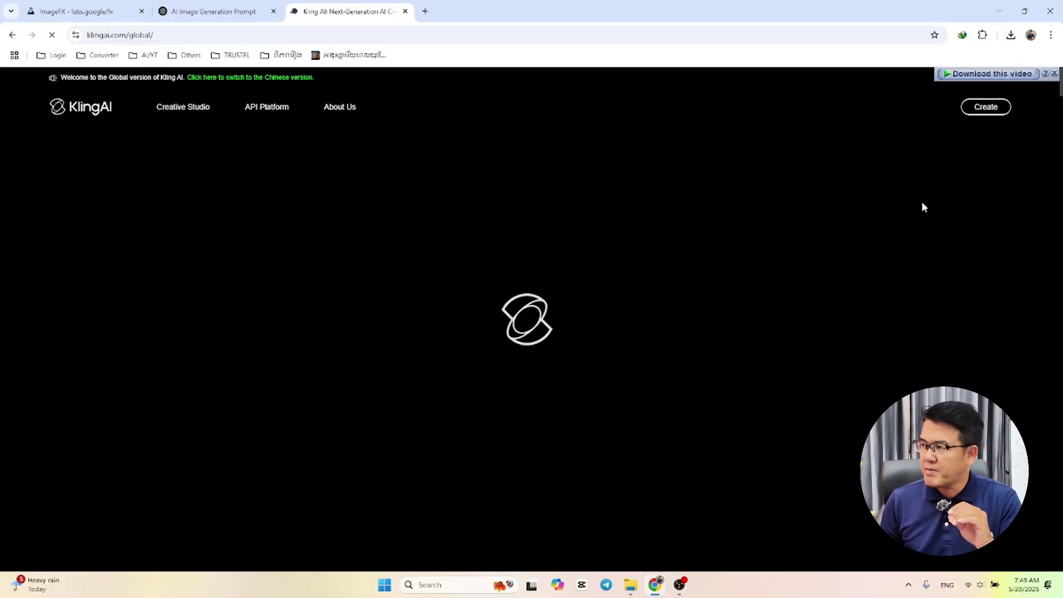
Enter Kling AI's image-to-video generation and load Image_fx (1) from the Option 2 folder as the start frame.
{"action": "left_click", "coordinate": [986, 107]}
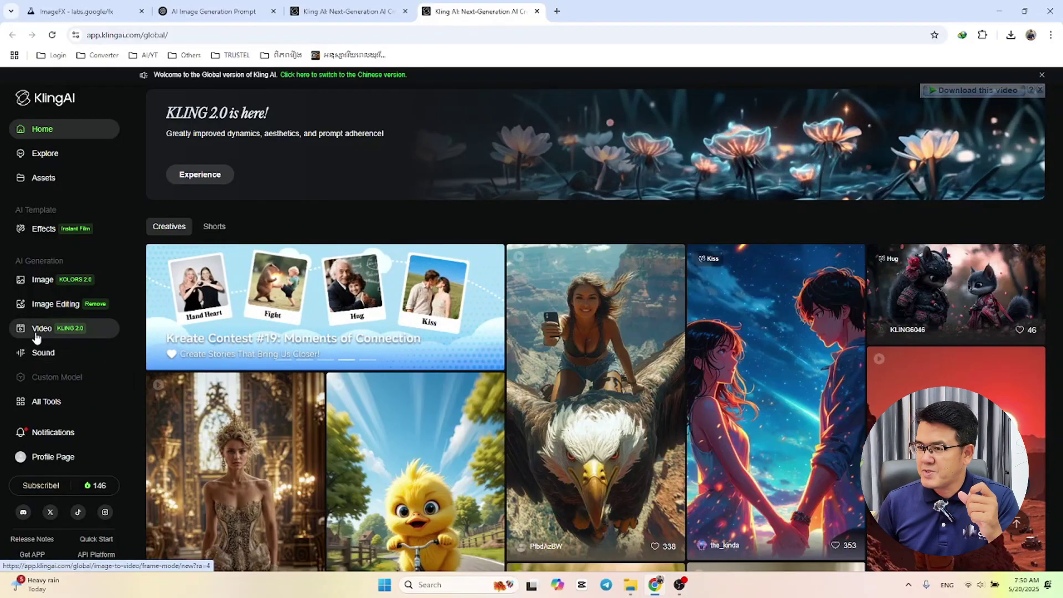
{"action": "left_click", "coordinate": [78, 331]}
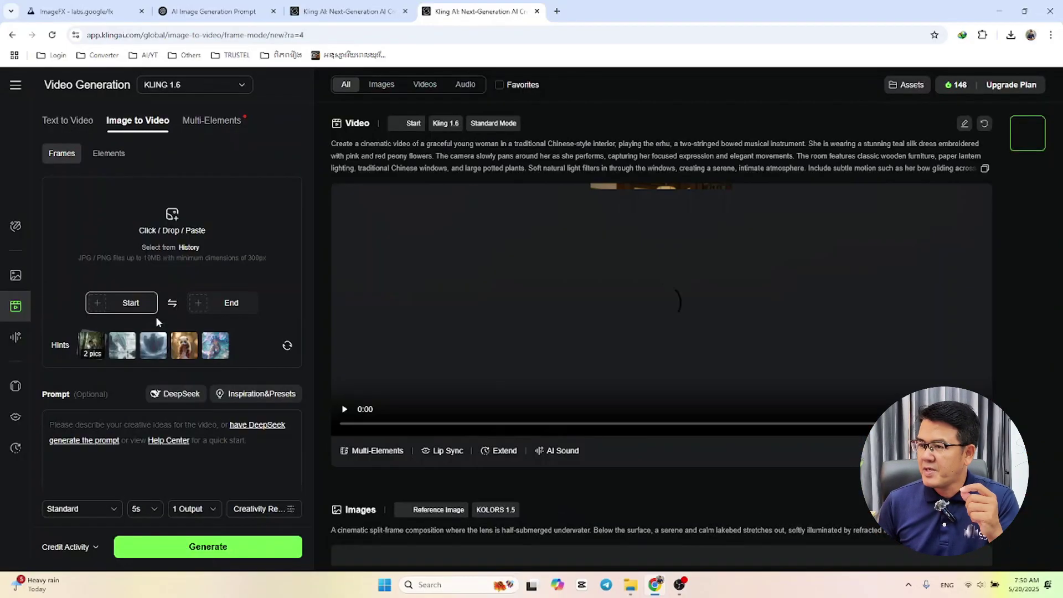
{"action": "left_click", "coordinate": [173, 232]}
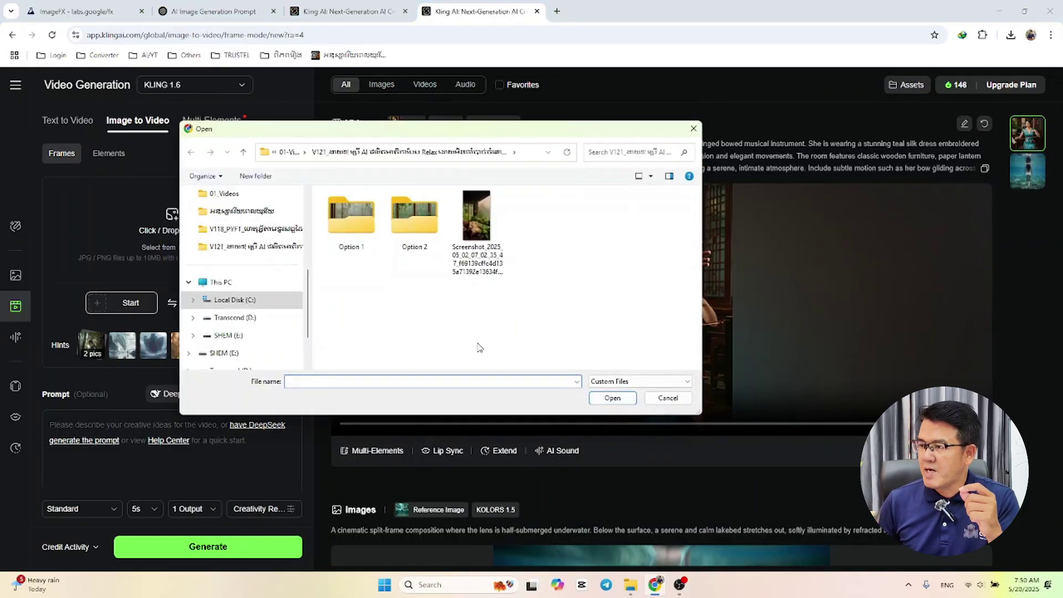
{"action": "double_click", "coordinate": [418, 222]}
{"action": "double_click", "coordinate": [356, 227]}
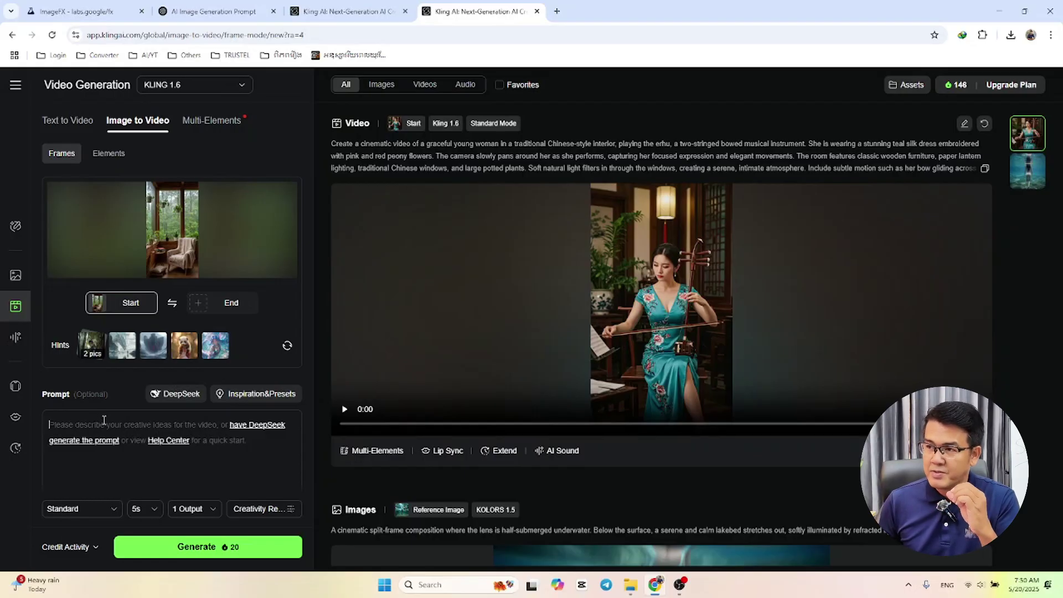
Switch to the ChatGPT conversation and attach Image_fx (1) from the Option 2 folder to a new message.
{"action": "left_click", "coordinate": [193, 12]}
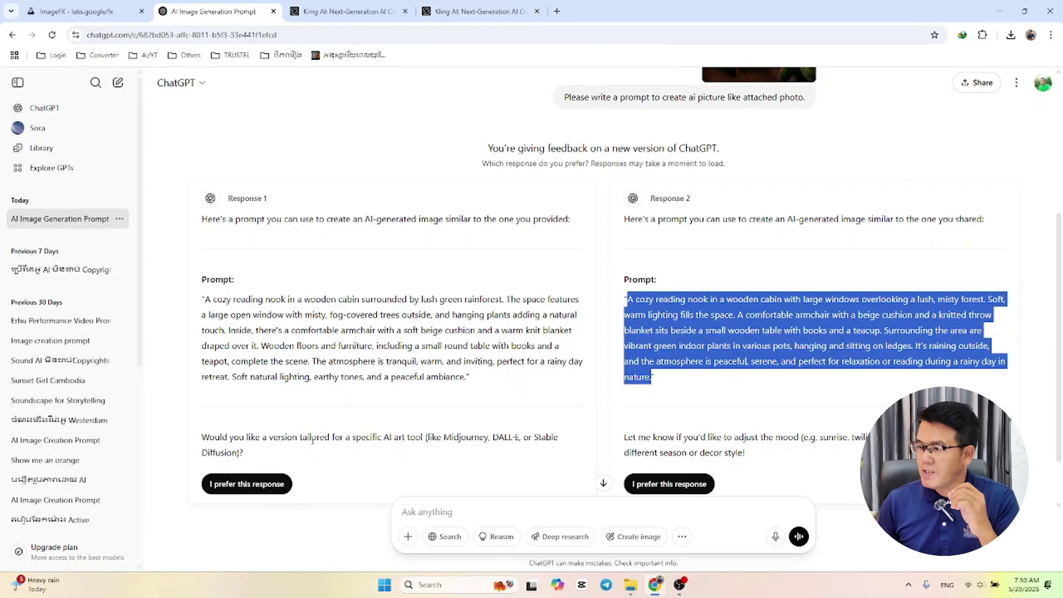
{"action": "left_click", "coordinate": [409, 536]}
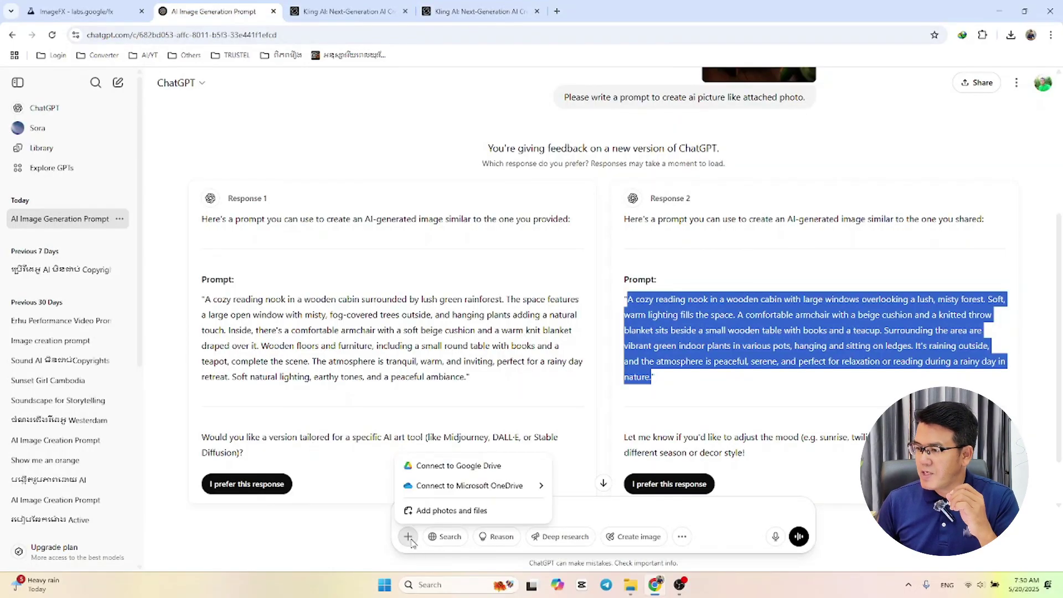
{"action": "left_click", "coordinate": [433, 515]}
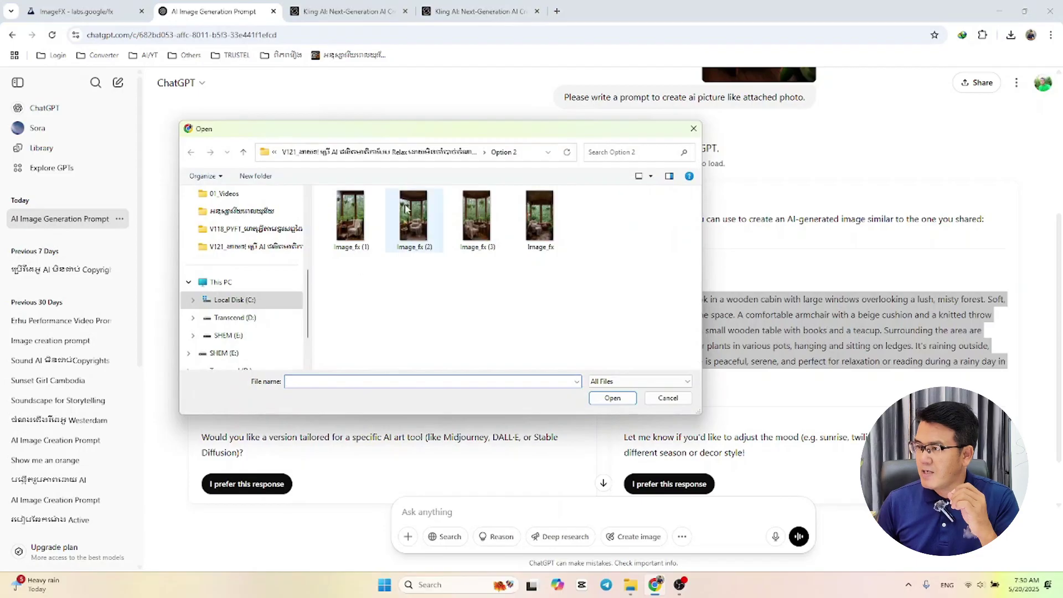
{"action": "double_click", "coordinate": [363, 246]}
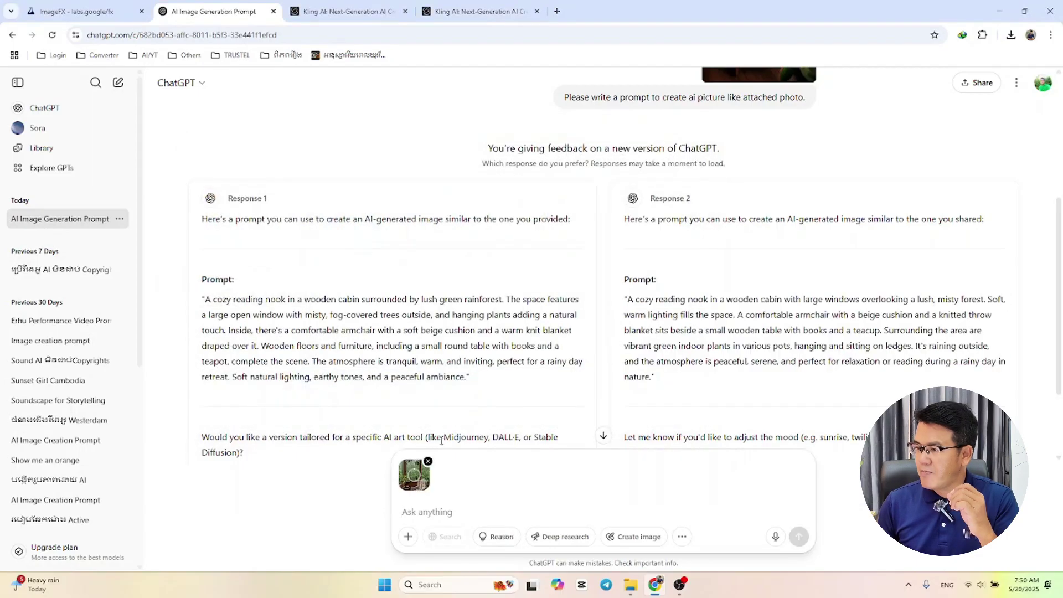
Write the request "Please write a prompt to create ai video of attached photo." in the ChatGPT message.
{"action": "type", "text": "Please write a promp"}
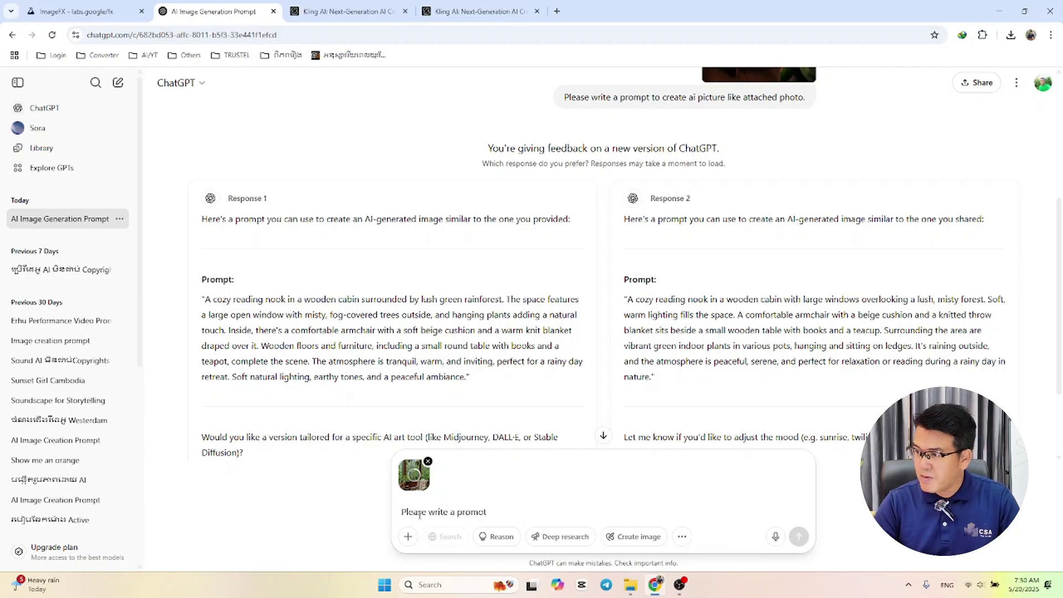
{"action": "key", "text": "BackSpace"}
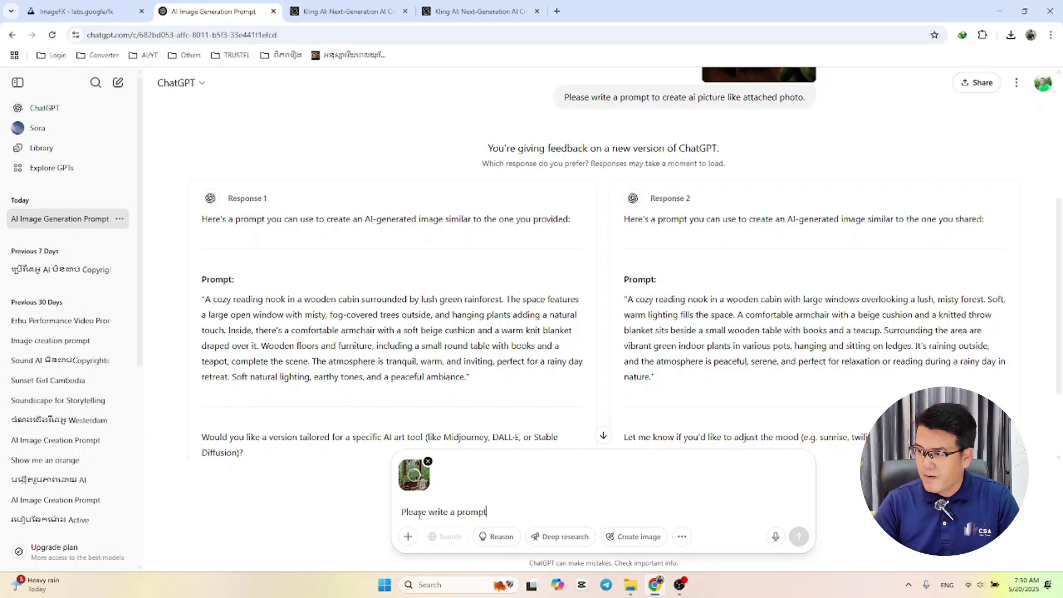
{"action": "type", "text": "t to"}
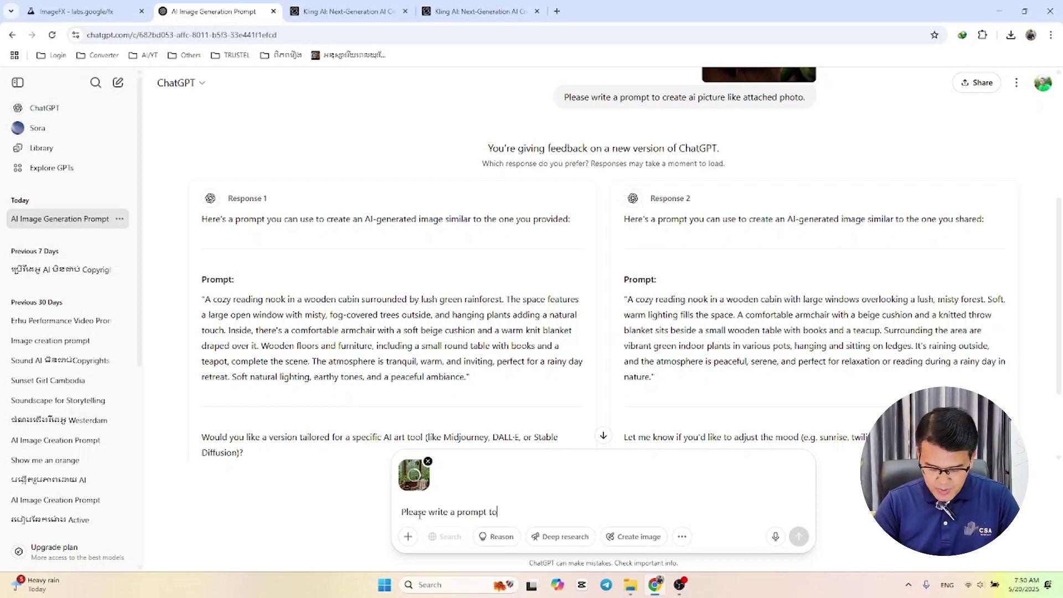
{"action": "type", "text": " create"}
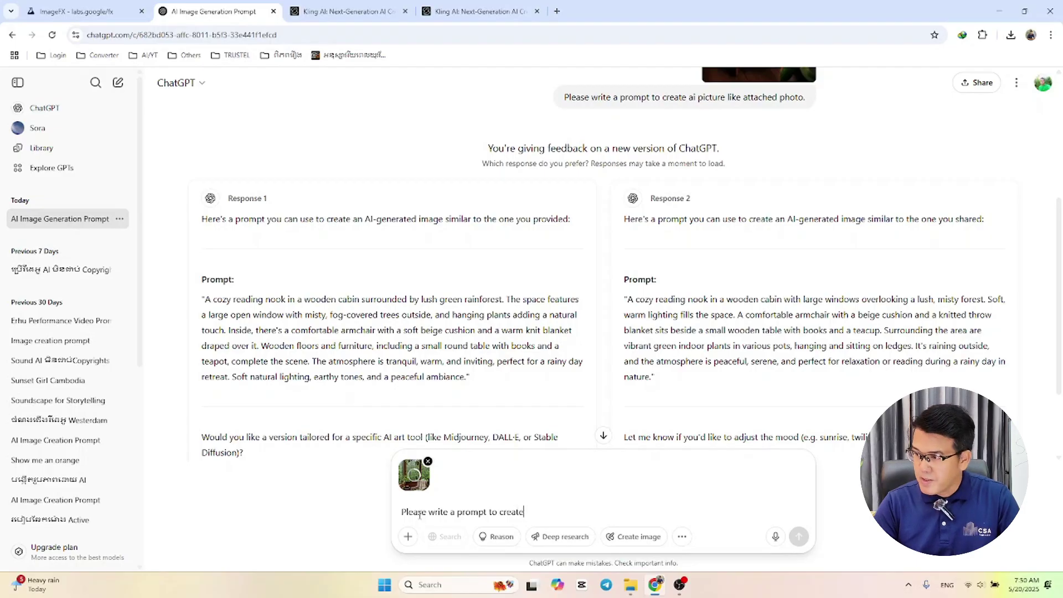
{"action": "type", "text": " ai video"}
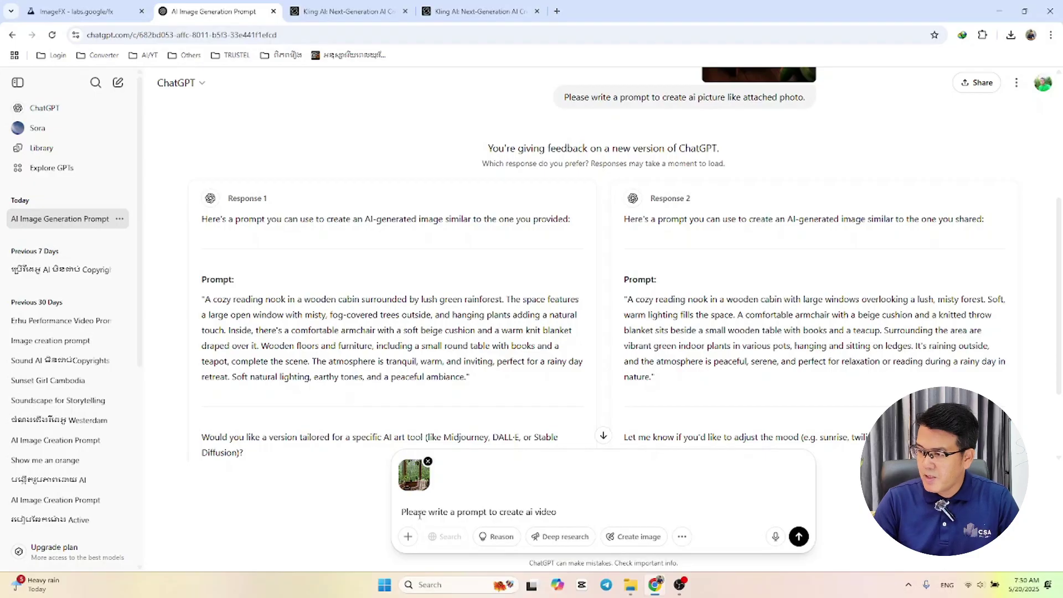
{"action": "type", "text": " of"}
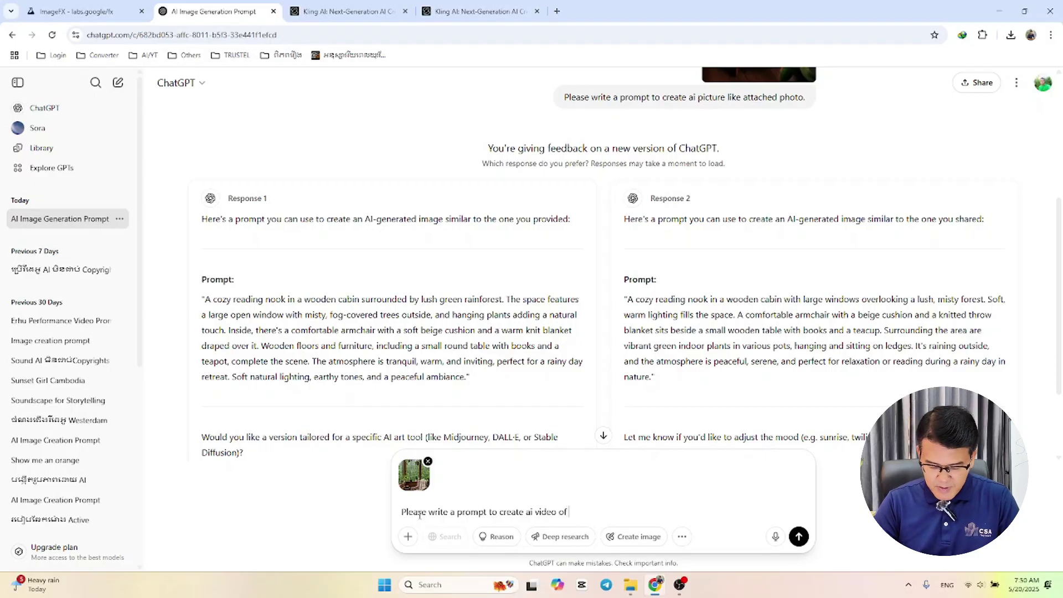
{"action": "type", "text": " attached "}
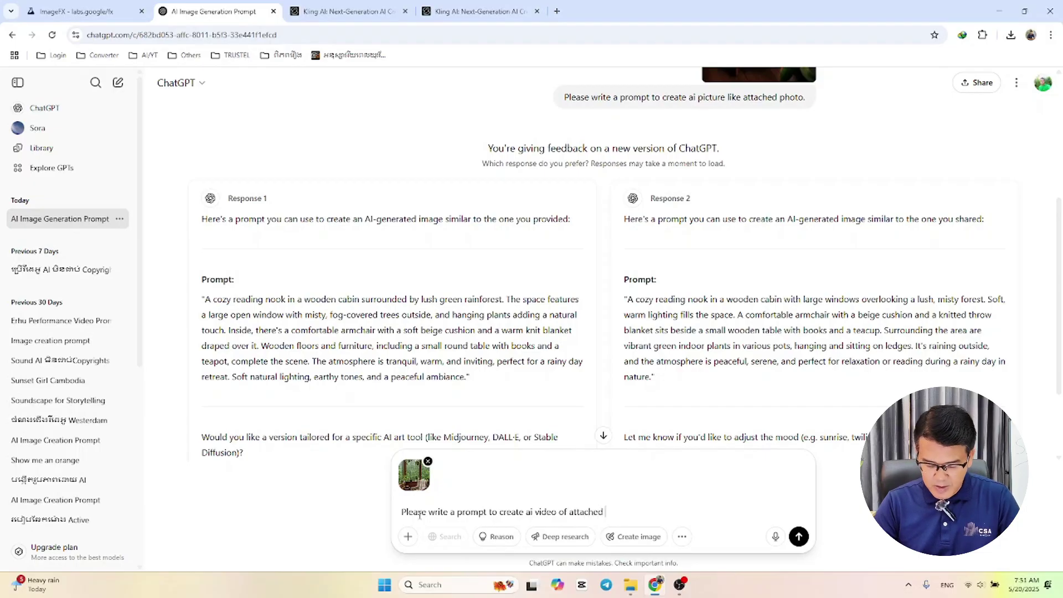
{"action": "type", "text": "photo."}
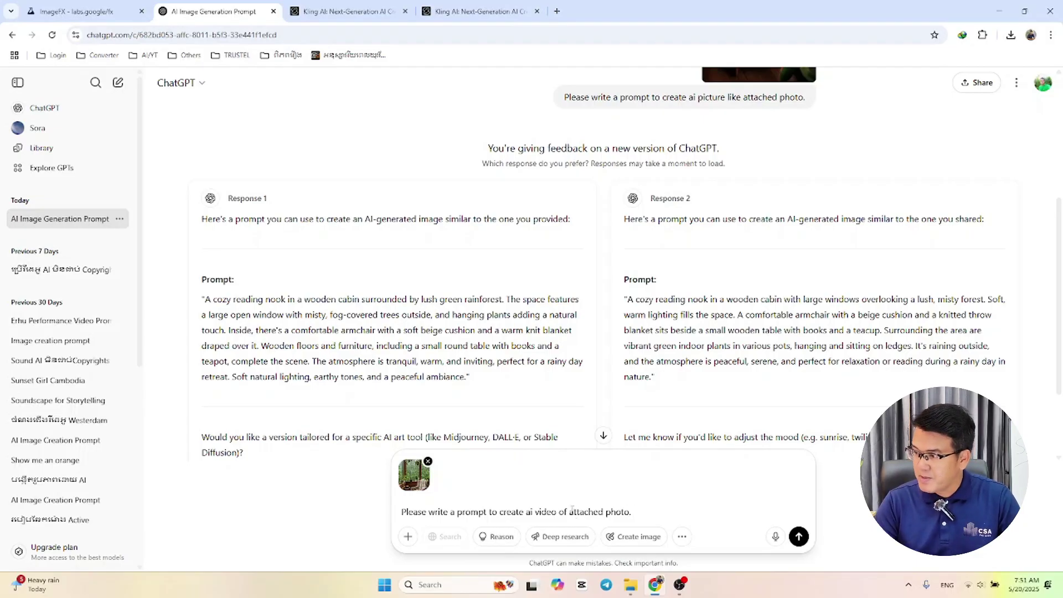
Add "A prompt shall have any description about raining outdoor." to the message and send it.
{"action": "type", "text": "A p"}
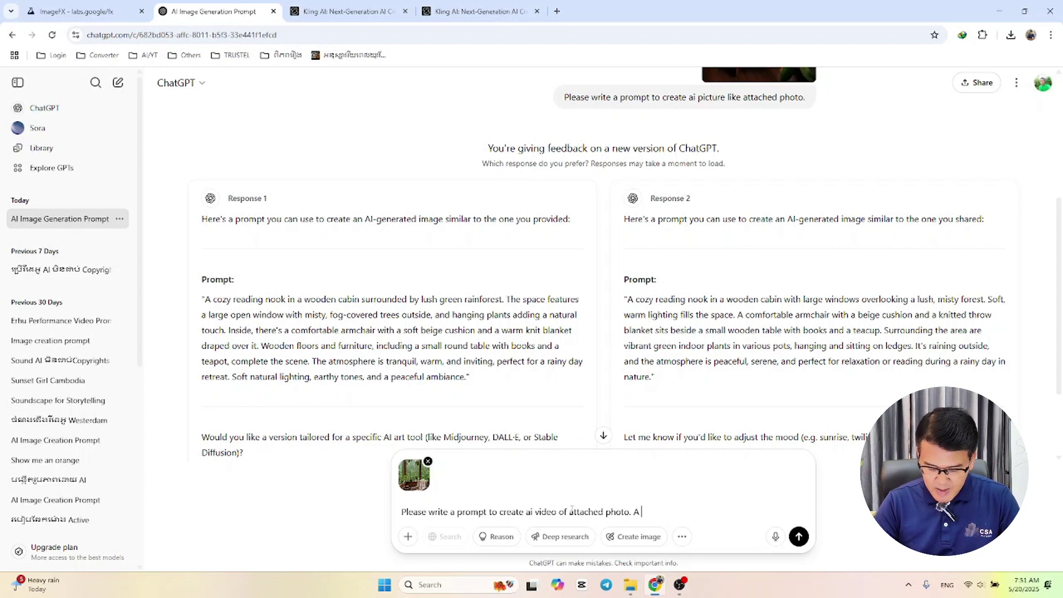
{"action": "type", "text": "ro"}
{"action": "type", "text": "mpt"}
{"action": "type", "text": " sha"}
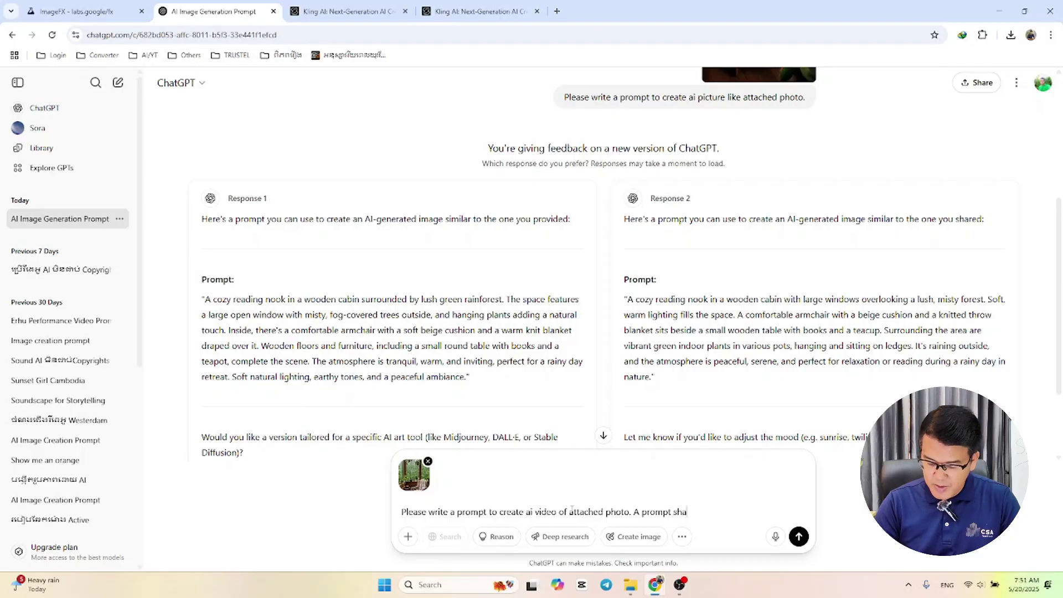
{"action": "type", "text": "ll have"}
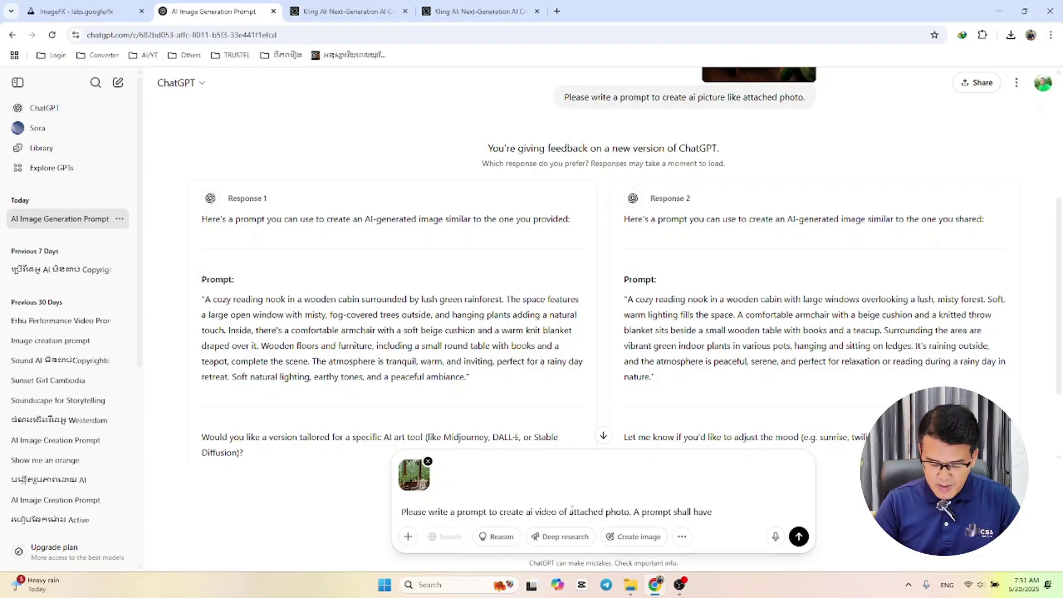
{"action": "type", "text": " any descrip"}
{"action": "key", "text": "BackSpace"}
{"action": "type", "text": "pt"}
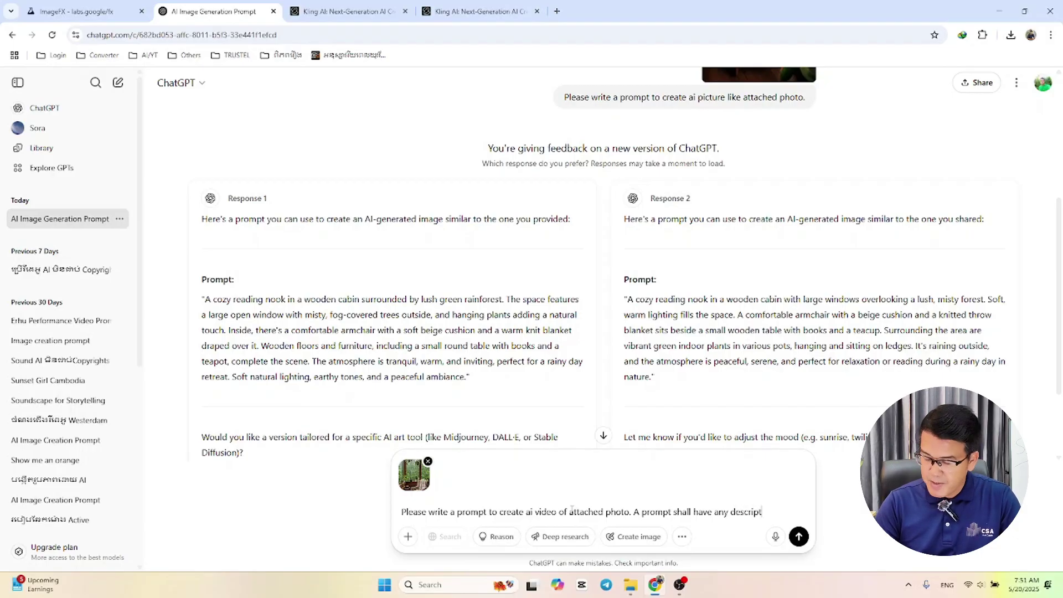
{"action": "type", "text": "ion about "}
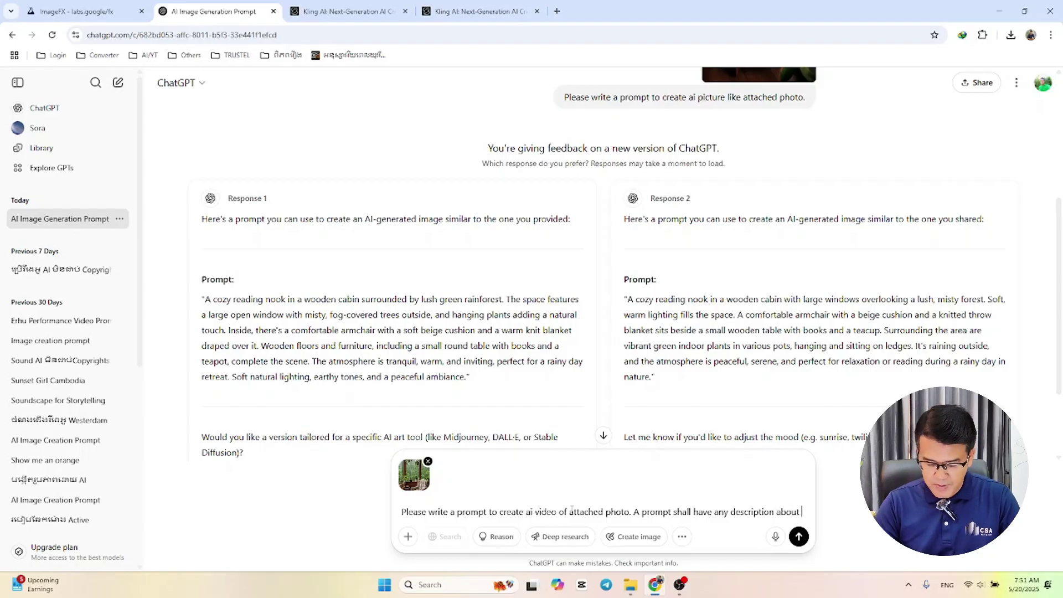
{"action": "type", "text": "raining "}
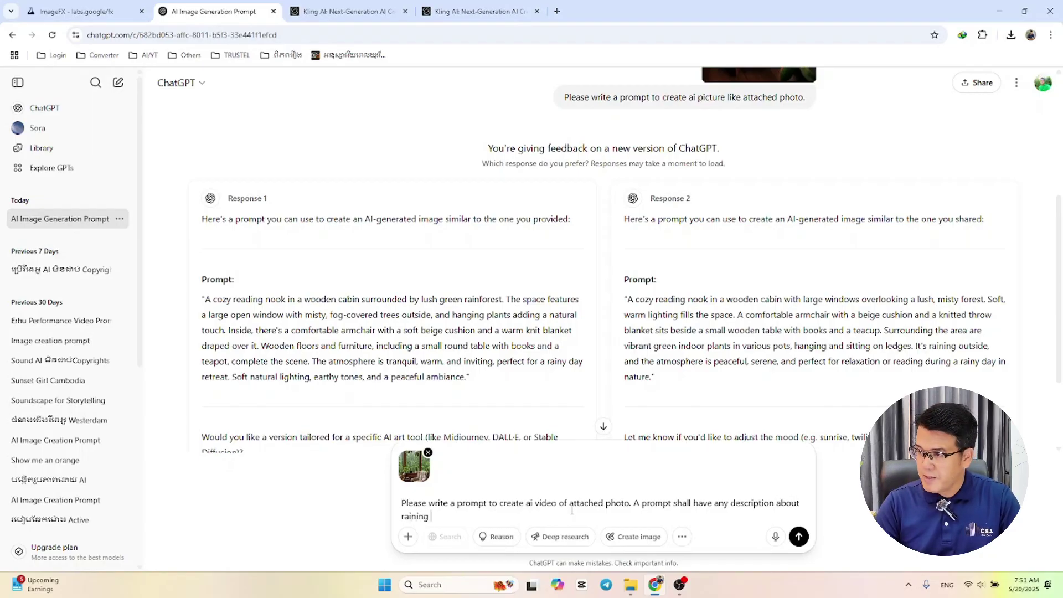
{"action": "type", "text": "outdoor."}
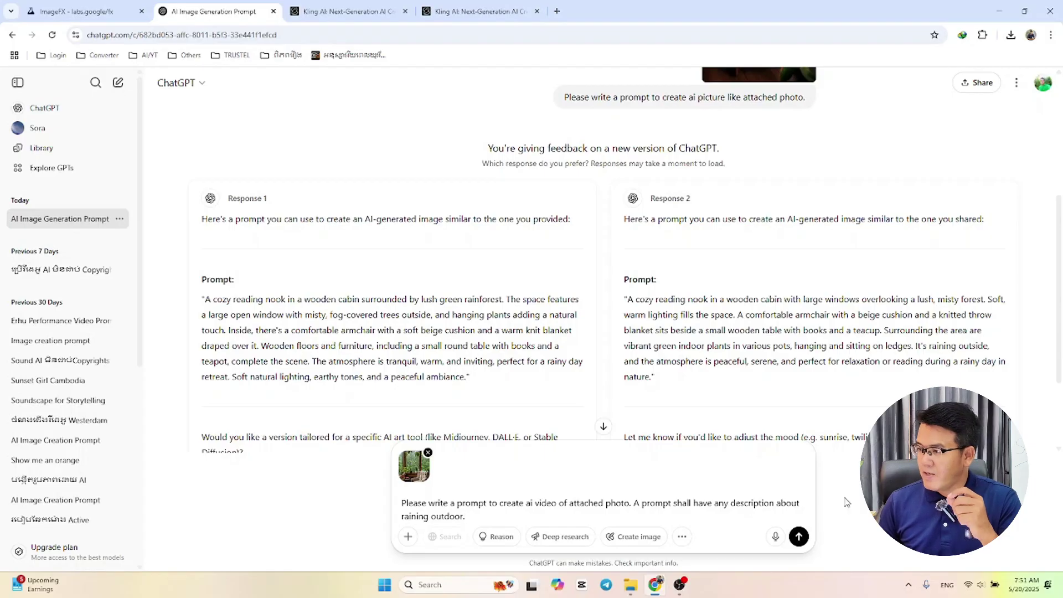
{"action": "left_click", "coordinate": [799, 537]}
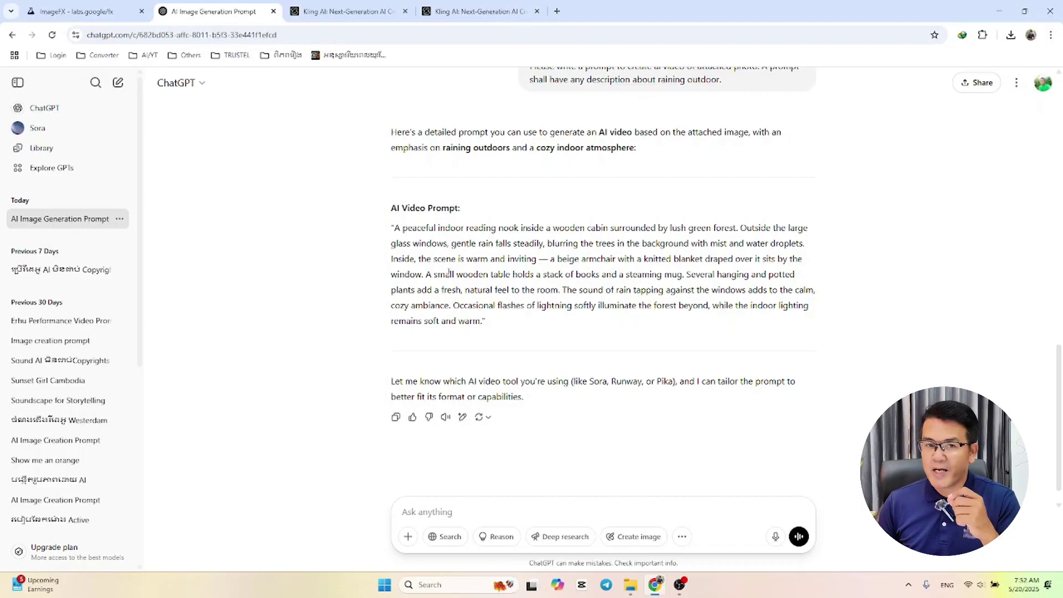
Copy the full AI video prompt text from ChatGPT's reply and paste it into Kling AI's video prompt.
{"action": "left_click_drag", "start_coordinate": [395, 228], "coordinate": [483, 319]}
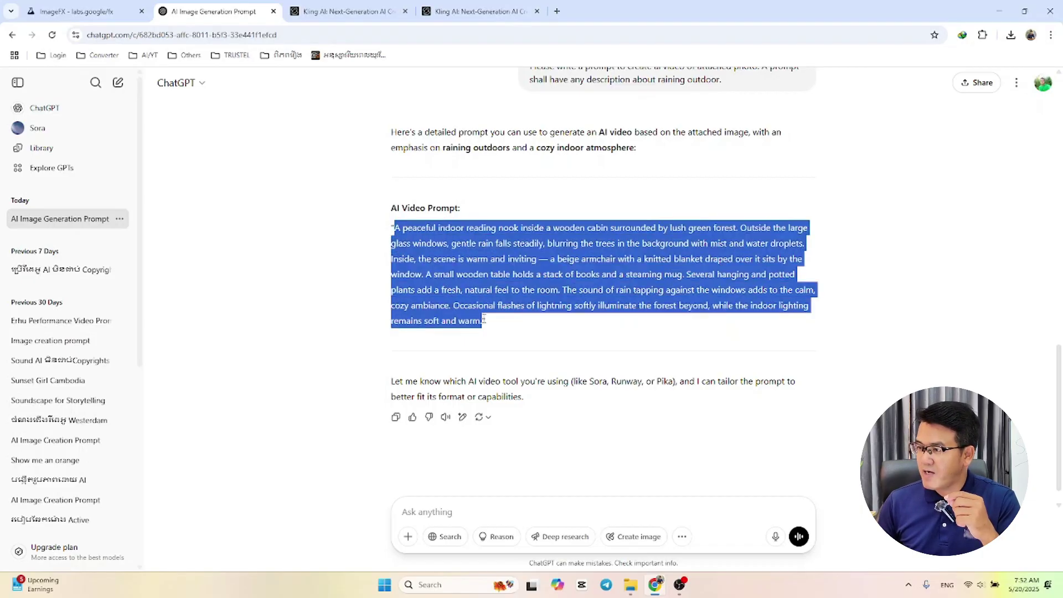
{"action": "right_click", "coordinate": [443, 277]}
{"action": "left_click", "coordinate": [465, 286]}
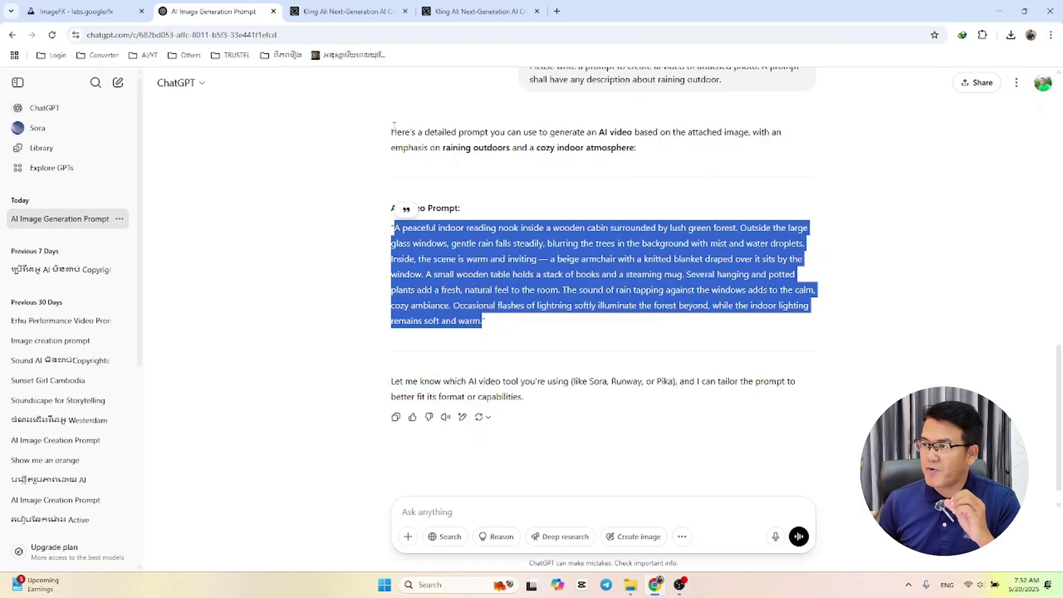
{"action": "left_click", "coordinate": [468, 16]}
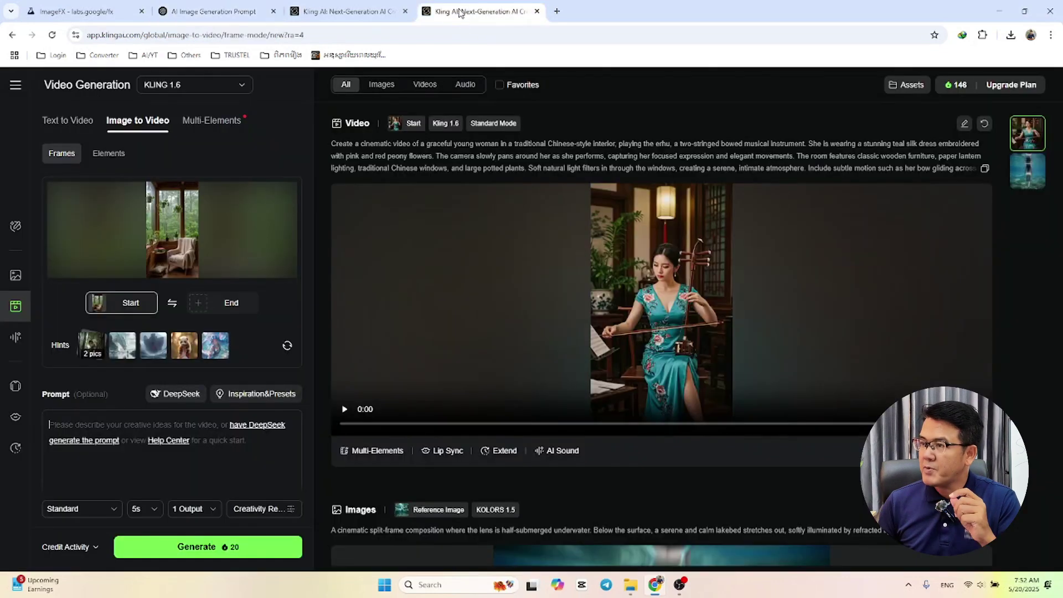
{"action": "left_click", "coordinate": [68, 425]}
{"action": "right_click", "coordinate": [69, 426]}
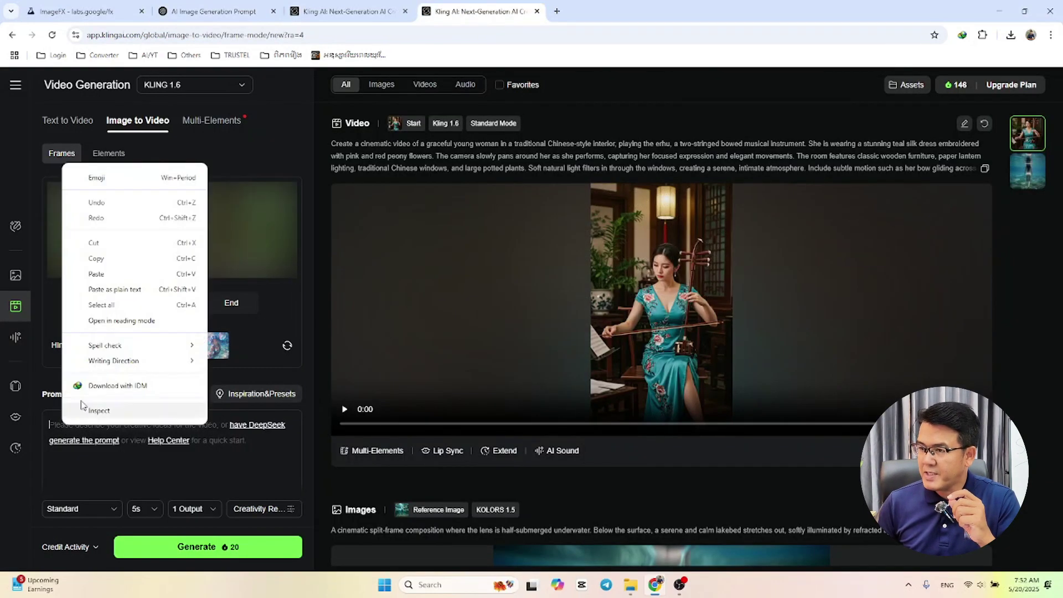
{"action": "left_click", "coordinate": [96, 274]}
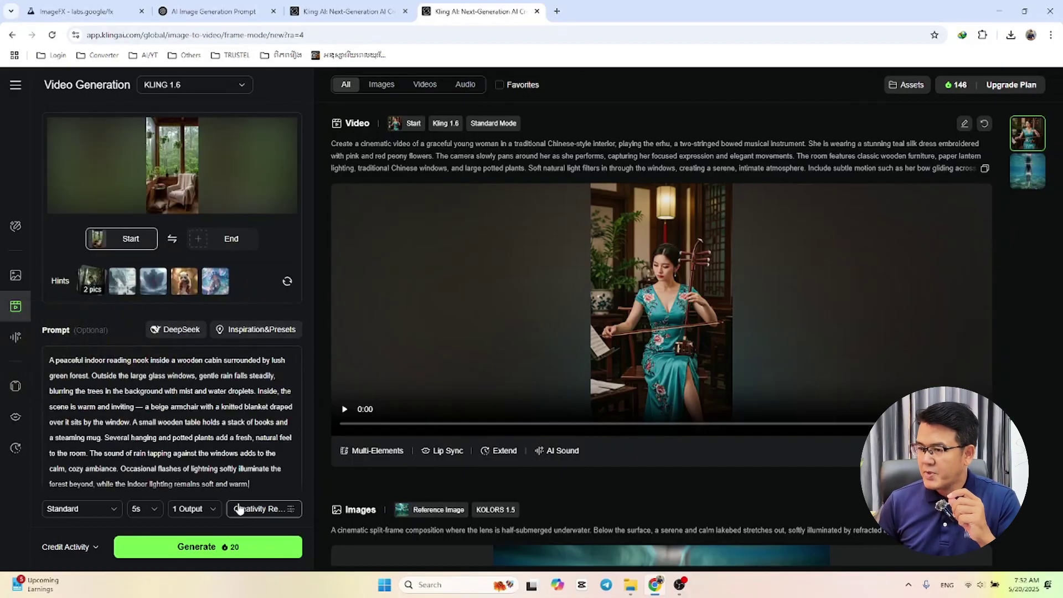
Set the video duration to 10s, keeping Standard mode and 1 output, and generate the reading nook video.
{"action": "left_click", "coordinate": [113, 511]}
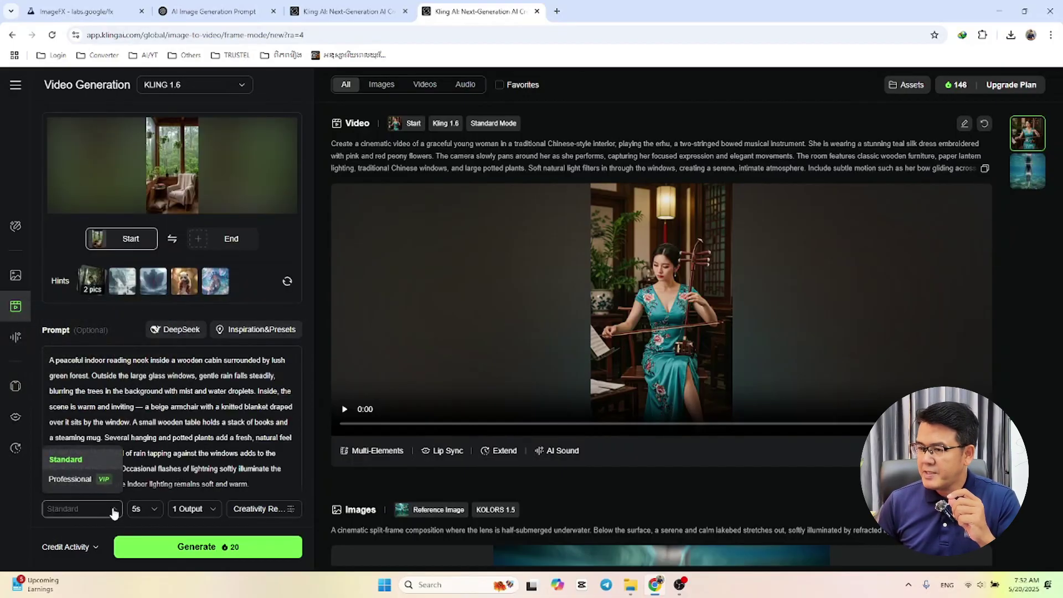
{"action": "left_click", "coordinate": [113, 511]}
{"action": "left_click", "coordinate": [155, 513]}
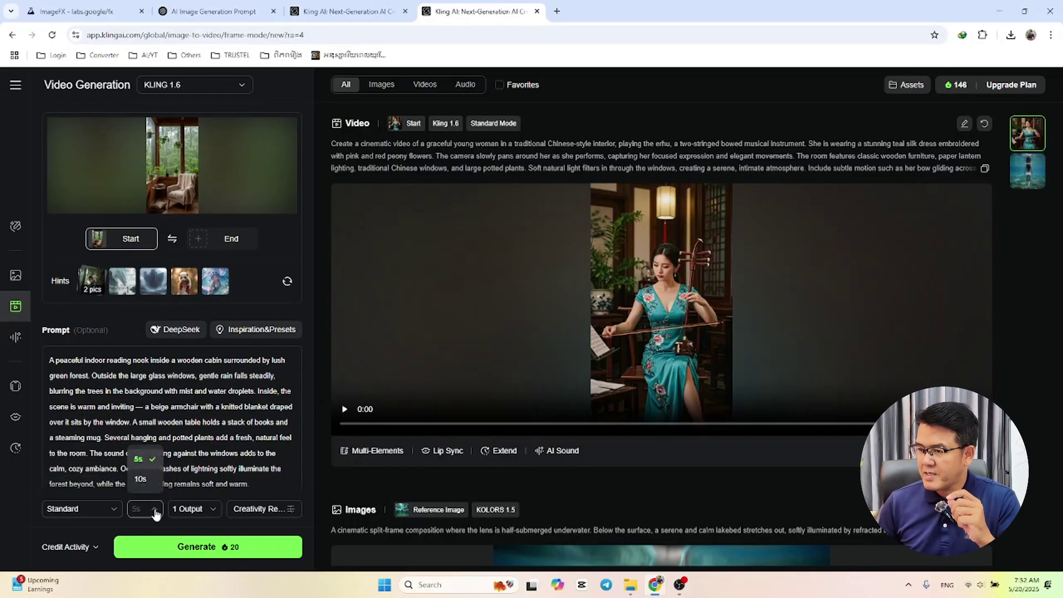
{"action": "left_click", "coordinate": [140, 479]}
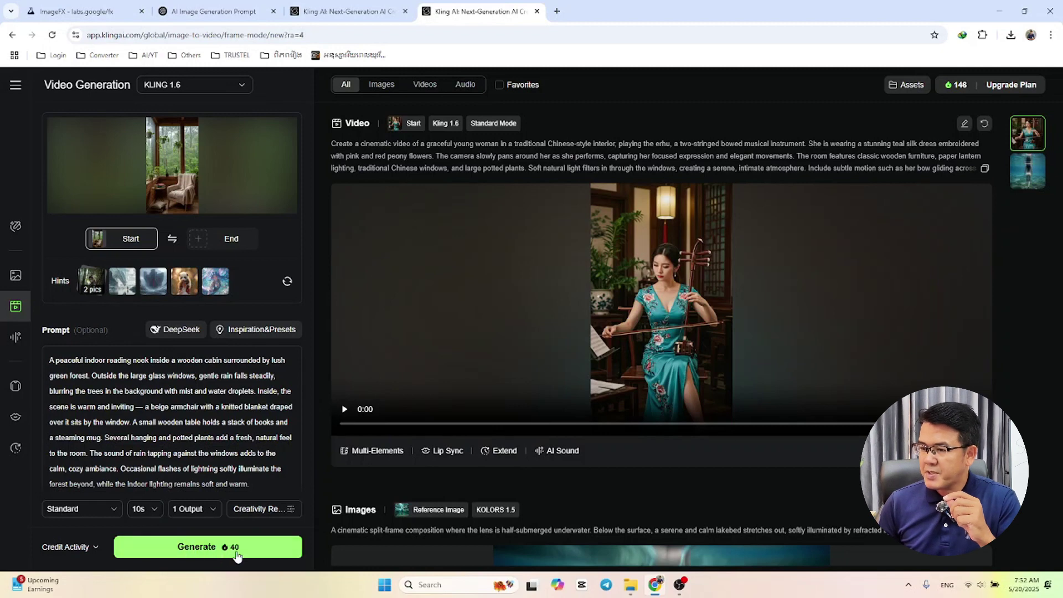
{"action": "left_click", "coordinate": [146, 509]}
{"action": "left_click", "coordinate": [141, 463]}
{"action": "left_click", "coordinate": [154, 510]}
{"action": "left_click", "coordinate": [145, 479]}
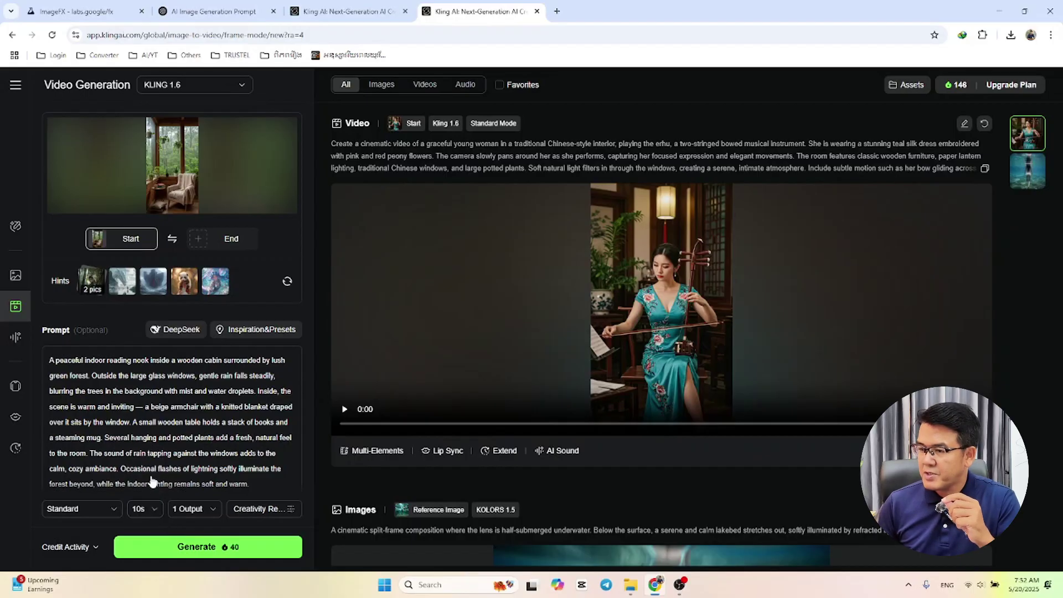
{"action": "left_click", "coordinate": [233, 554]}
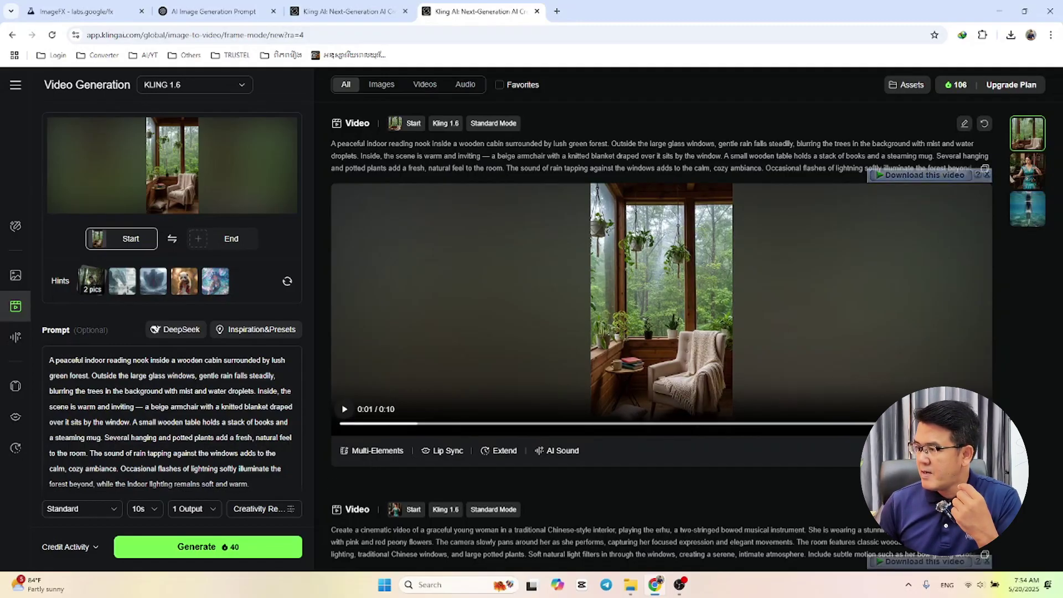
Watch the generated reading nook video in full screen and return to the video generation page.
{"action": "double_click", "coordinate": [739, 316]}
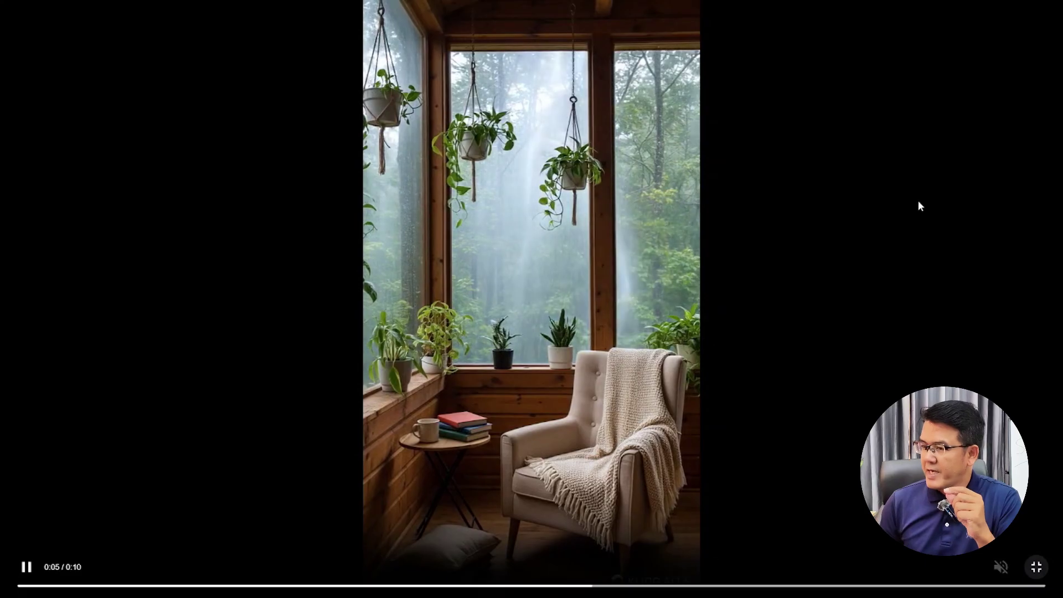
{"action": "key", "text": "space"}
{"action": "key", "text": "Escape"}
{"action": "left_click", "coordinate": [520, 276]}
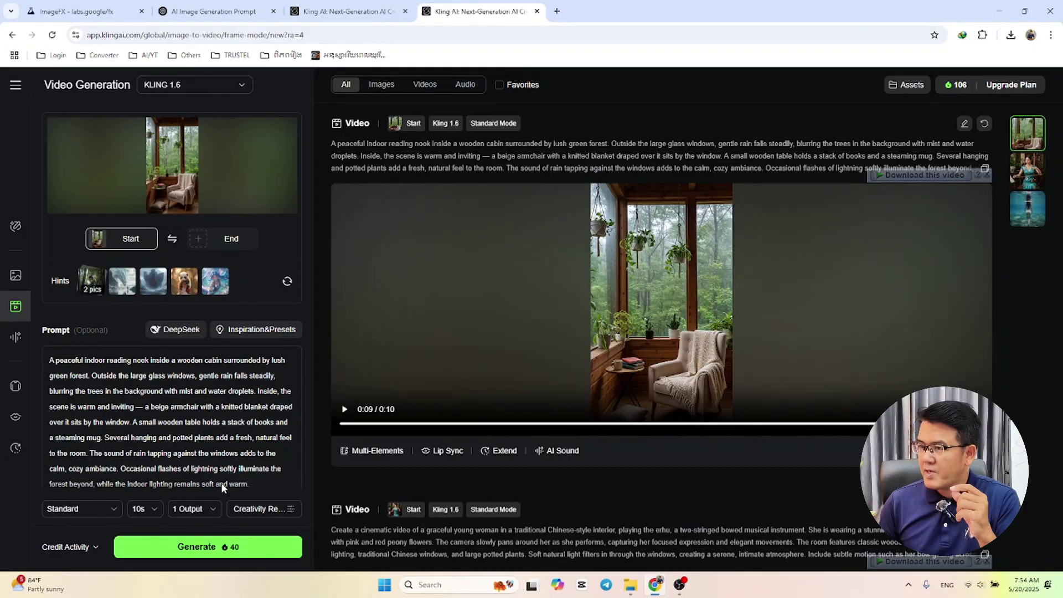
{"action": "scroll", "coordinate": [209, 247], "scroll_direction": "up", "scroll_amount": 2}
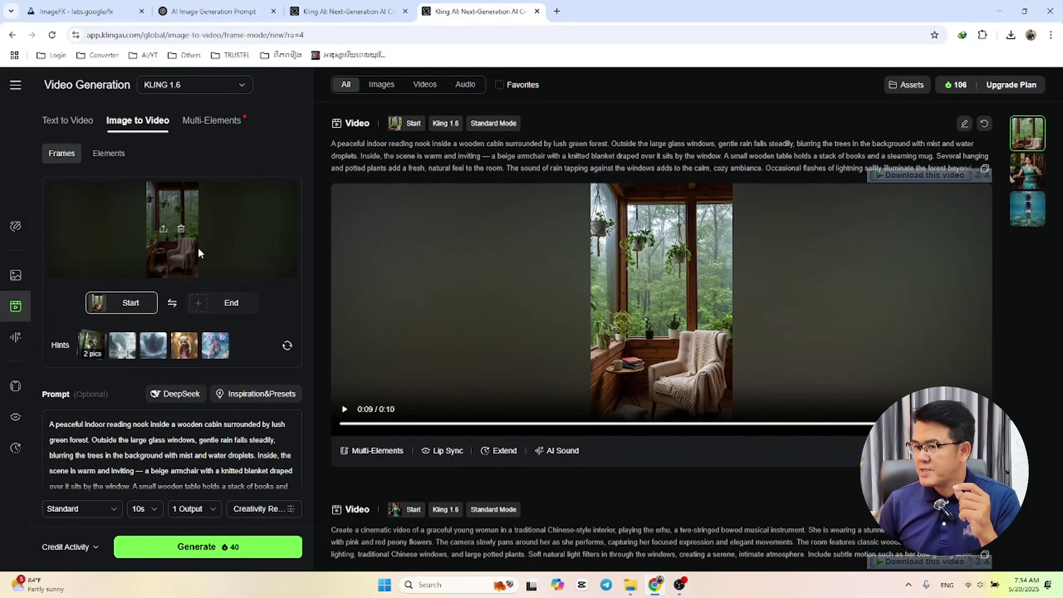
Open Hailuo AI in a new tab from the Photo/Video Gen bookmarks and close the Kling AI home page tab.
{"action": "left_click", "coordinate": [557, 12]}
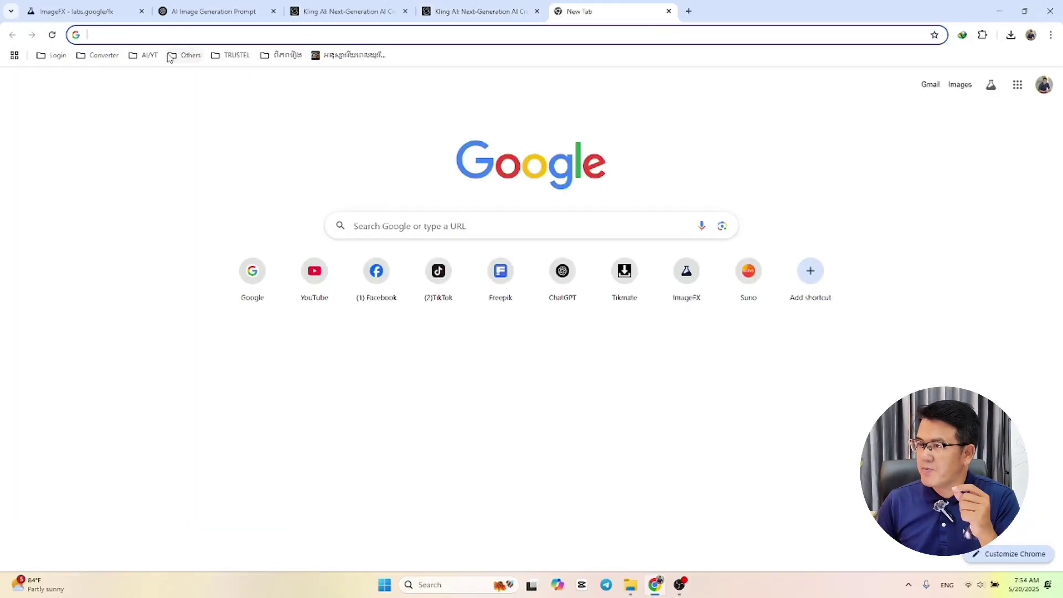
{"action": "left_click", "coordinate": [147, 57]}
{"action": "mouse_move", "coordinate": [168, 127]}
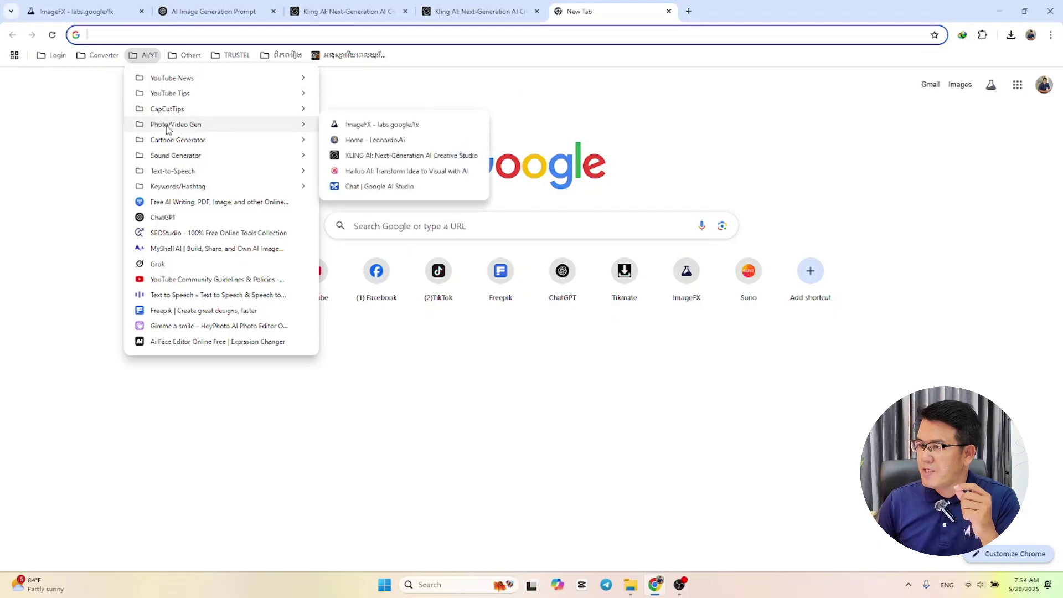
{"action": "left_click", "coordinate": [375, 172]}
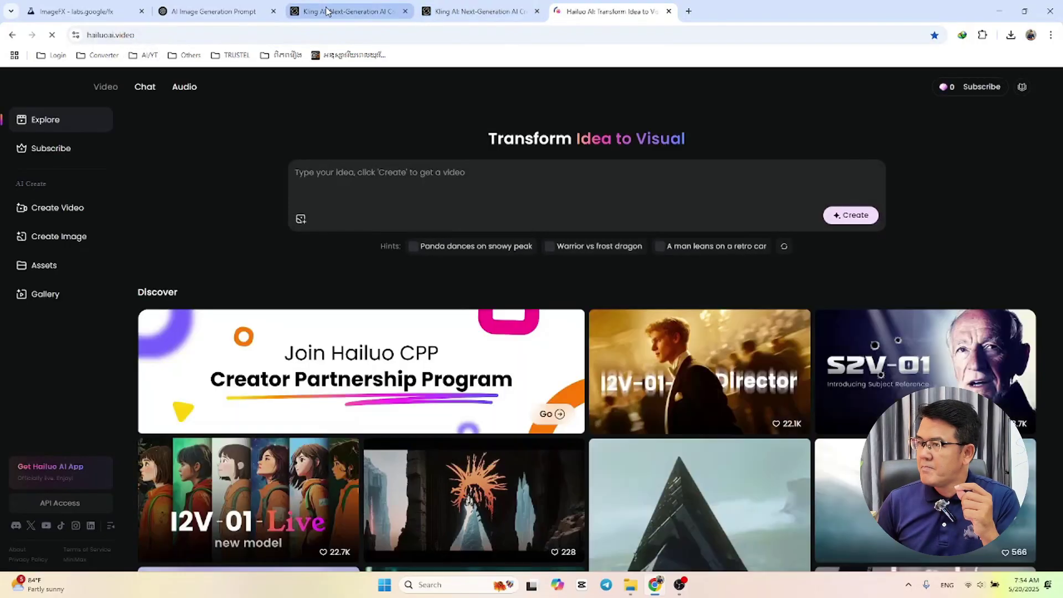
{"action": "left_click", "coordinate": [326, 11]}
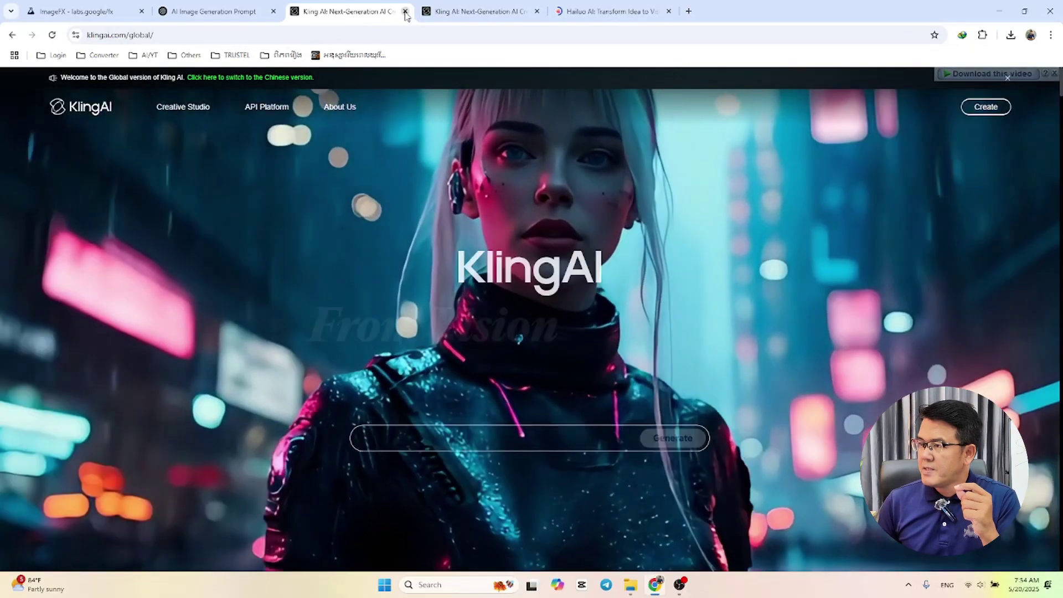
{"action": "left_click", "coordinate": [405, 12]}
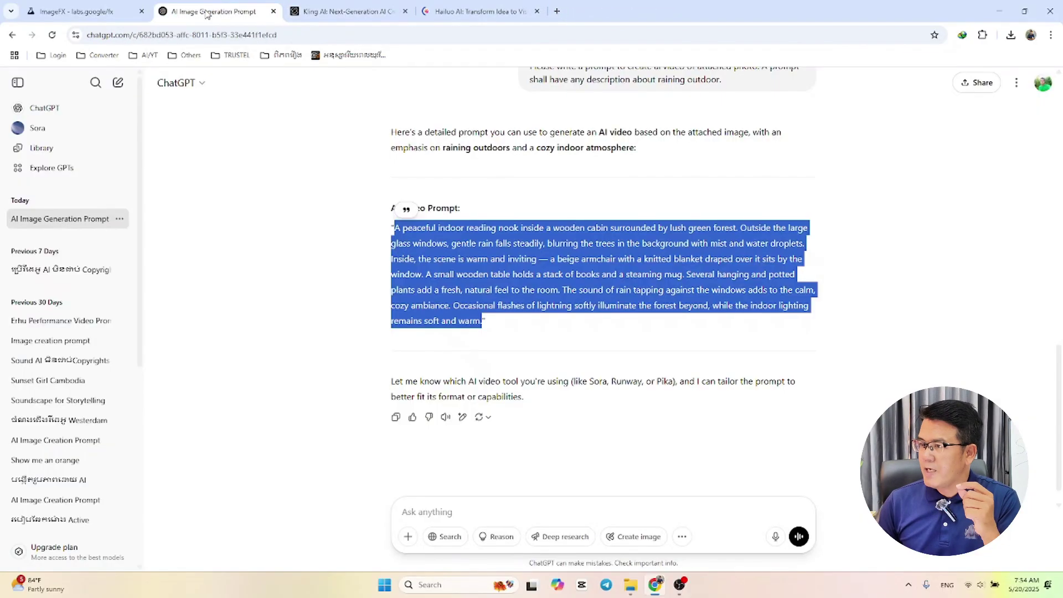
Switch to the ChatGPT conversation and attach the picture of the bay-window cabin room with an armchair to a new message.
{"action": "left_click", "coordinate": [208, 11]}
{"action": "left_click", "coordinate": [408, 537]}
{"action": "left_click", "coordinate": [425, 511]}
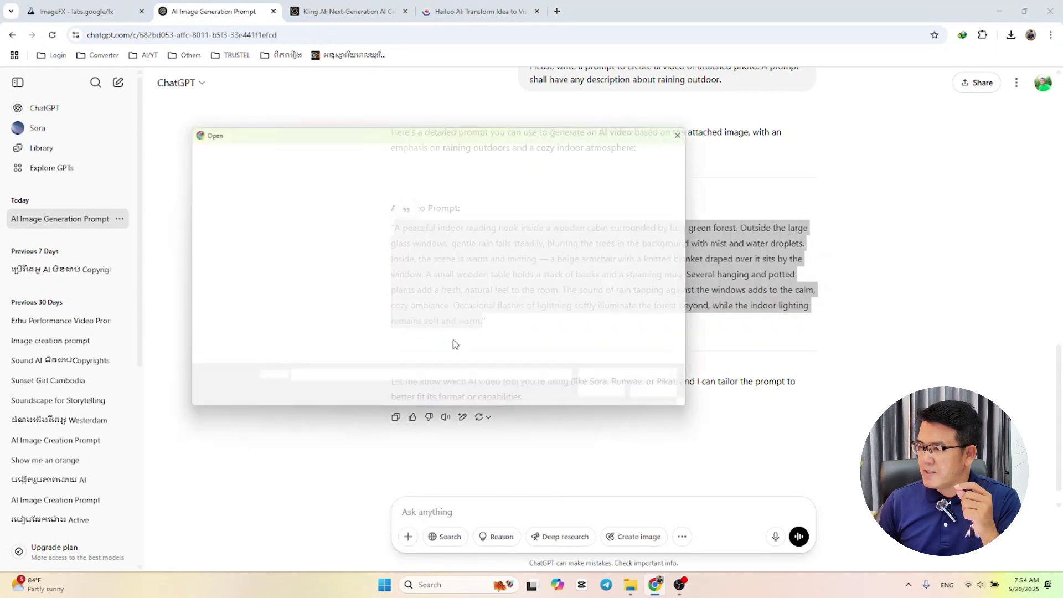
{"action": "double_click", "coordinate": [414, 237]}
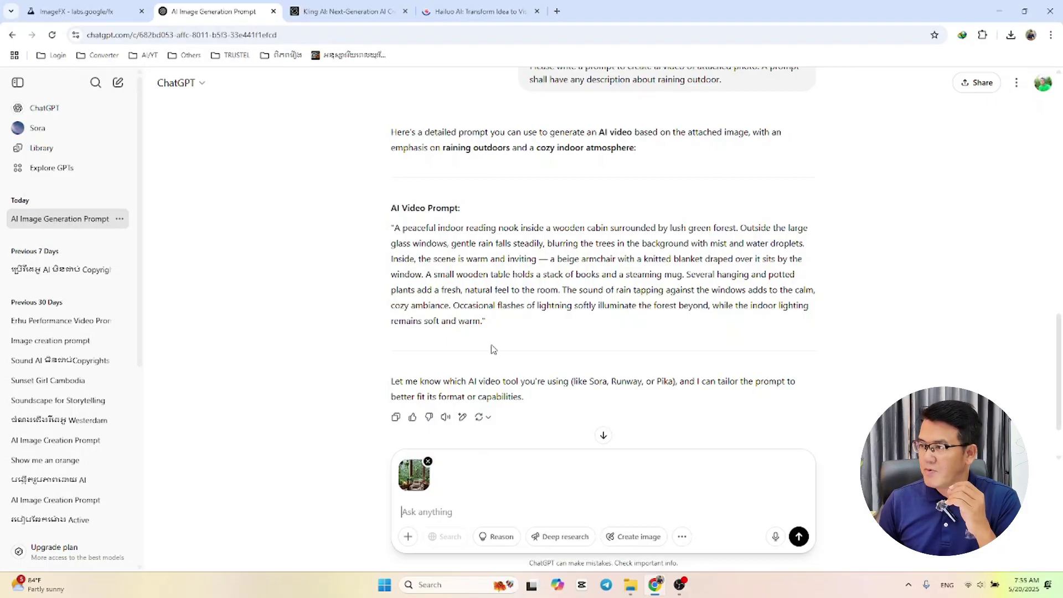
Copy the earlier request for an AI video prompt about raining outdoor into the new message and send it with the picture.
{"action": "scroll", "coordinate": [493, 349], "scroll_direction": "up", "scroll_amount": 2}
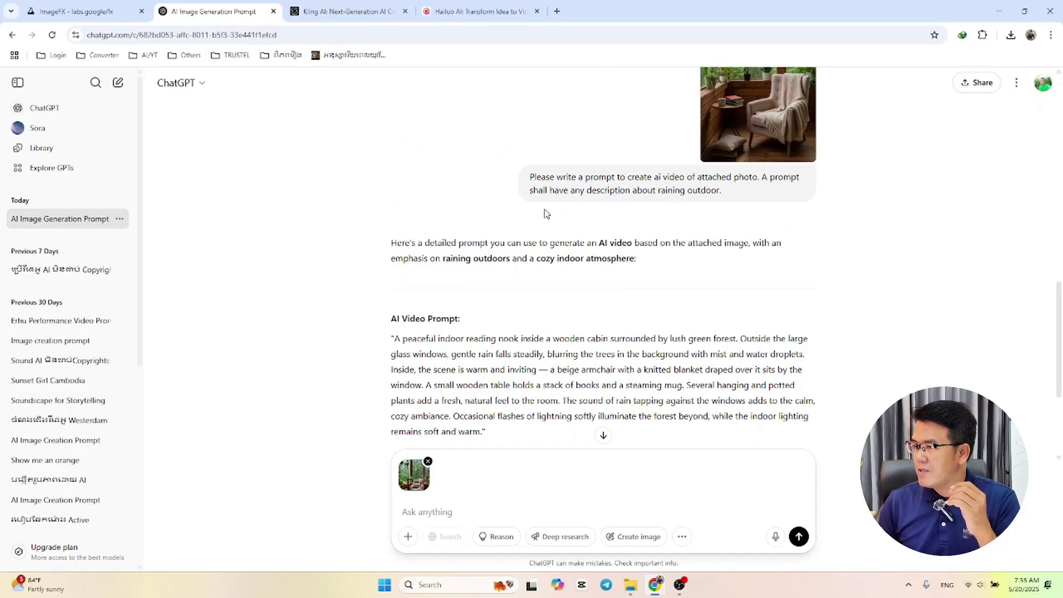
{"action": "left_click_drag", "start_coordinate": [532, 177], "coordinate": [736, 196]}
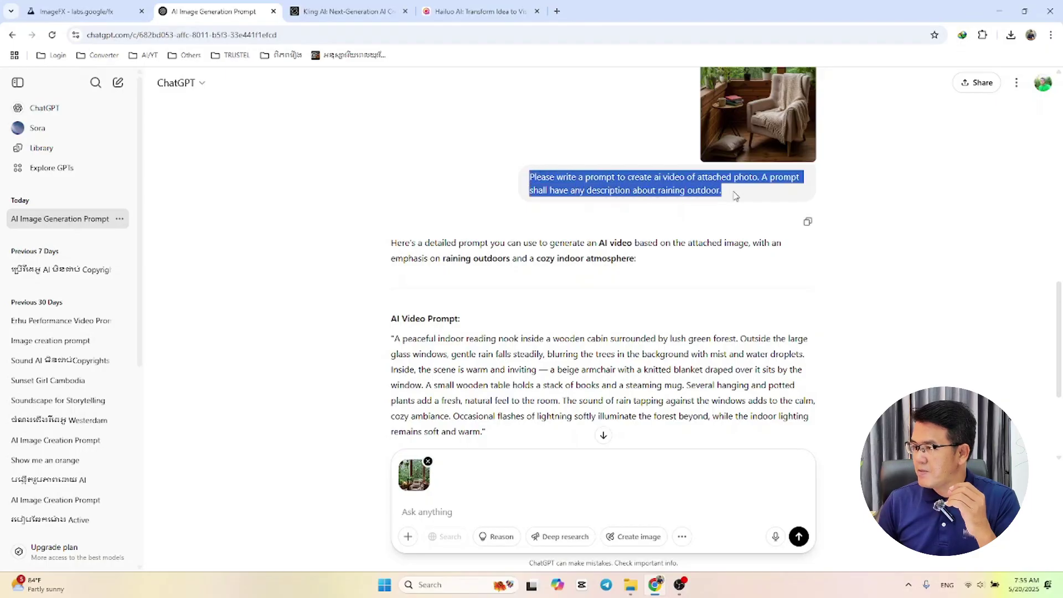
{"action": "right_click", "coordinate": [660, 177]}
{"action": "left_click", "coordinate": [690, 189]}
{"action": "scroll", "coordinate": [481, 334], "scroll_direction": "down", "scroll_amount": 3}
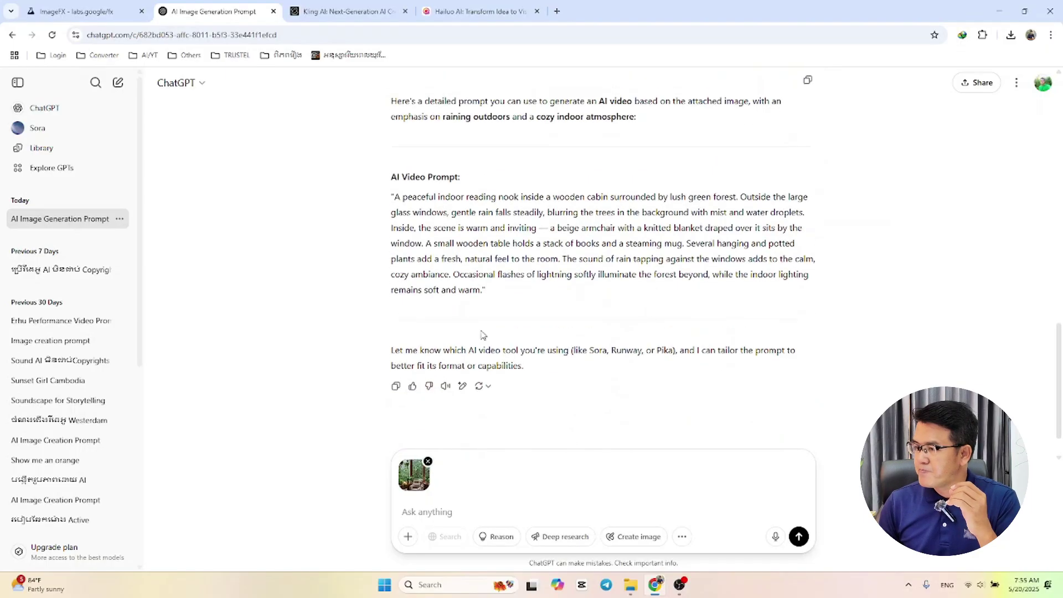
{"action": "right_click", "coordinate": [411, 513]}
{"action": "left_click", "coordinate": [445, 363]}
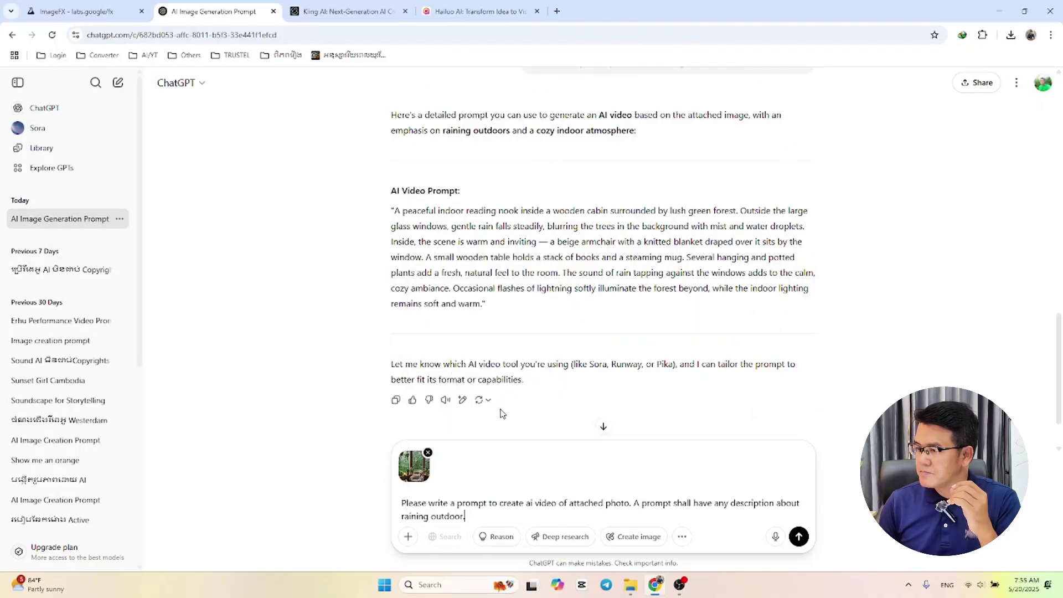
{"action": "left_click", "coordinate": [798, 537]}
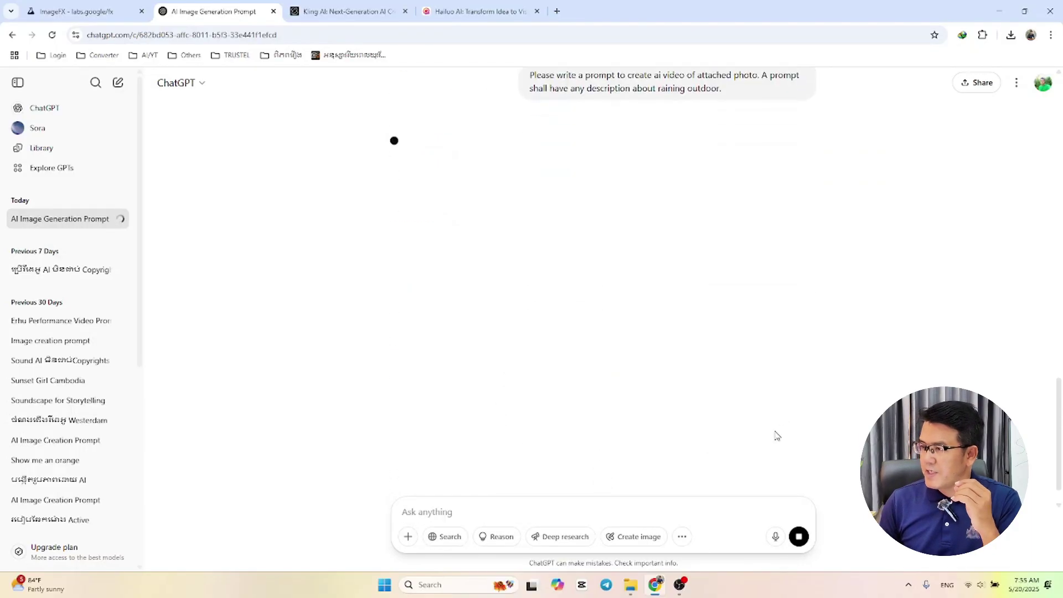
Review ChatGPT's new reply and copy its full AI video prompt text, starting "A warm and inviting reading nook".
{"action": "scroll", "coordinate": [681, 405], "scroll_direction": "up", "scroll_amount": 8}
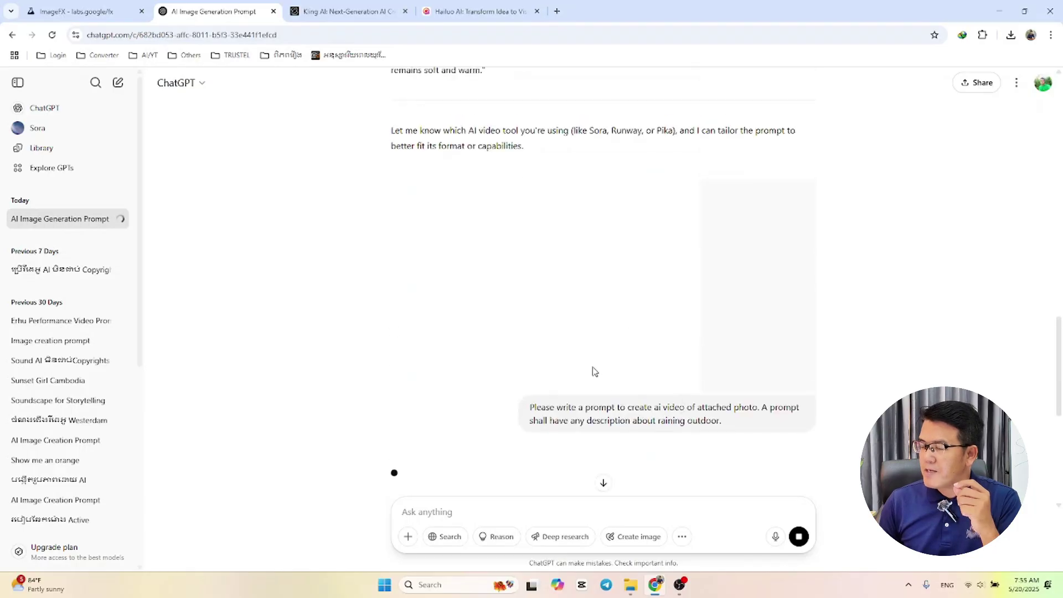
{"action": "scroll", "coordinate": [601, 396], "scroll_direction": "up", "scroll_amount": 4}
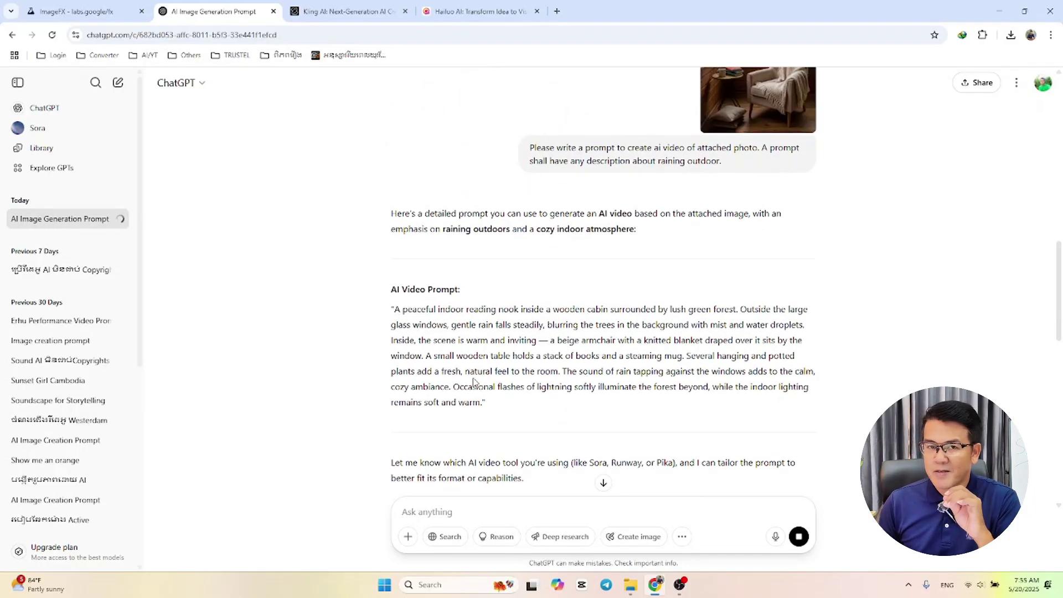
{"action": "scroll", "coordinate": [504, 383], "scroll_direction": "down", "scroll_amount": 4}
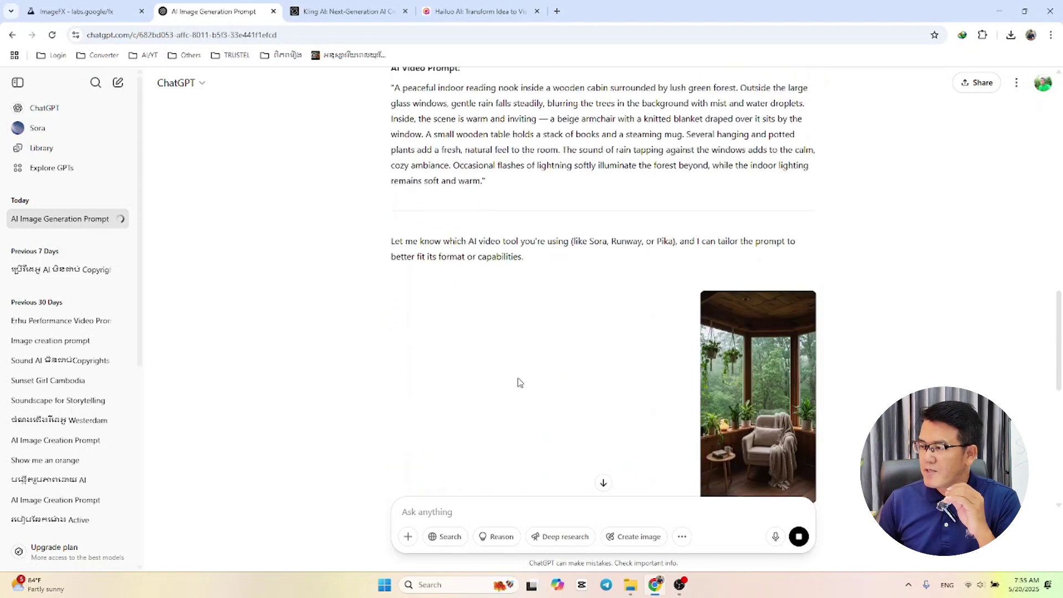
{"action": "scroll", "coordinate": [520, 382], "scroll_direction": "down", "scroll_amount": 5}
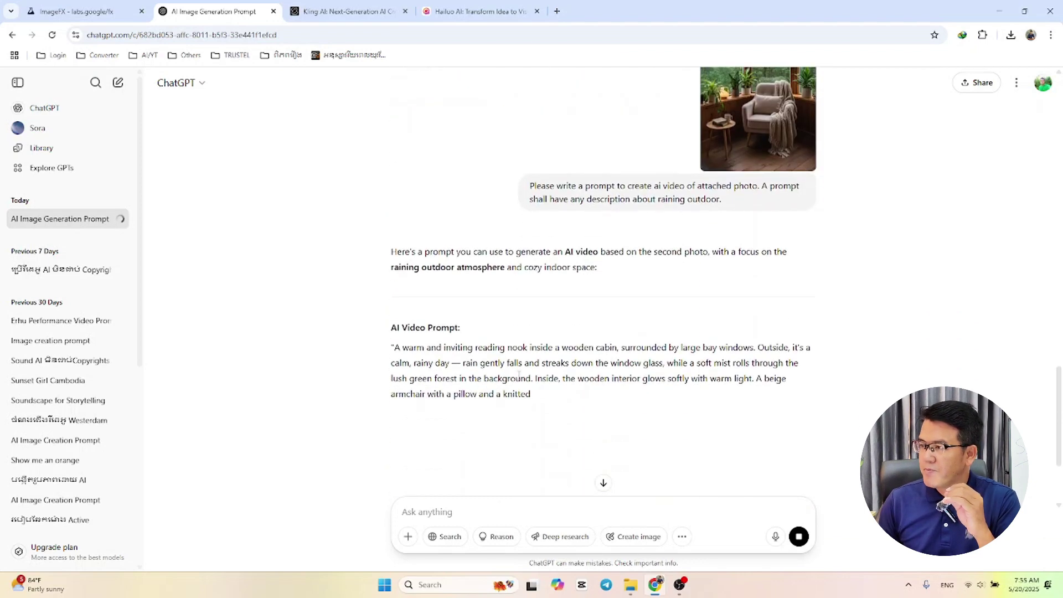
{"action": "scroll", "coordinate": [519, 375], "scroll_direction": "up", "scroll_amount": 1}
{"action": "scroll", "coordinate": [536, 370], "scroll_direction": "down", "scroll_amount": 2}
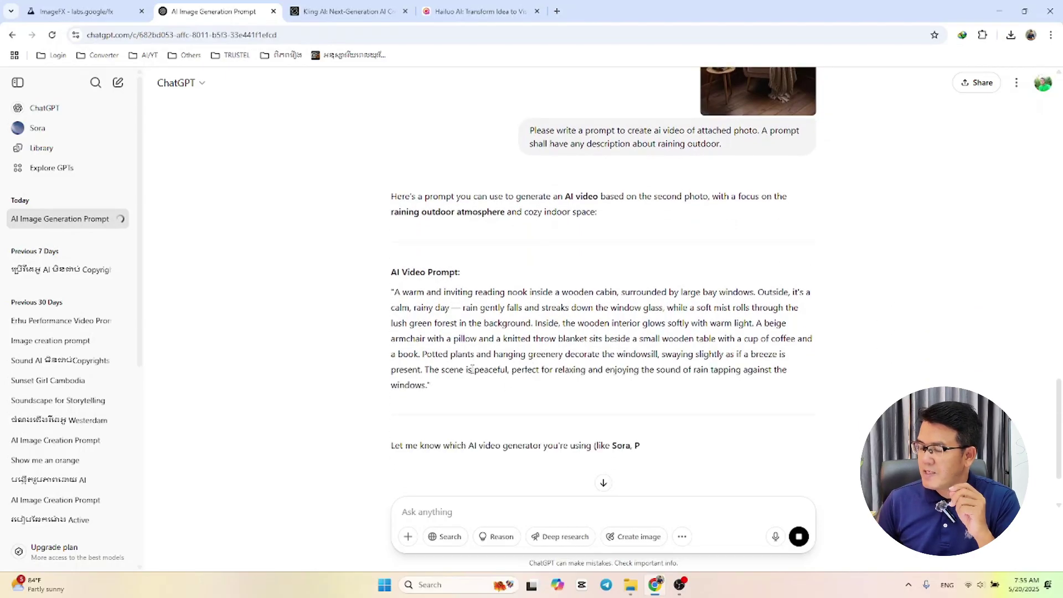
{"action": "left_click_drag", "start_coordinate": [394, 292], "coordinate": [430, 385]}
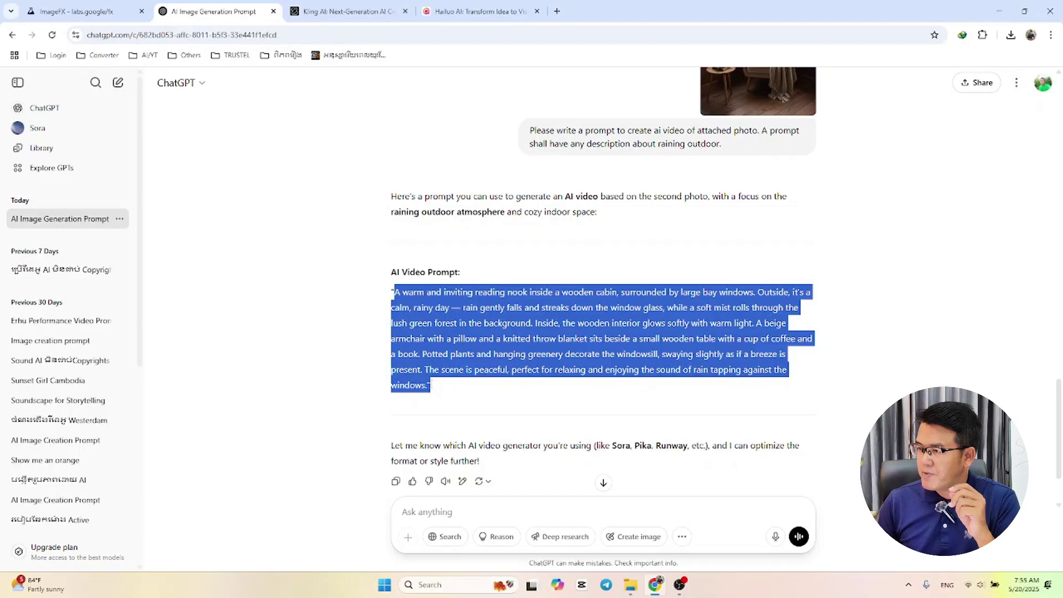
{"action": "right_click", "coordinate": [420, 348]}
{"action": "left_click", "coordinate": [444, 357]}
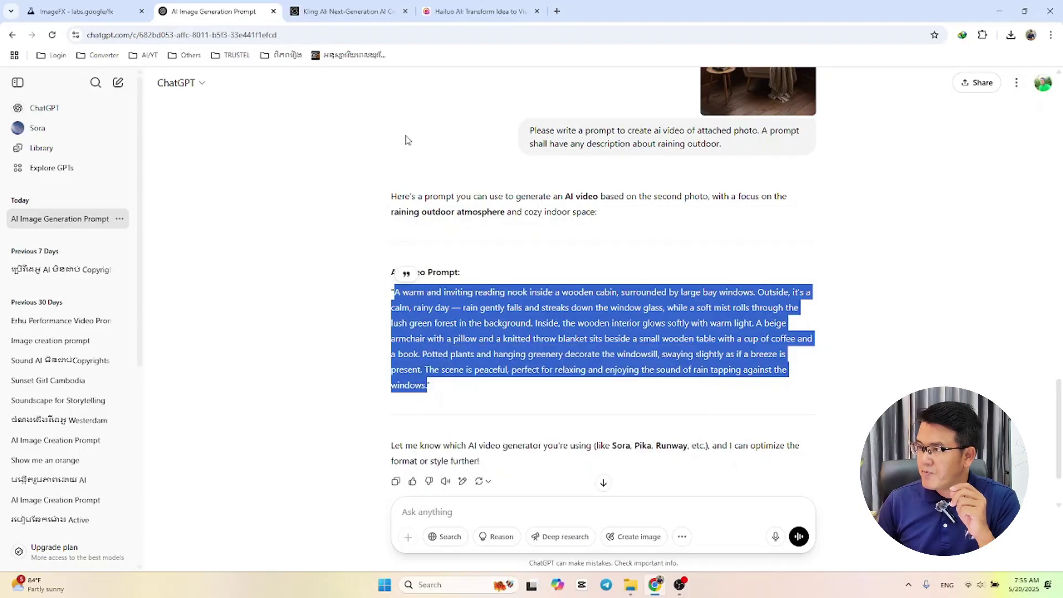
Switch to Hailuo AI, open its video creation page and upload the bay-window cabin picture for Image to Video.
{"action": "left_click", "coordinate": [471, 12]}
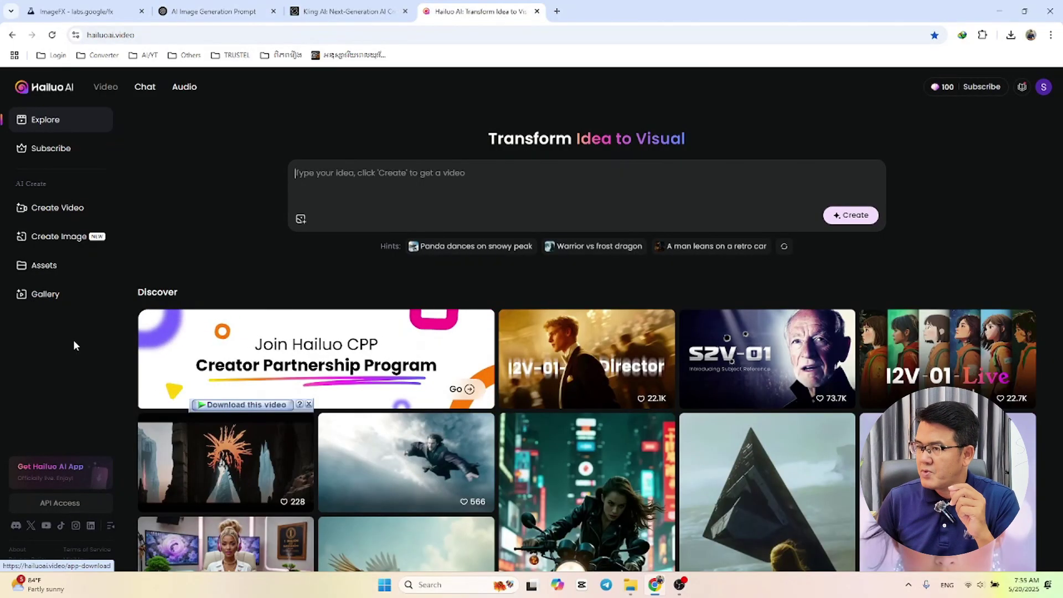
{"action": "left_click", "coordinate": [52, 209]}
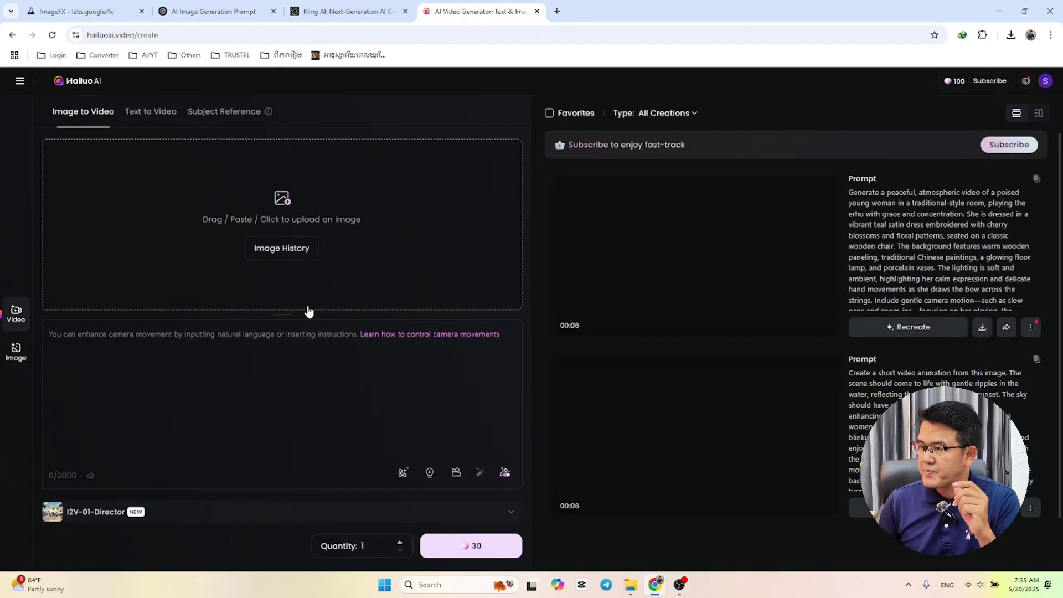
{"action": "left_click", "coordinate": [282, 206]}
{"action": "double_click", "coordinate": [420, 229]}
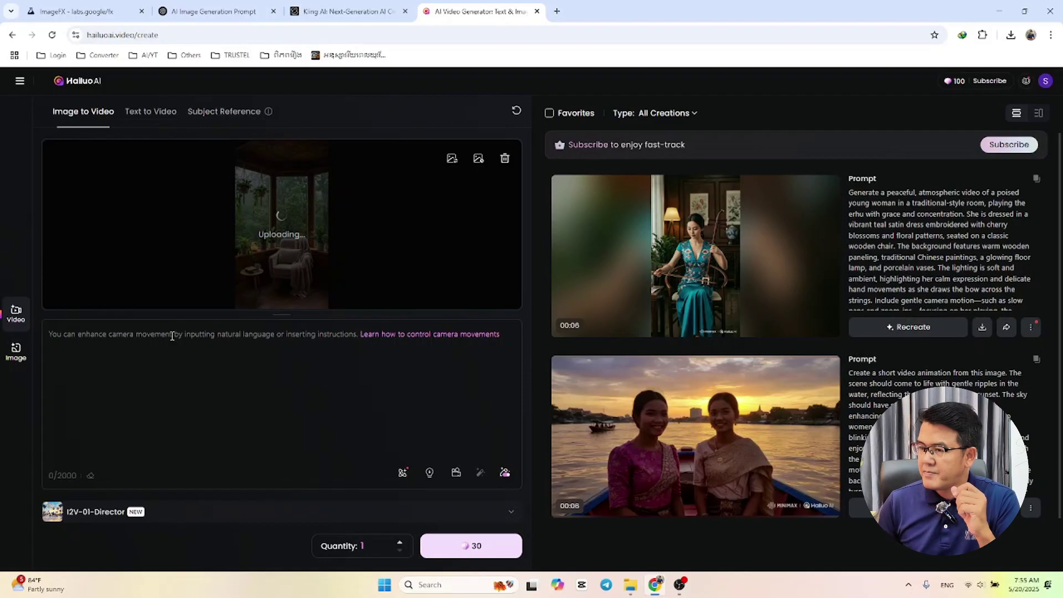
Paste the copied prompt into Hailuo AI's video prompt and generate one video with I2V-01-Director.
{"action": "right_click", "coordinate": [68, 339]}
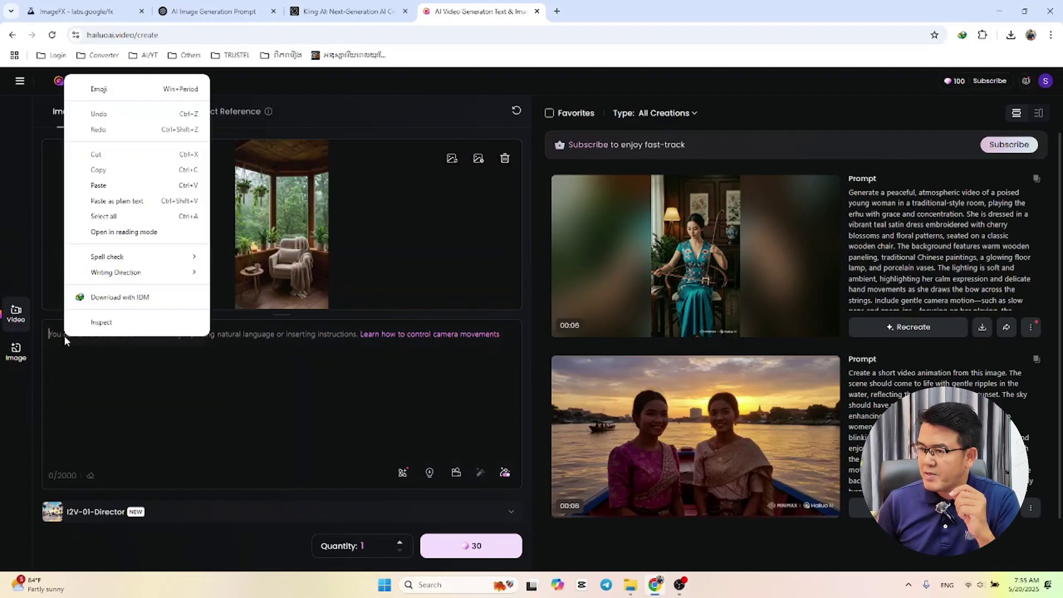
{"action": "left_click", "coordinate": [100, 185]}
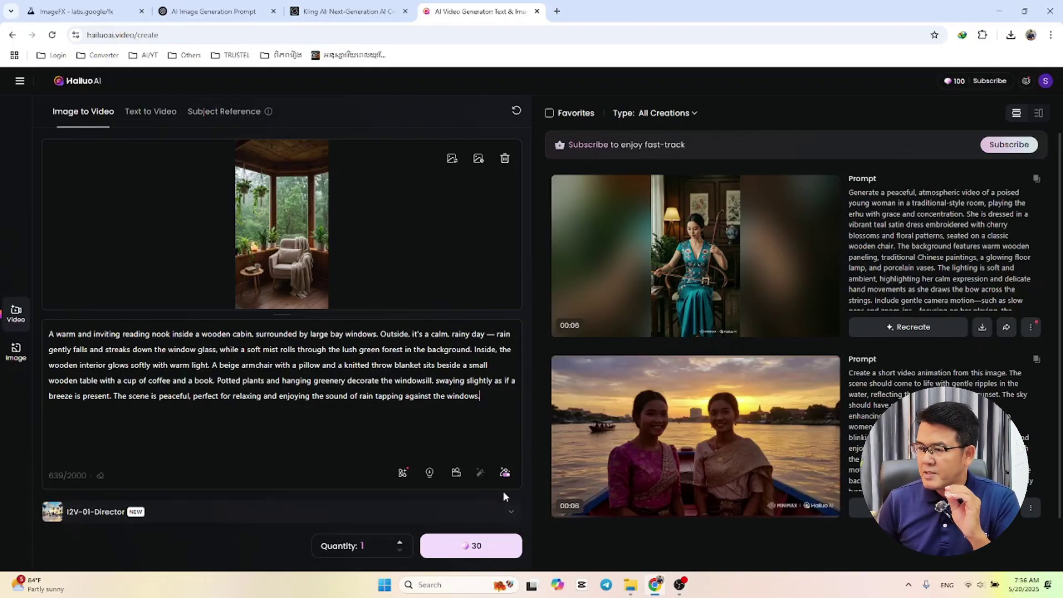
{"action": "left_click", "coordinate": [363, 552]}
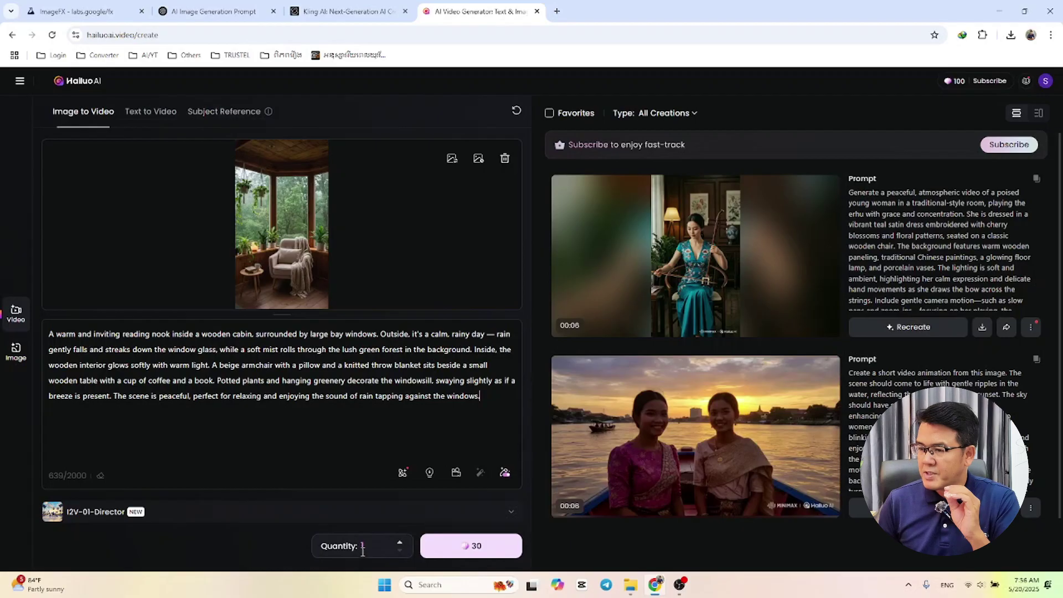
{"action": "left_click", "coordinate": [482, 553]}
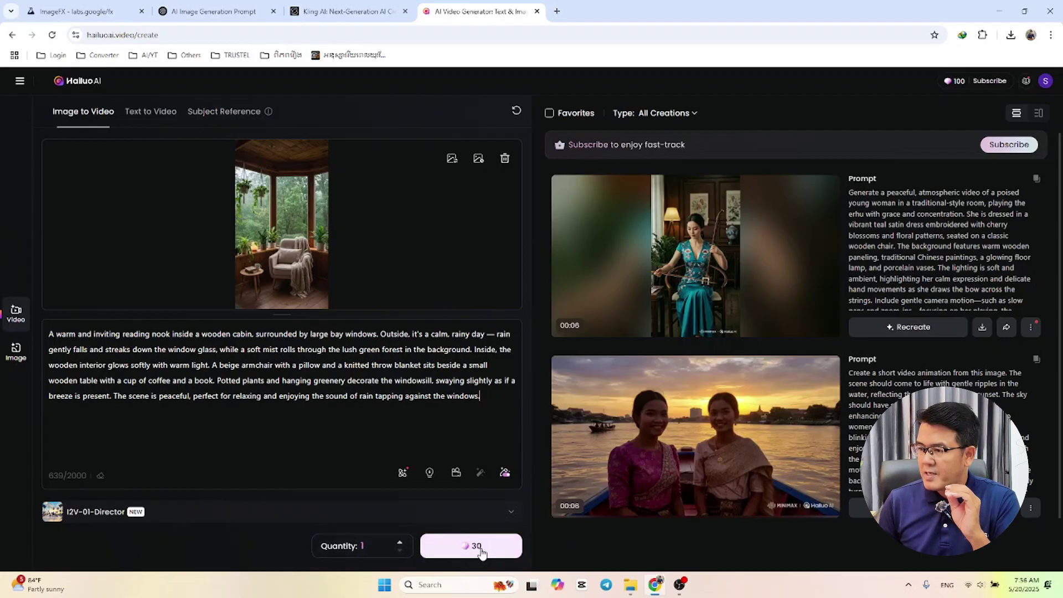
{"action": "left_click", "coordinate": [482, 553]}
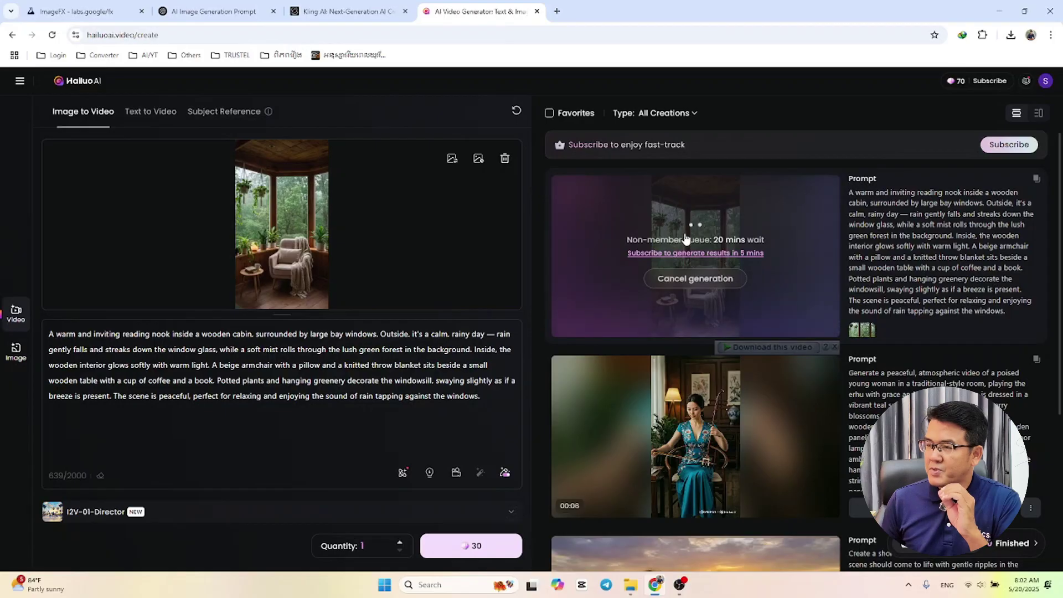
Switch to Kling AI and upload the bay-window cabin picture Image_fx (3) as the start frame for Image to Video.
{"action": "left_click", "coordinate": [346, 12]}
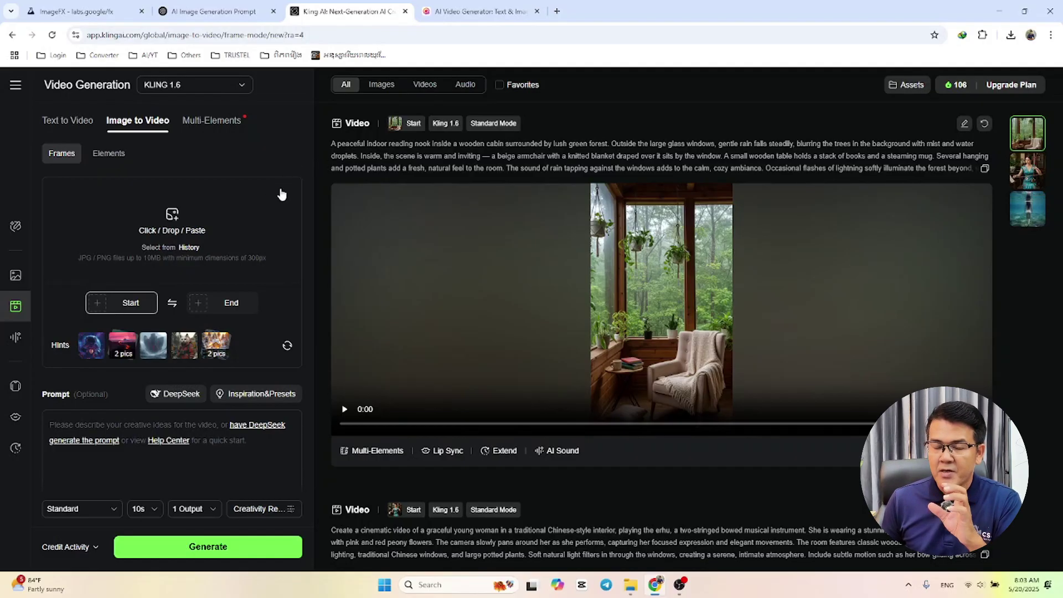
{"action": "left_click", "coordinate": [174, 228]}
{"action": "left_click", "coordinate": [477, 238]}
{"action": "double_click", "coordinate": [477, 238]}
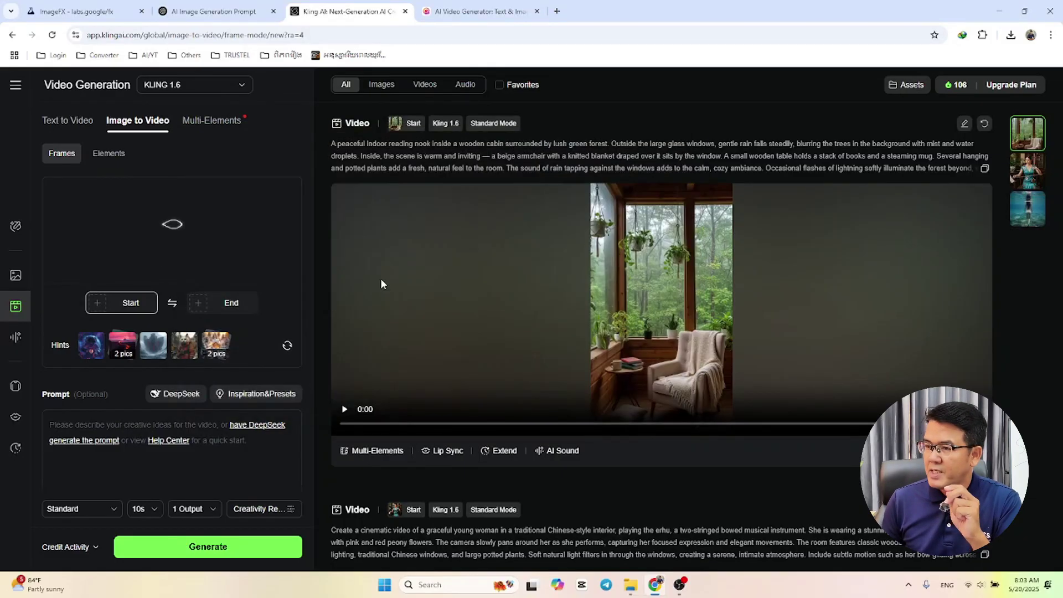
Copy the selected AI video prompt starting "A warm and inviting reading nook" from the ChatGPT conversation again.
{"action": "left_click", "coordinate": [213, 11]}
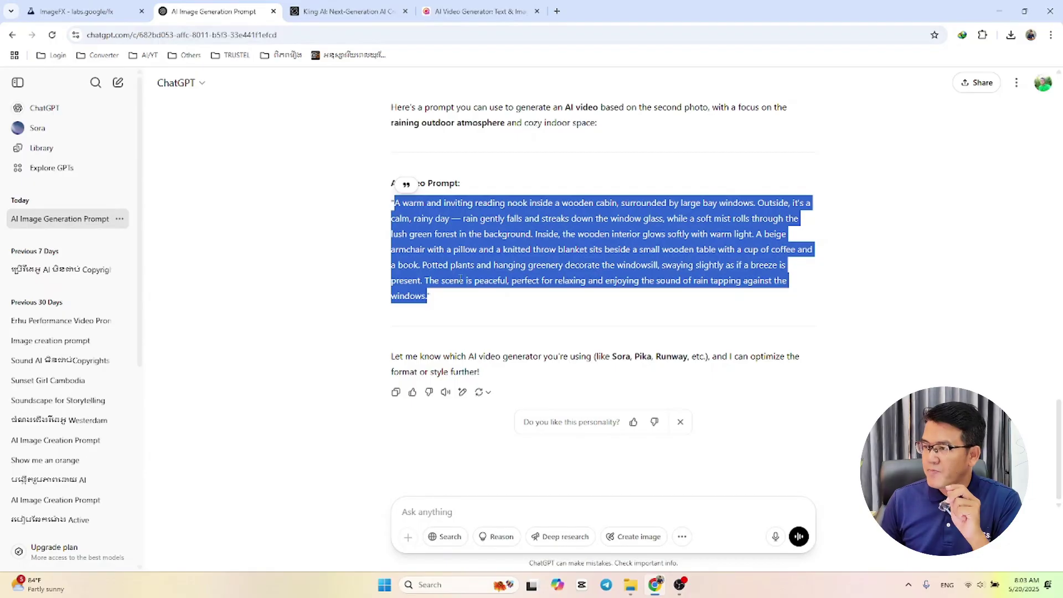
{"action": "right_click", "coordinate": [470, 233]}
{"action": "left_click", "coordinate": [501, 251]}
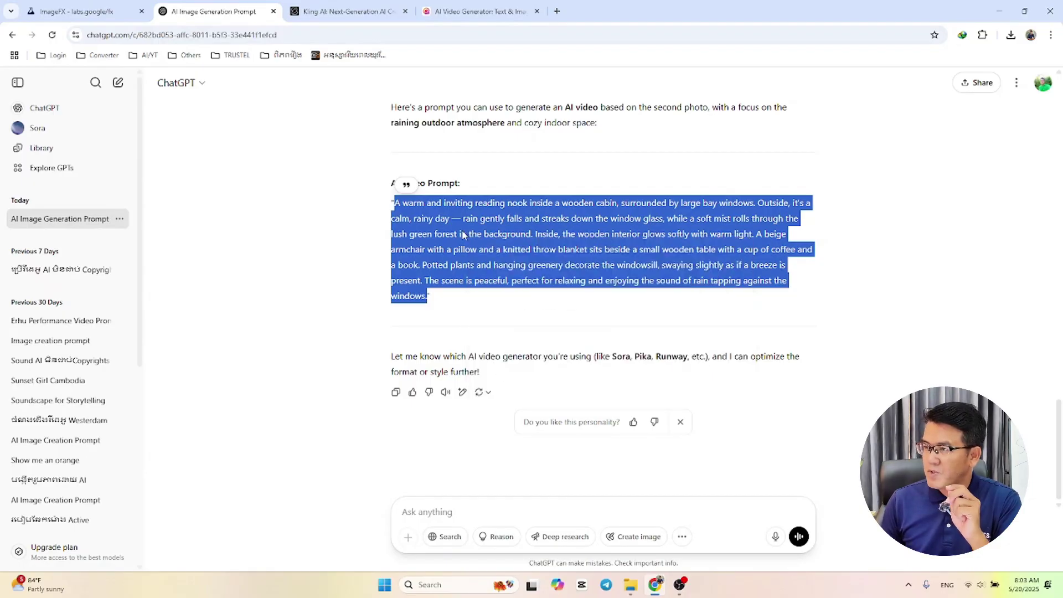
Paste the copied prompt into Kling AI's video prompt and generate one 10s Standard video with KLING 1.6.
{"action": "left_click", "coordinate": [338, 12]}
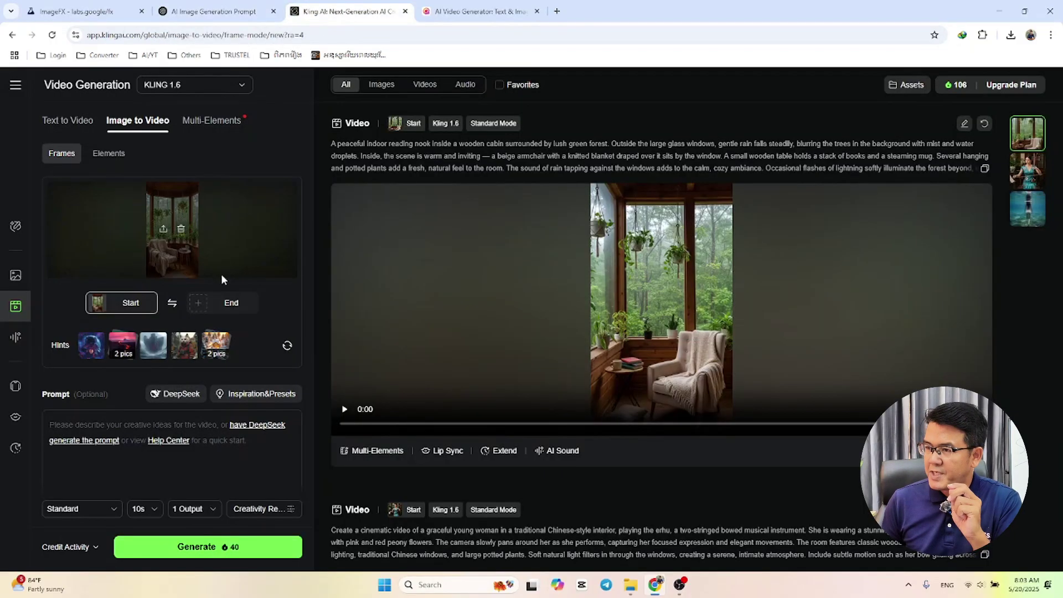
{"action": "scroll", "coordinate": [164, 411], "scroll_direction": "down", "scroll_amount": 1}
{"action": "right_click", "coordinate": [66, 368]}
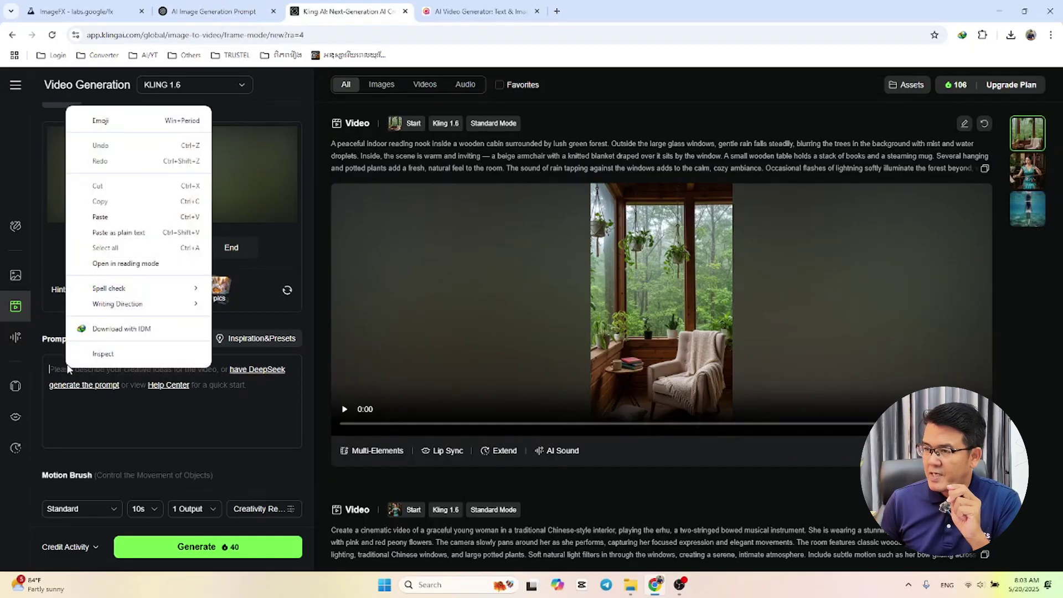
{"action": "left_click", "coordinate": [95, 215]}
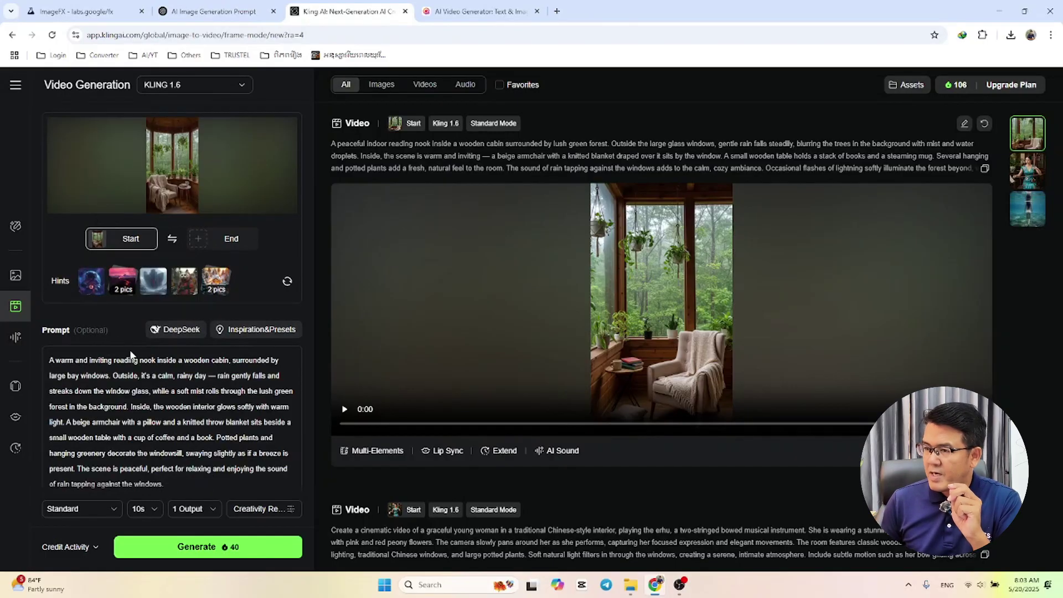
{"action": "scroll", "coordinate": [224, 482], "scroll_direction": "down", "scroll_amount": 2}
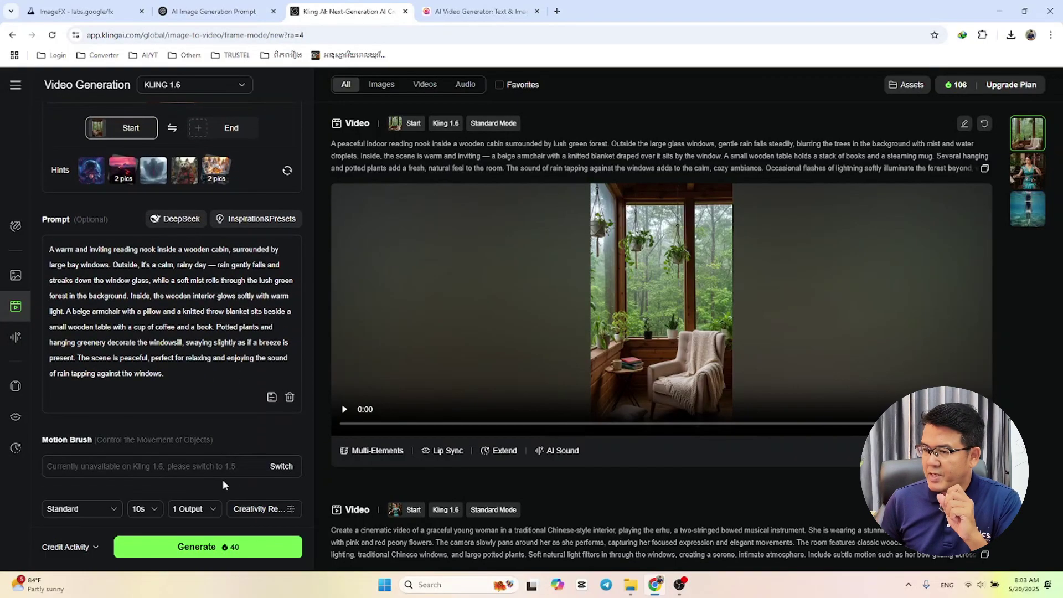
{"action": "scroll", "coordinate": [272, 474], "scroll_direction": "up", "scroll_amount": 1}
{"action": "scroll", "coordinate": [273, 475], "scroll_direction": "up", "scroll_amount": 3}
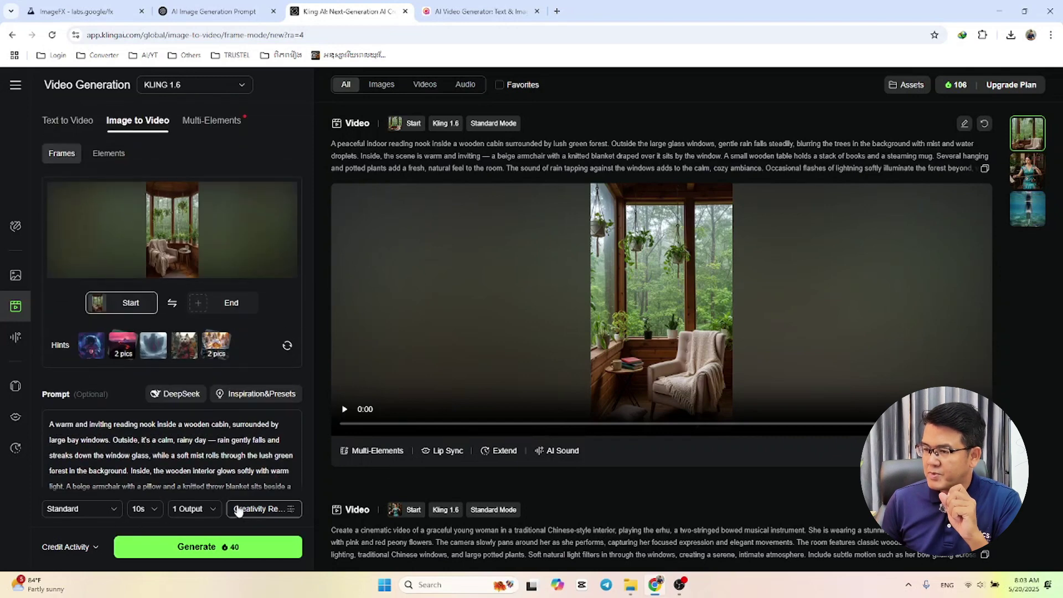
{"action": "left_click", "coordinate": [216, 548]}
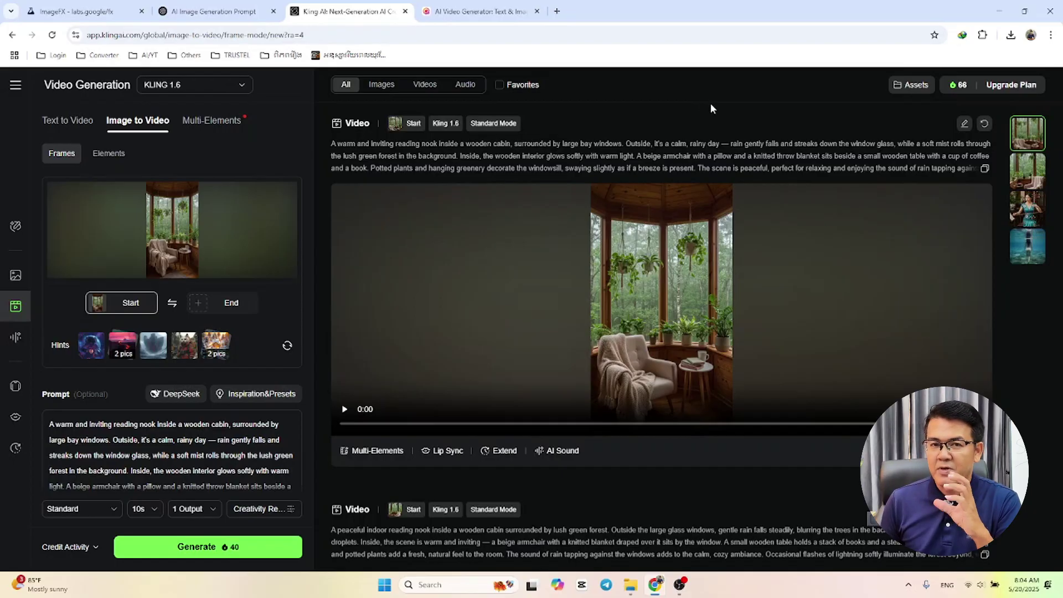
Check the queued video in Hailuo AI, return to Kling AI and watch the new bay-window cabin video full screen.
{"action": "left_click", "coordinate": [455, 12]}
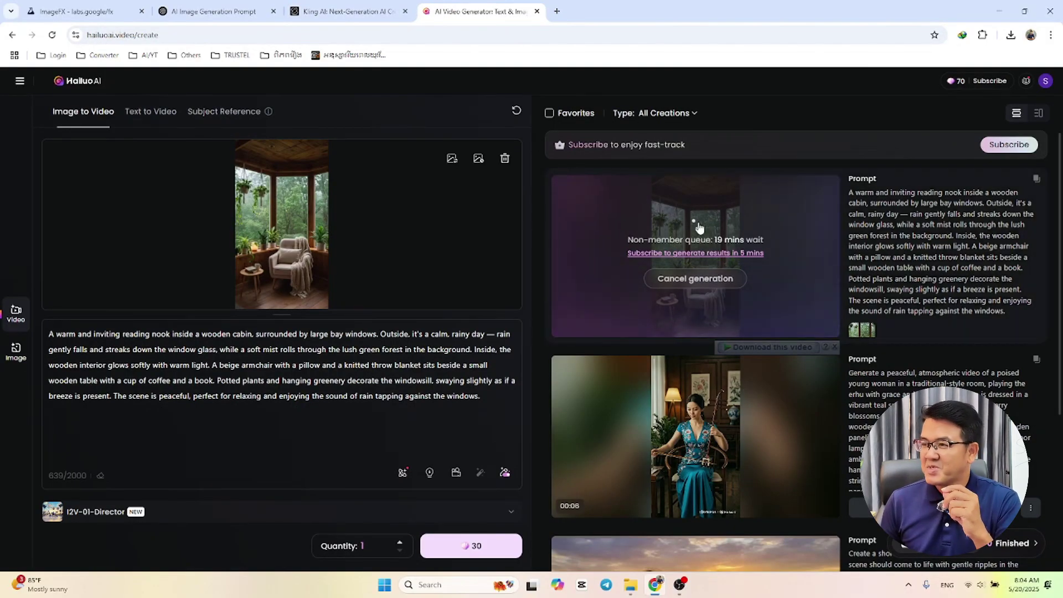
{"action": "left_click", "coordinate": [340, 12]}
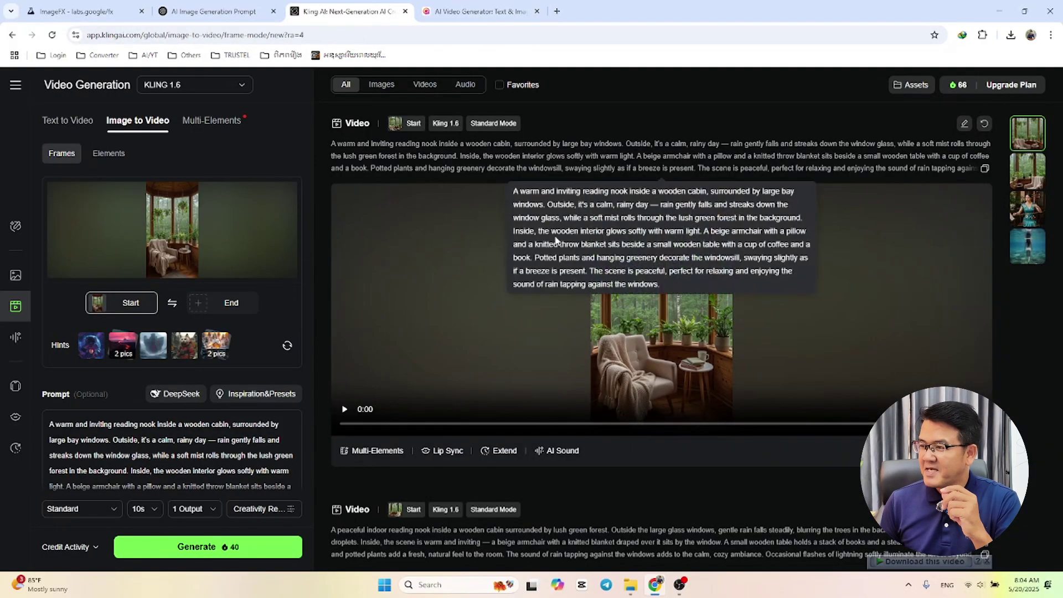
{"action": "left_click", "coordinate": [734, 437]}
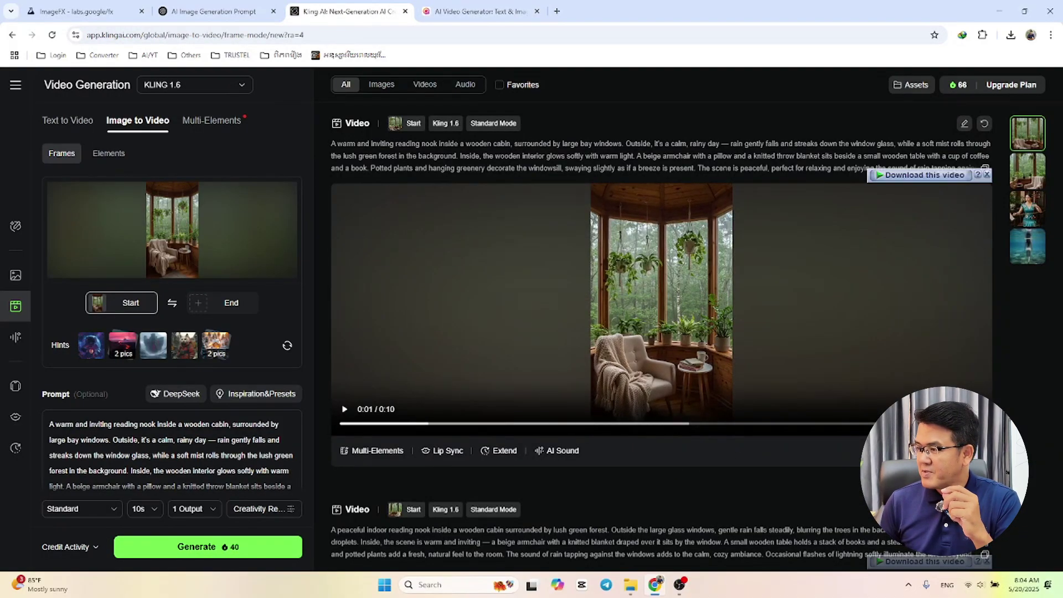
{"action": "left_click", "coordinate": [979, 410]}
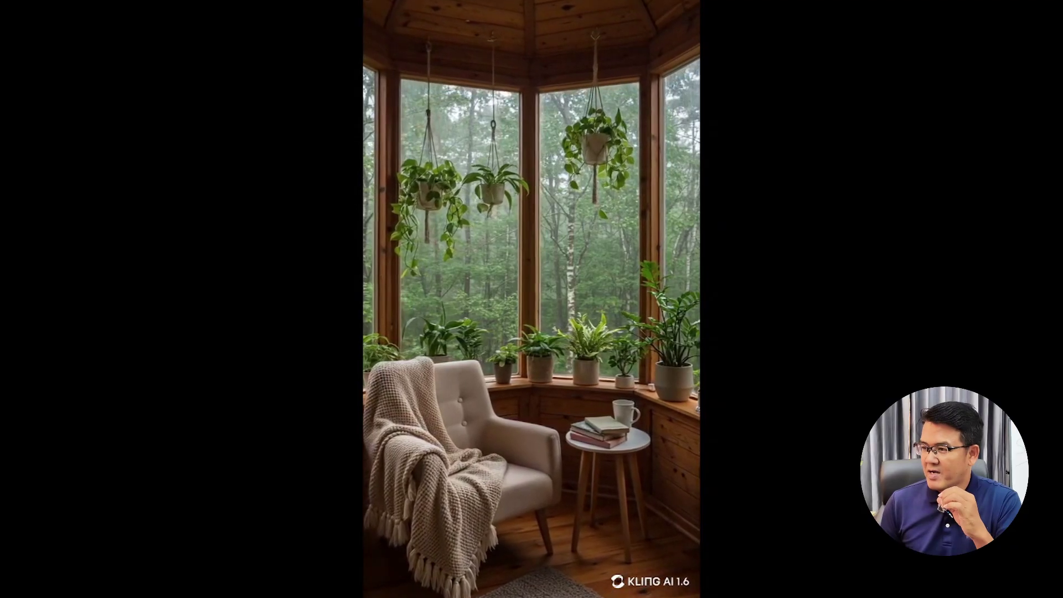
{"action": "mouse_move", "coordinate": [69, 527]}
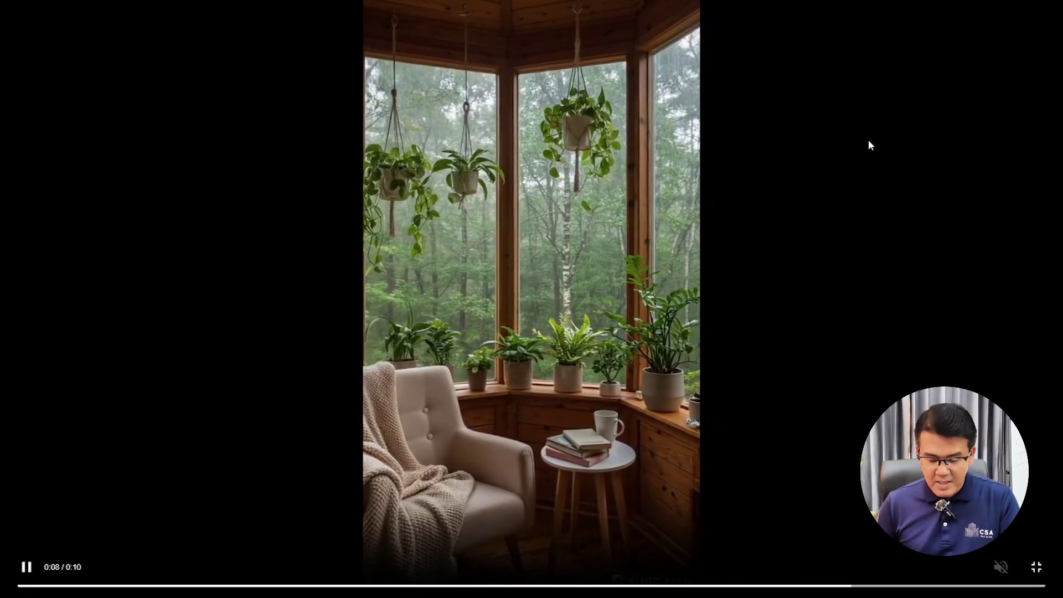
{"action": "left_click", "coordinate": [525, 46]}
{"action": "key", "text": "Escape"}
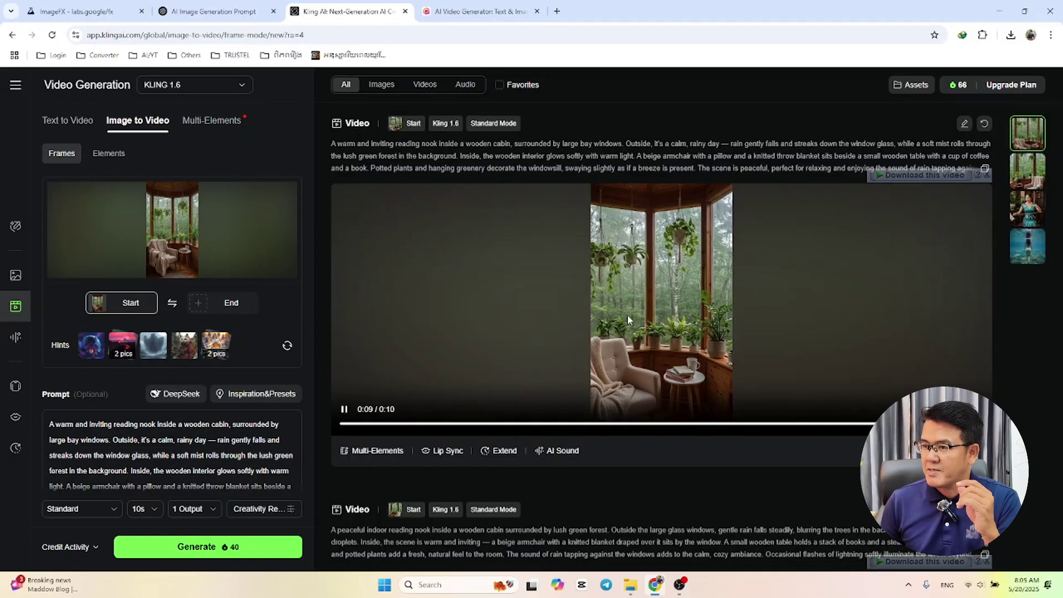
Upload the cabin picture Image_fx from the Option 2 folder as the start frame of a new Kling AI video.
{"action": "mouse_move", "coordinate": [198, 265]}
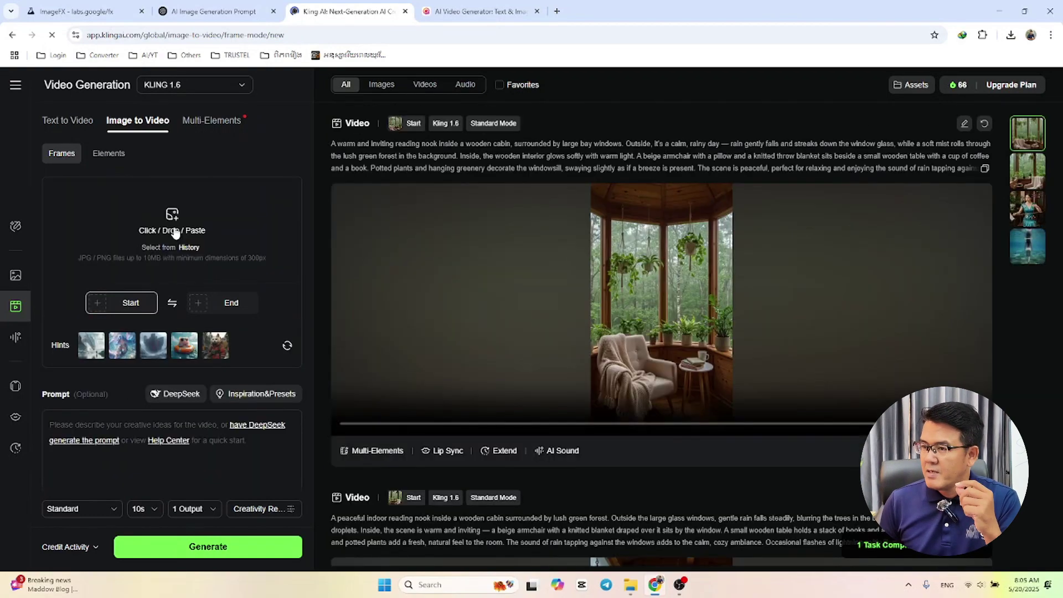
{"action": "left_click", "coordinate": [235, 258]}
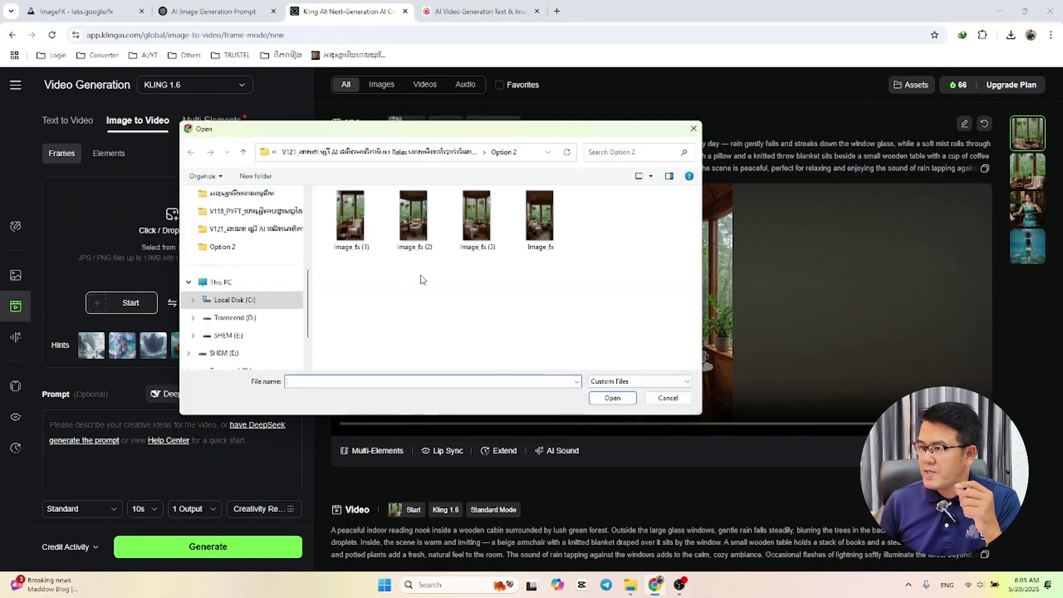
{"action": "double_click", "coordinate": [545, 237]}
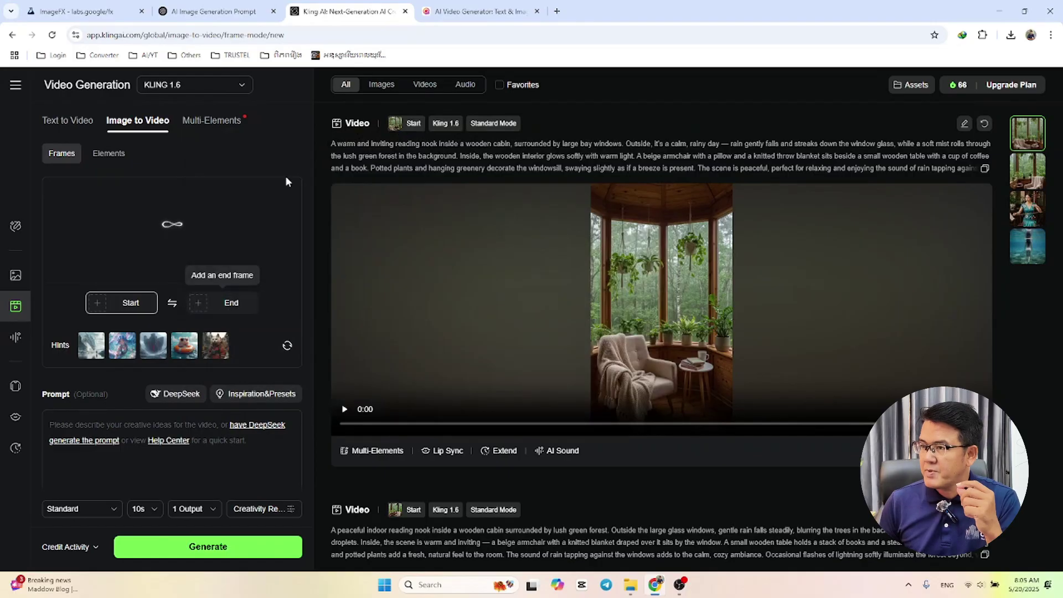
Copy the earlier AI video prompt starting "A peaceful indoor reading nook" from the ChatGPT conversation.
{"action": "left_click", "coordinate": [221, 12]}
{"action": "scroll", "coordinate": [415, 260], "scroll_direction": "up", "scroll_amount": 5}
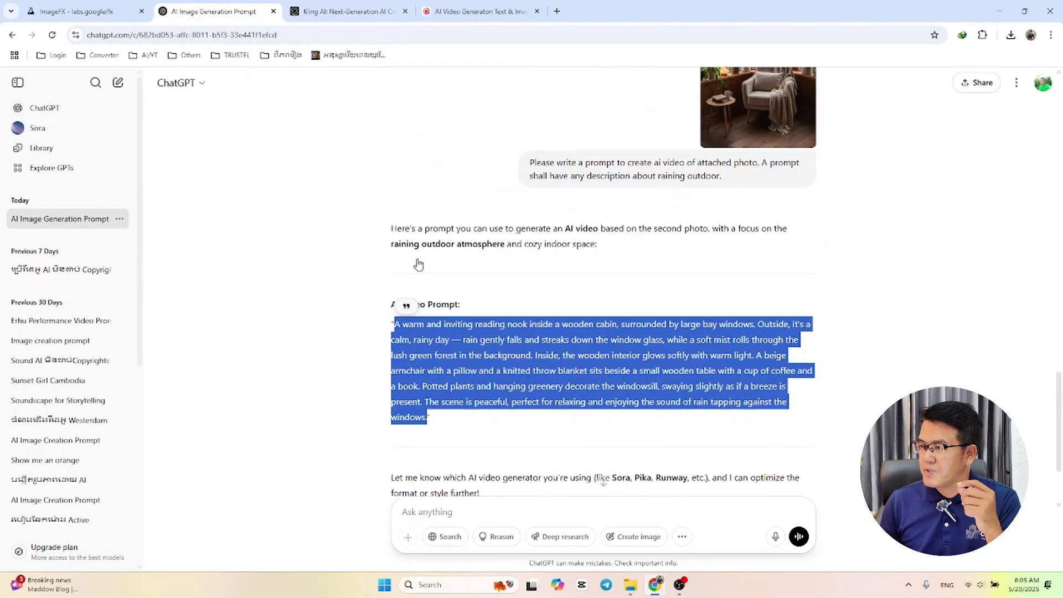
{"action": "scroll", "coordinate": [420, 263], "scroll_direction": "up", "scroll_amount": 6}
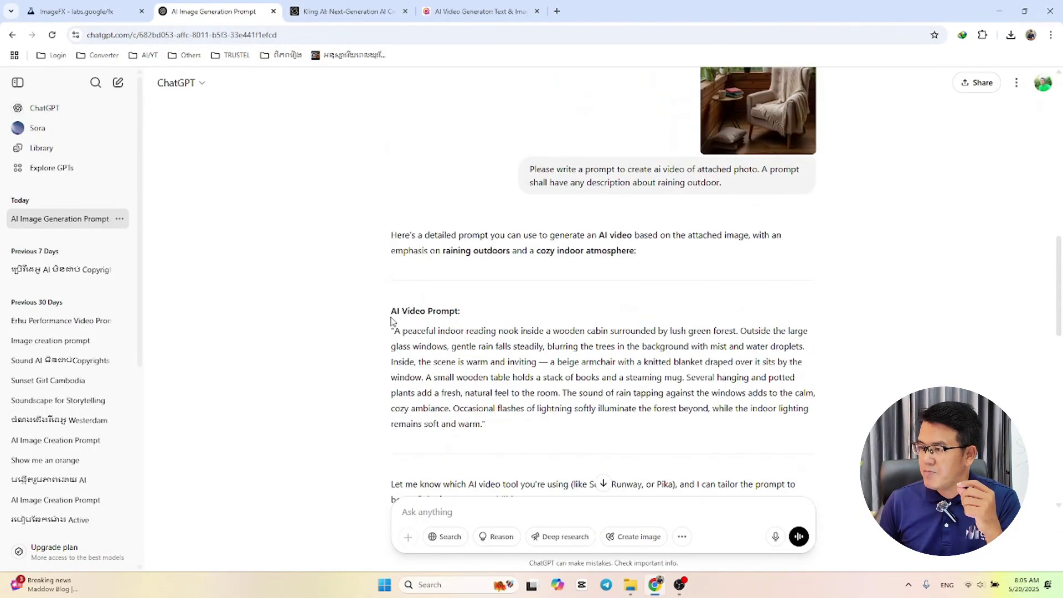
{"action": "left_click_drag", "start_coordinate": [397, 331], "coordinate": [481, 432]}
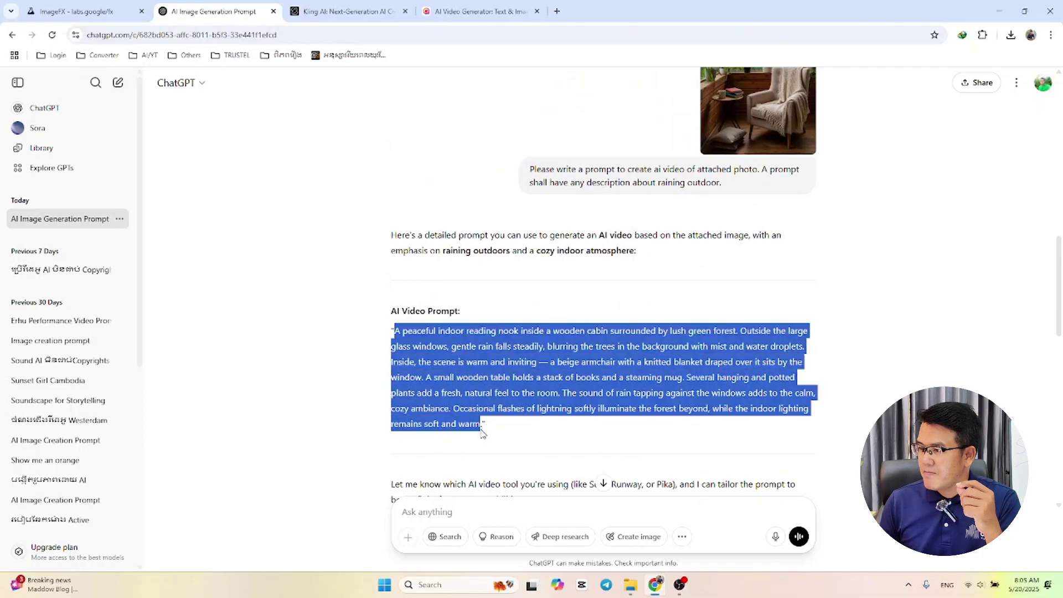
{"action": "right_click", "coordinate": [462, 390]}
{"action": "left_click", "coordinate": [498, 413]}
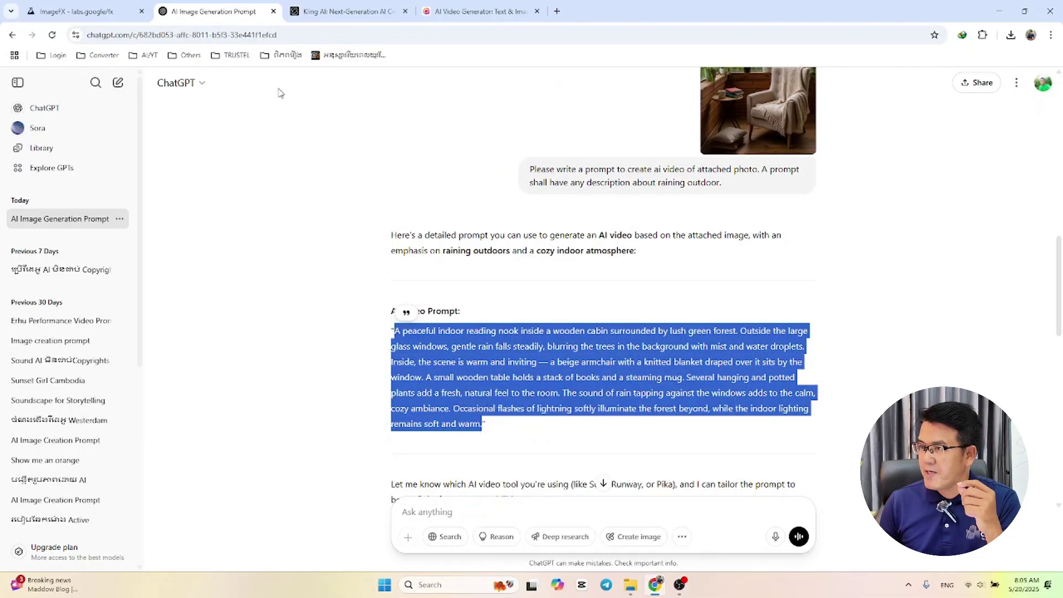
Paste the copied prompt into Kling AI's video prompt and generate one 5s Standard video.
{"action": "left_click", "coordinate": [332, 12]}
{"action": "scroll", "coordinate": [234, 270], "scroll_direction": "down", "scroll_amount": 3}
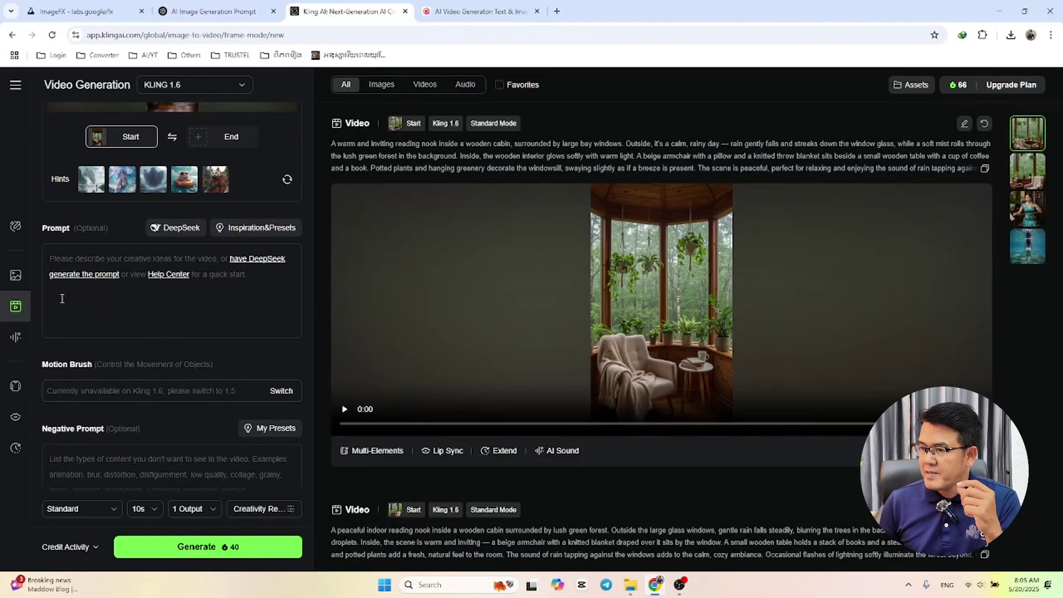
{"action": "right_click", "coordinate": [65, 260]}
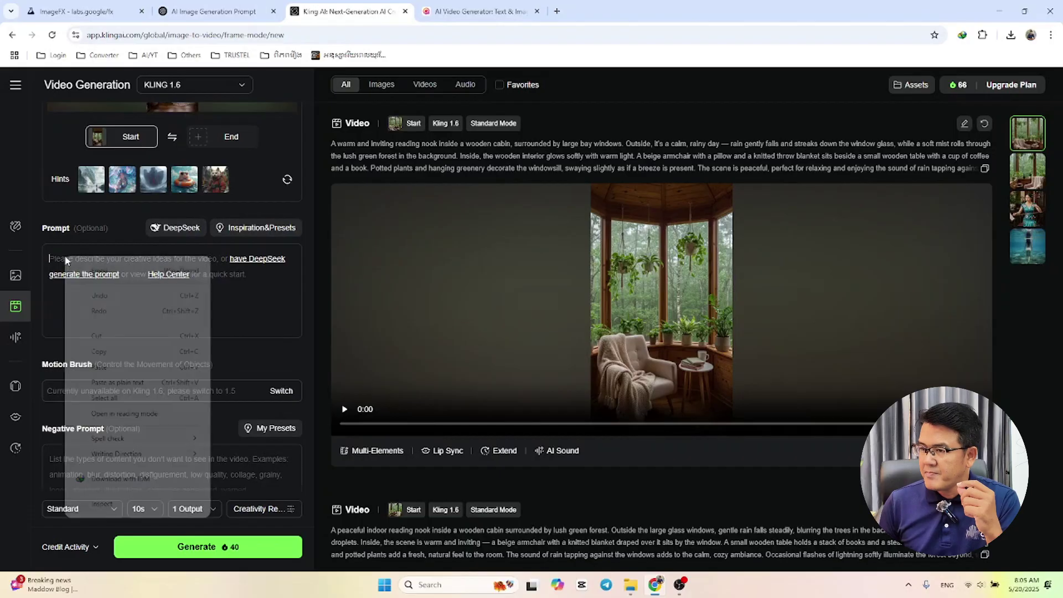
{"action": "left_click", "coordinate": [104, 368]}
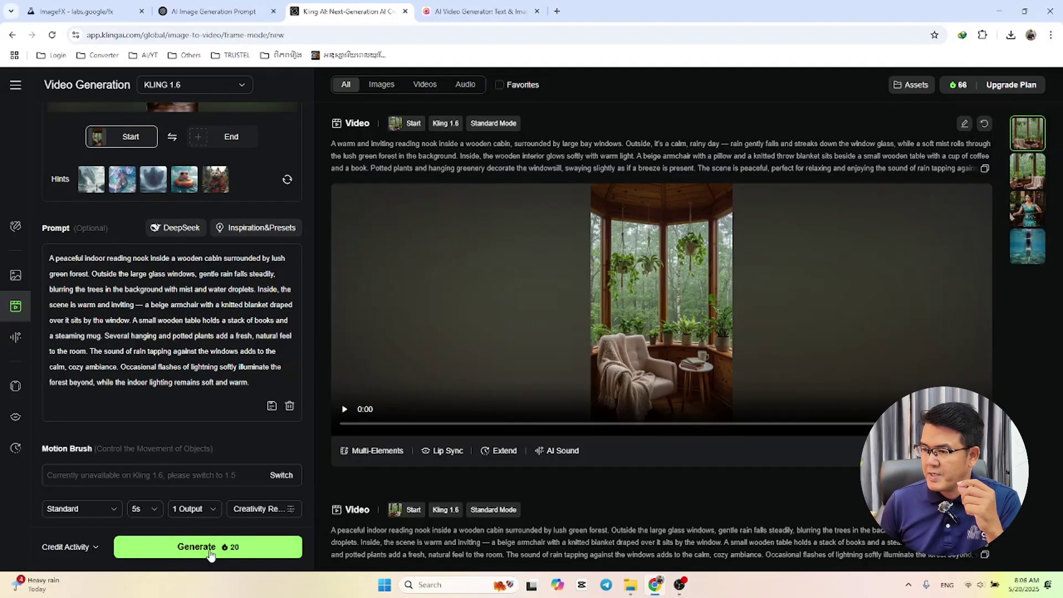
{"action": "left_click", "coordinate": [210, 551]}
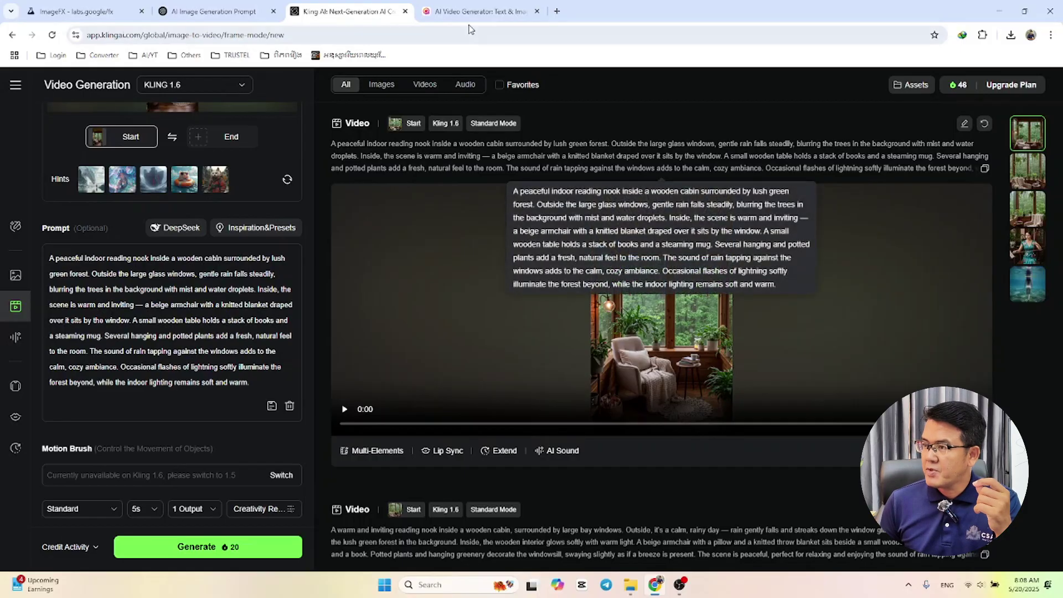
Check the queue in Hailuo AI, play Kling AI's new 5-second cabin video full screen and download it.
{"action": "left_click", "coordinate": [465, 7]}
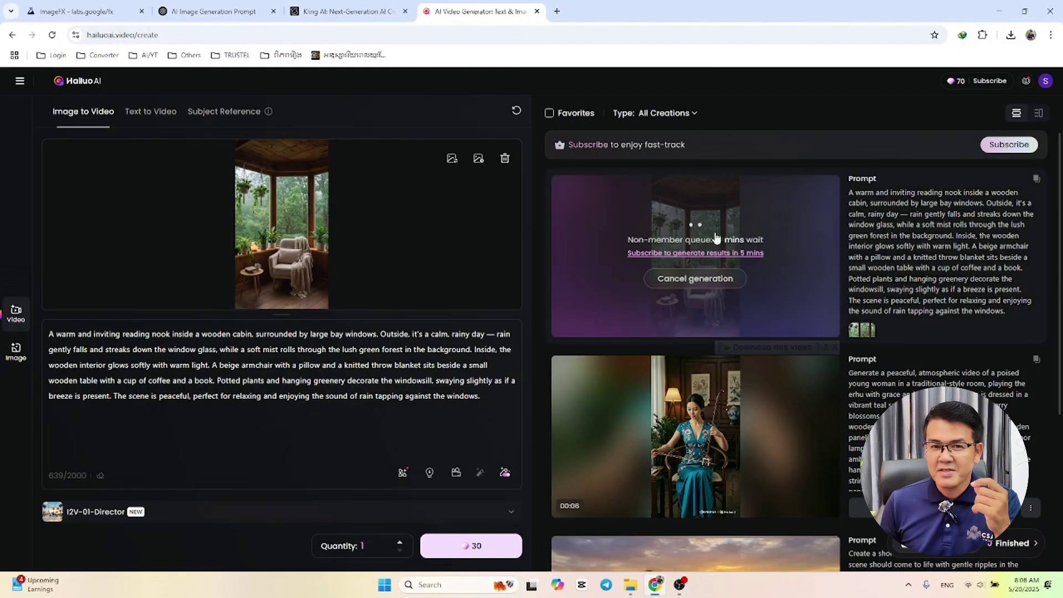
{"action": "left_click", "coordinate": [349, 11]}
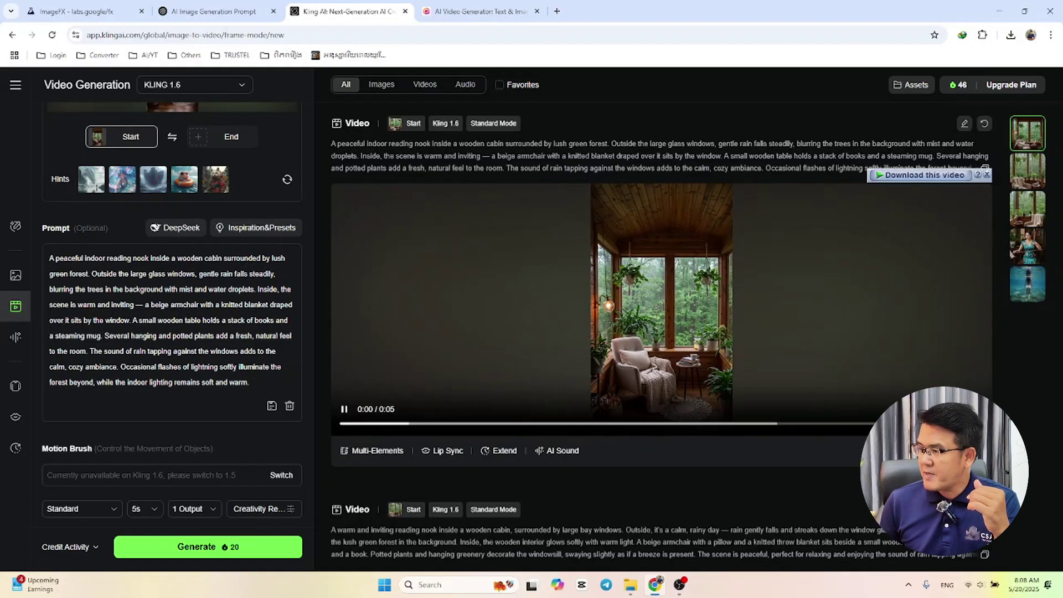
{"action": "left_click", "coordinate": [980, 408]}
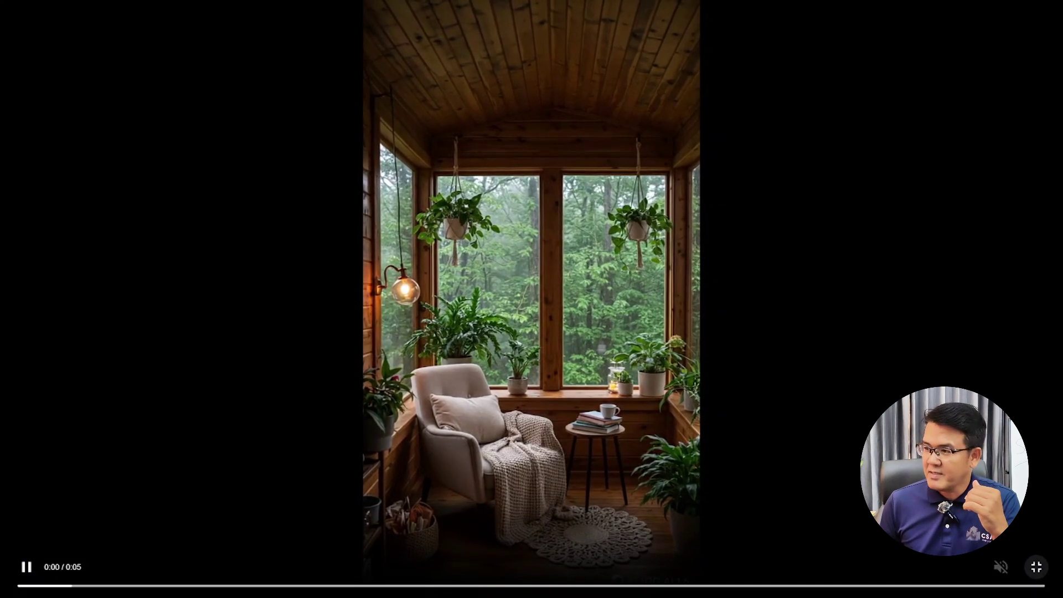
{"action": "left_click", "coordinate": [533, 35]}
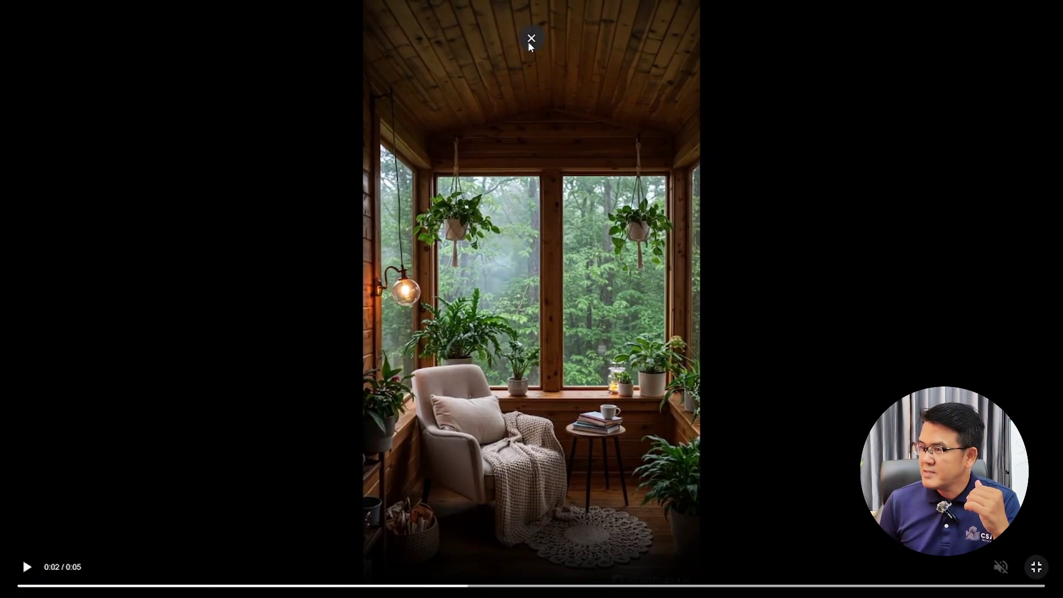
{"action": "key", "text": "Escape"}
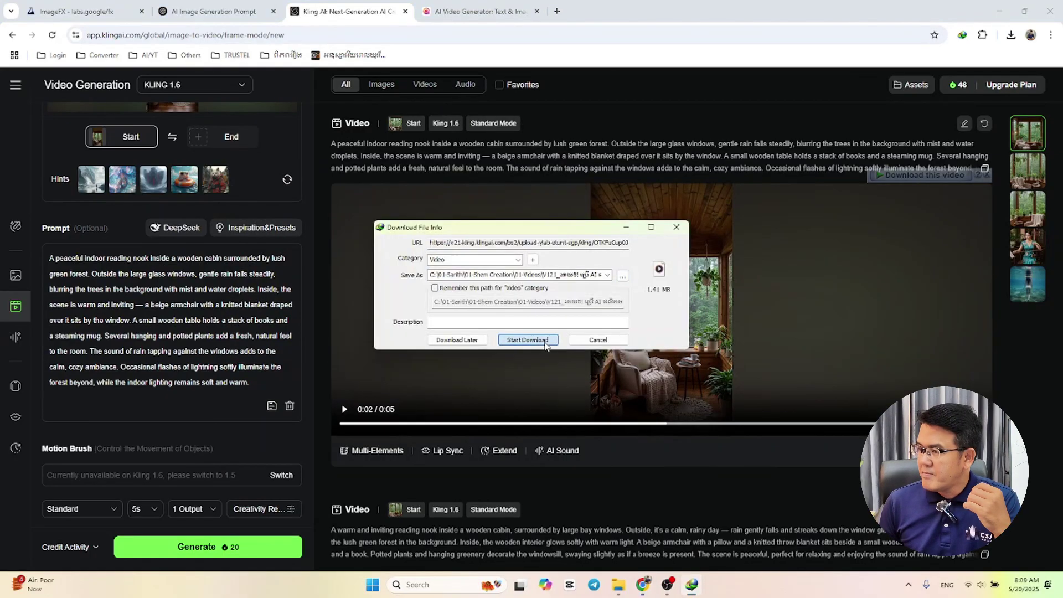
{"action": "left_click", "coordinate": [626, 326]}
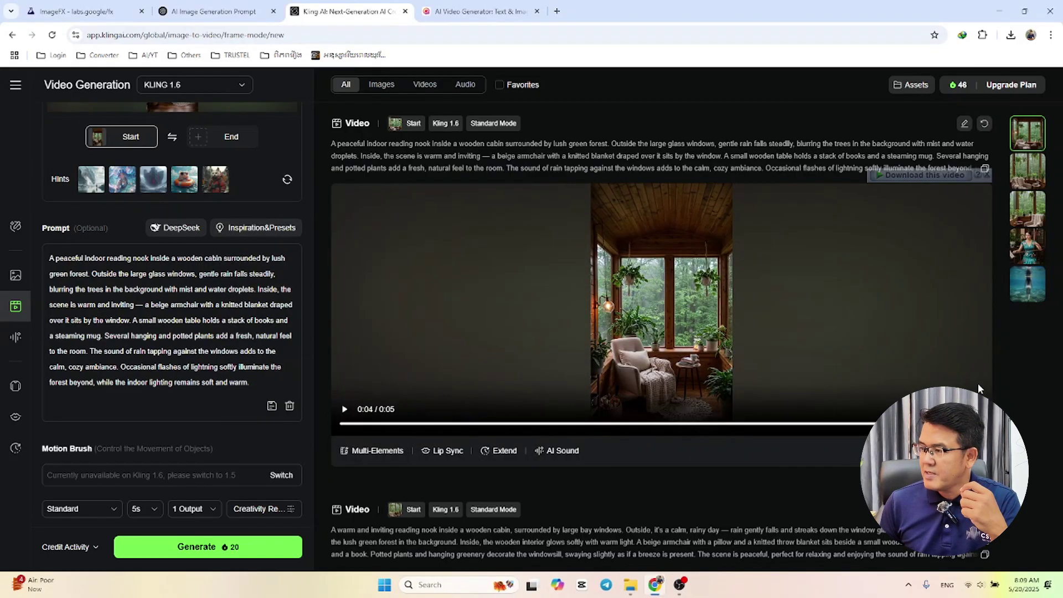
Switch to Hailuo AI, open the finished bay-window cabin video to watch it, and return to the list of creations.
{"action": "scroll", "coordinate": [978, 383], "scroll_direction": "down", "scroll_amount": 5}
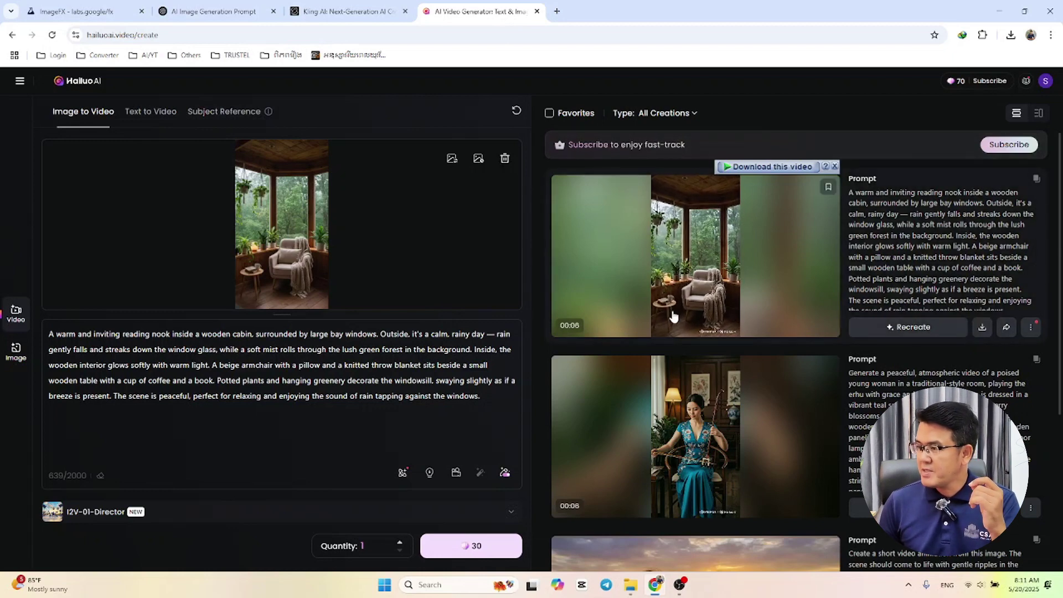
{"action": "left_click", "coordinate": [765, 274]}
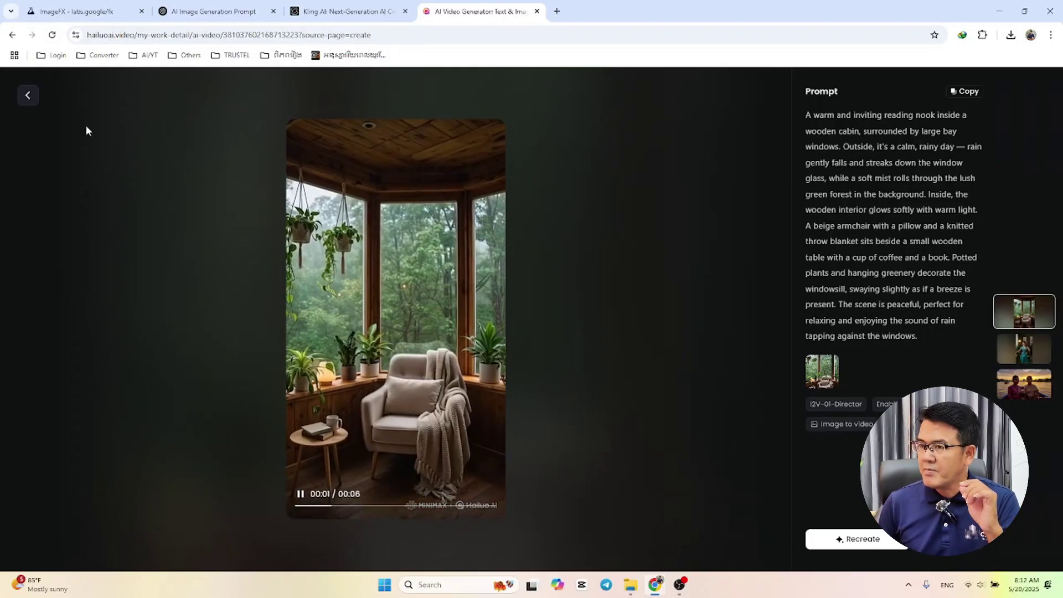
{"action": "left_click", "coordinate": [28, 95]}
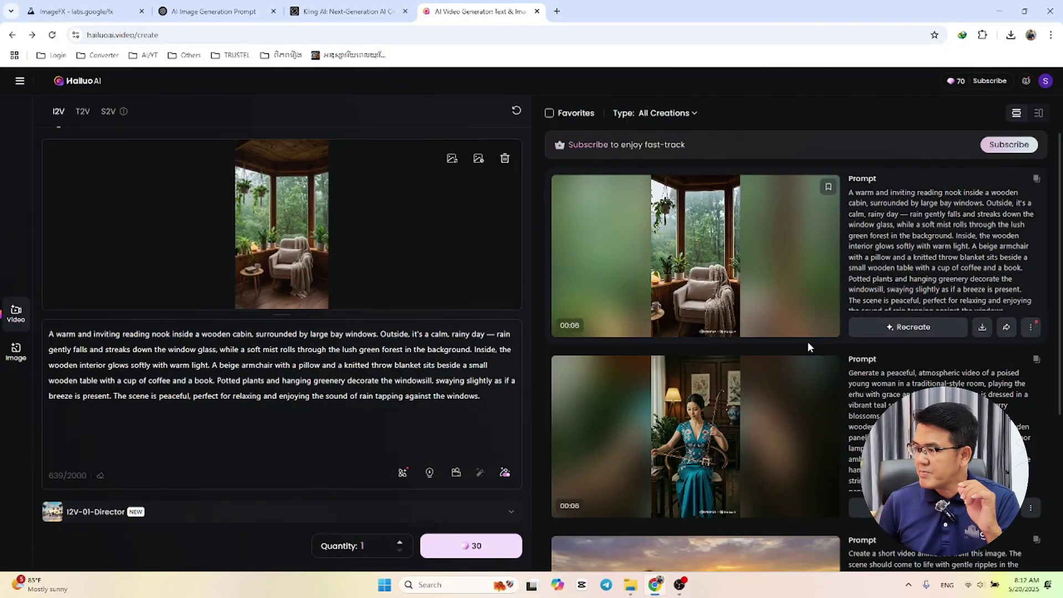